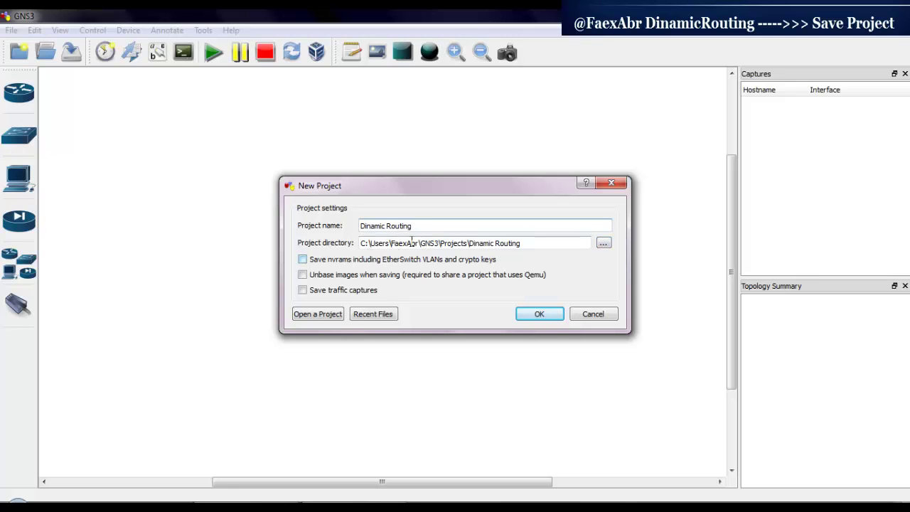
Create the new project Dinamic Routing in its default project directory.
click(540, 315)
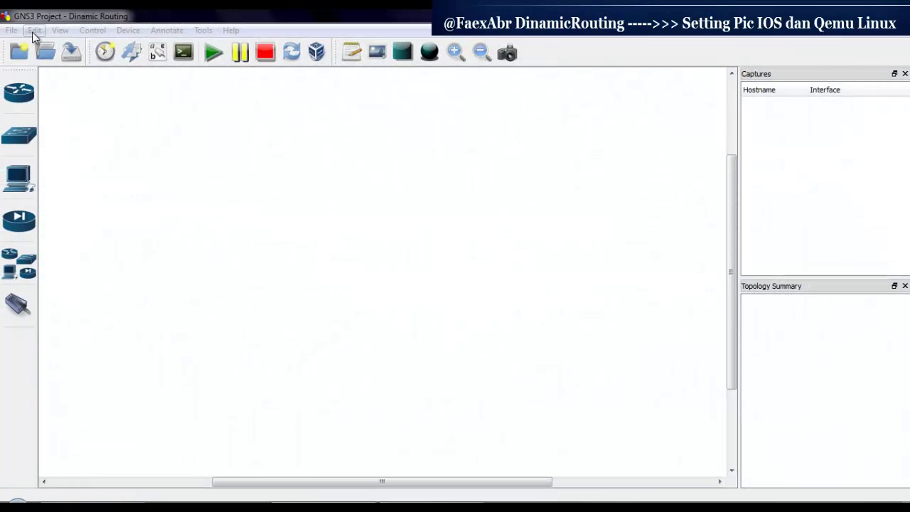
Test the Qemu general settings in the preferences.
click(34, 31)
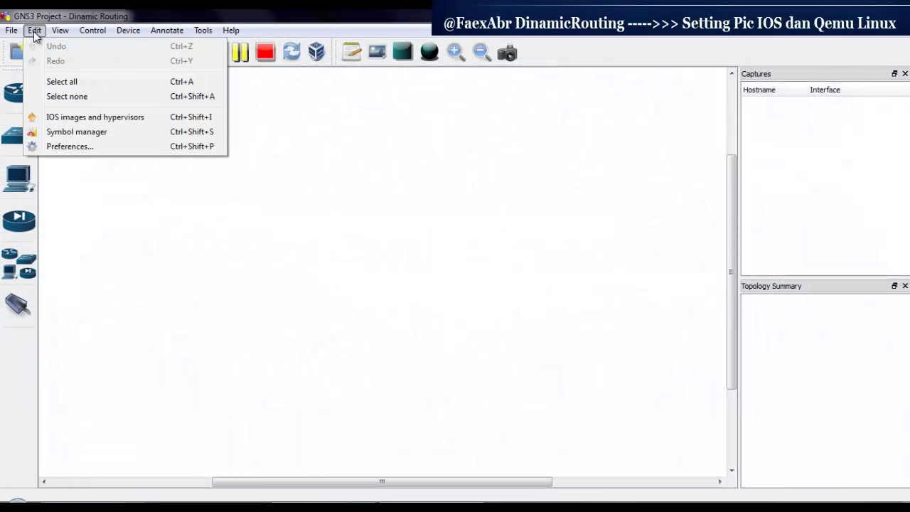
click(63, 147)
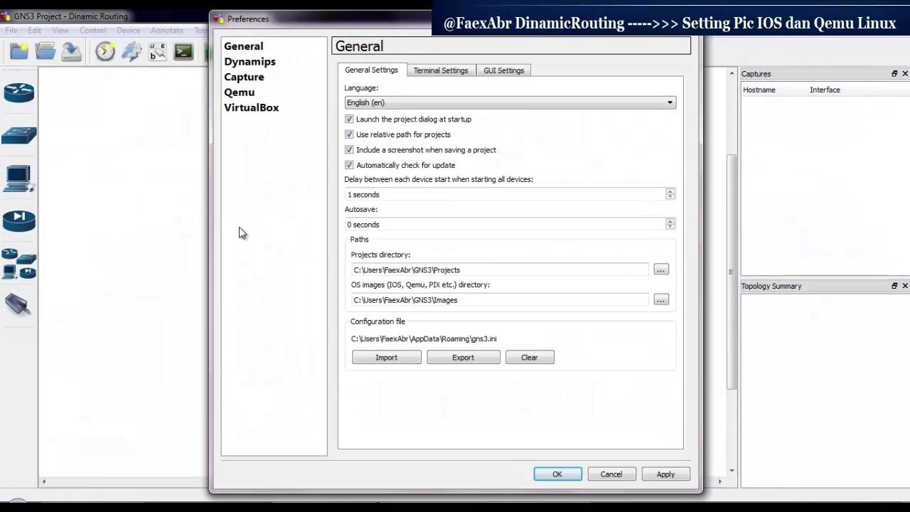
click(242, 95)
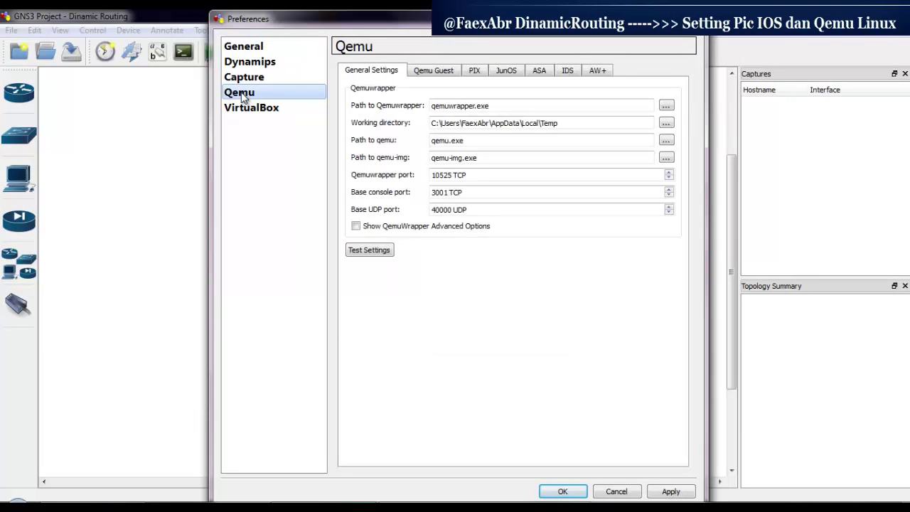
click(369, 251)
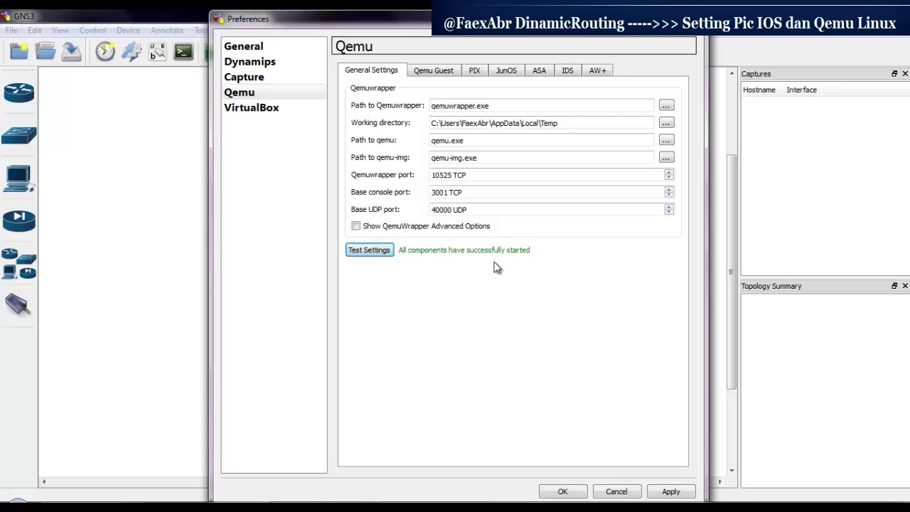
Delete the existing Linux Micro entry from the Qemu guest images.
click(448, 72)
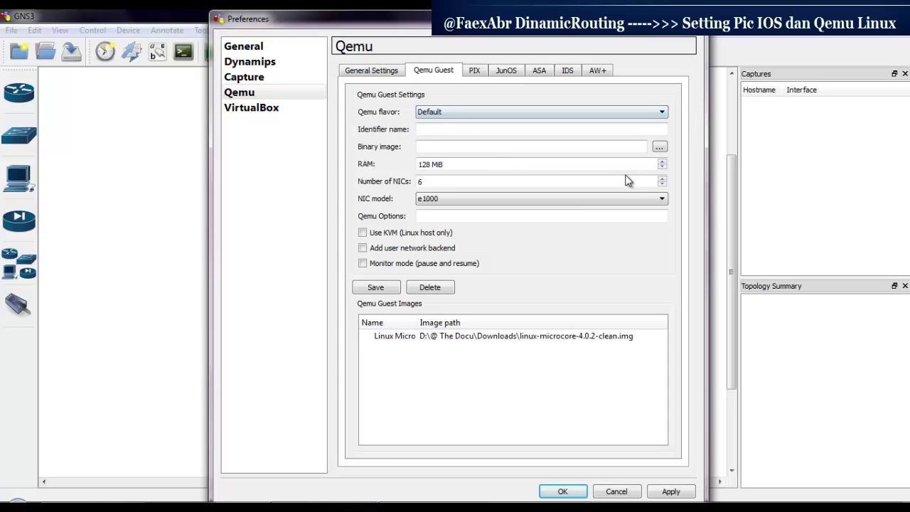
click(482, 336)
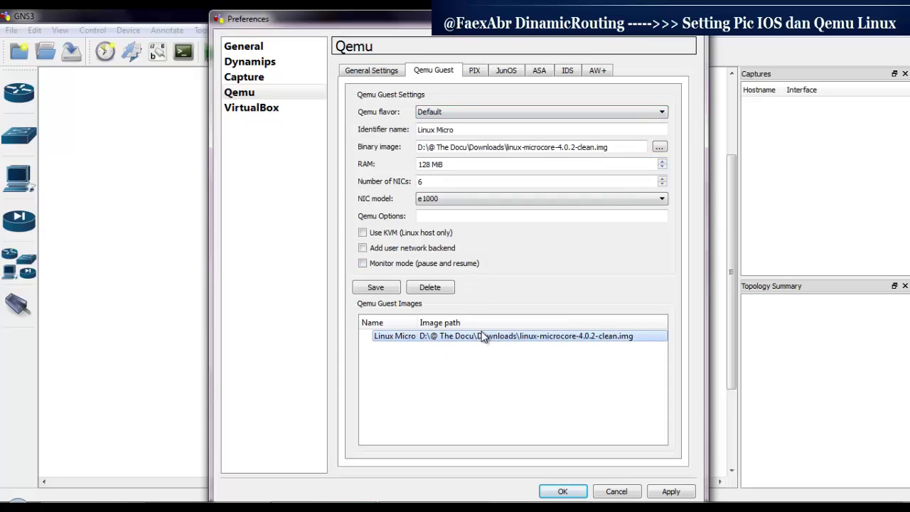
click(432, 291)
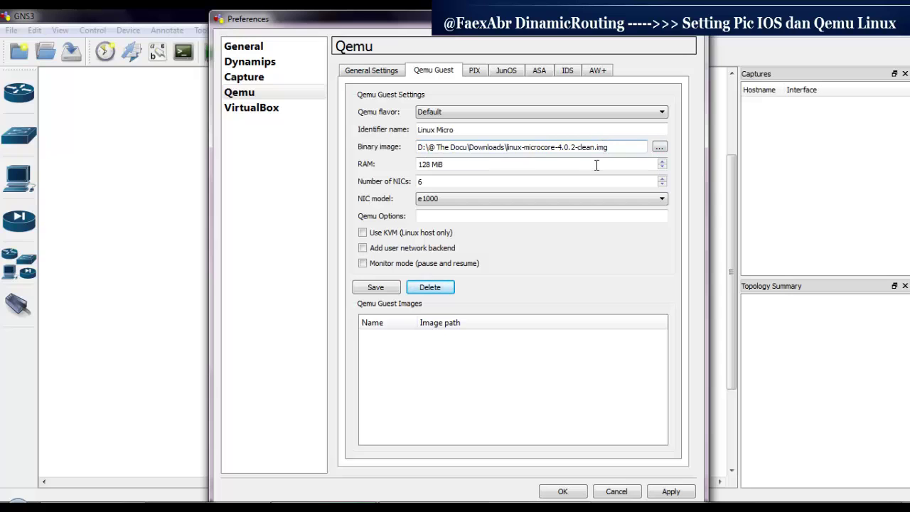
Set the Qemu guest's binary image to linux-microcore-4.0.2-clean.img from the Dinamic Routing folder on drive F.
click(662, 148)
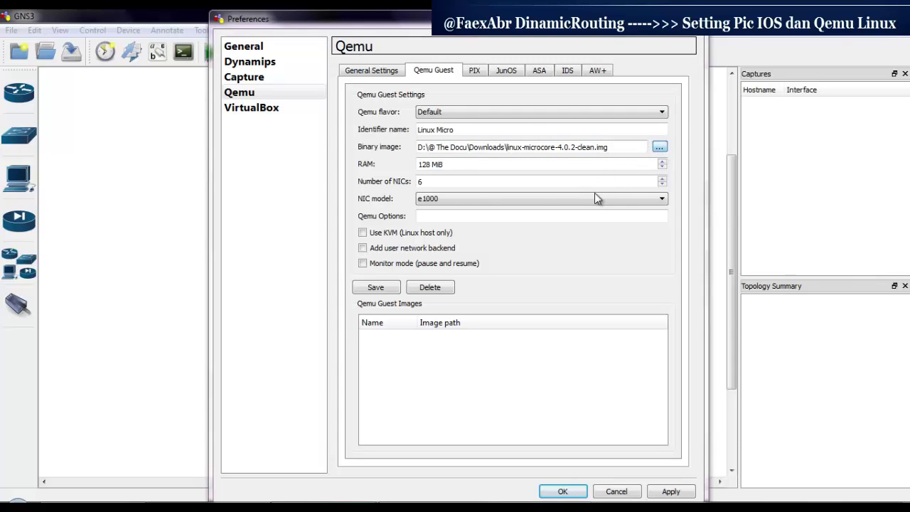
drag(348, 300, 347, 388)
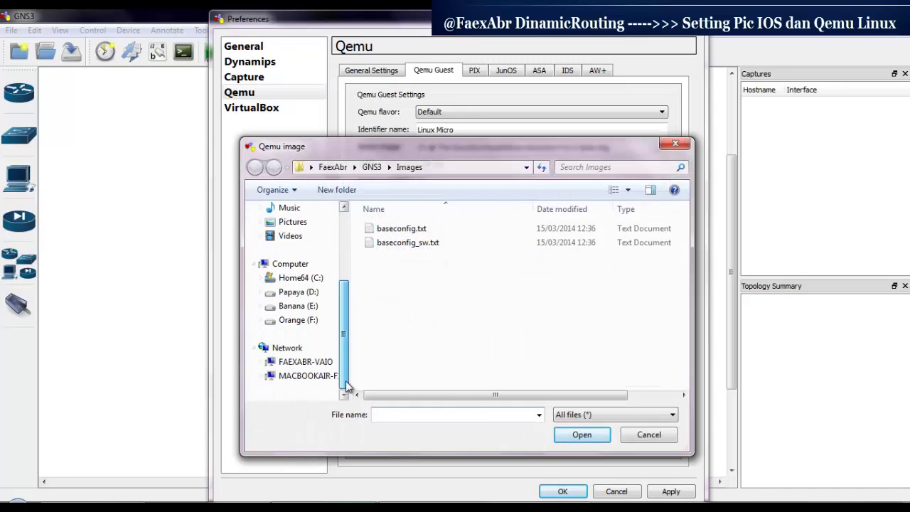
click(306, 320)
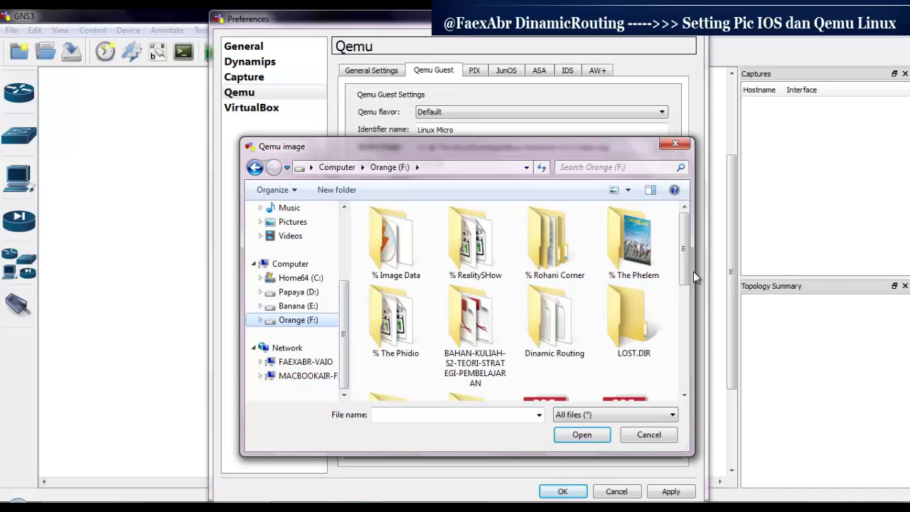
mouse_move(694, 272)
mouse_down()
mouse_move(690, 323)
mouse_move(686, 280)
mouse_up()
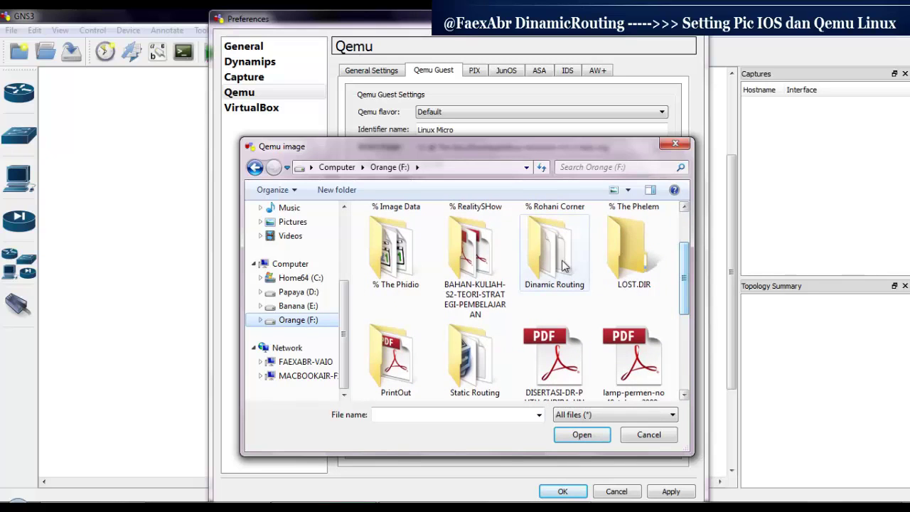
double_click(562, 264)
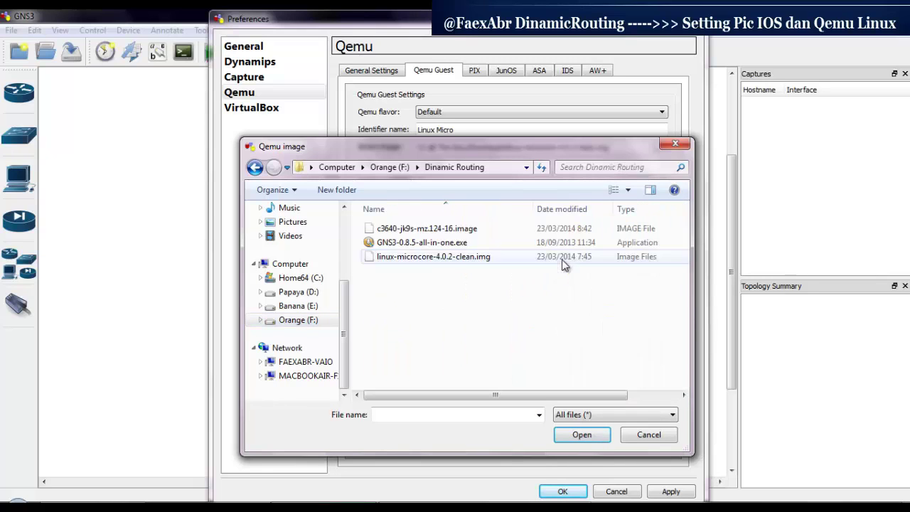
click(426, 258)
click(583, 434)
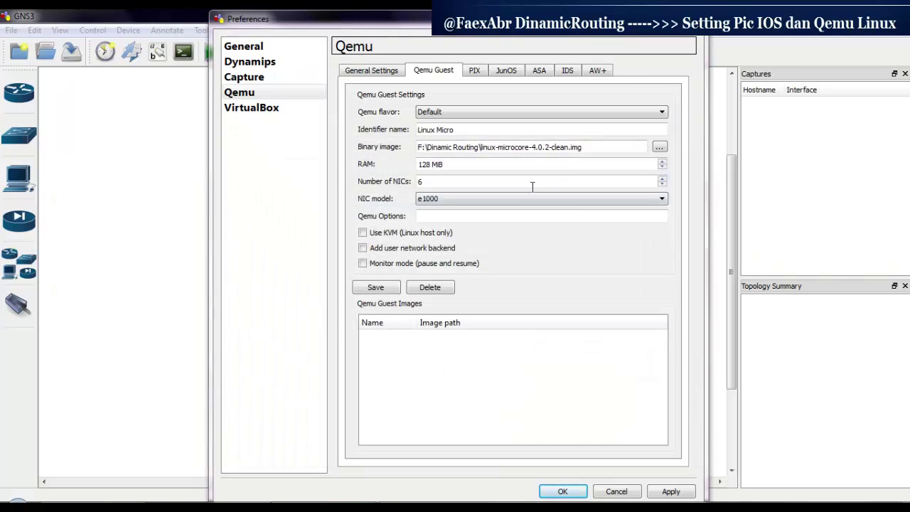
Save the Linux Micro guest to the Qemu guest images and accept the preferences.
click(561, 218)
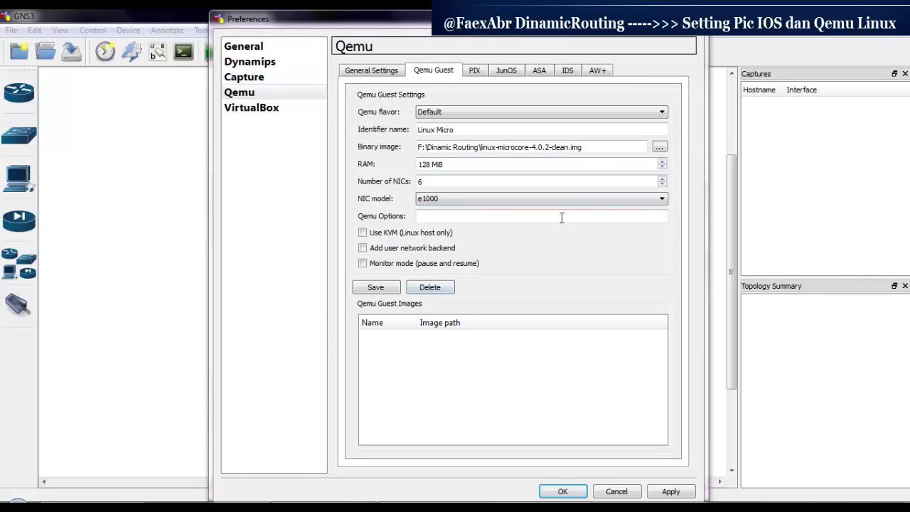
click(391, 288)
click(519, 285)
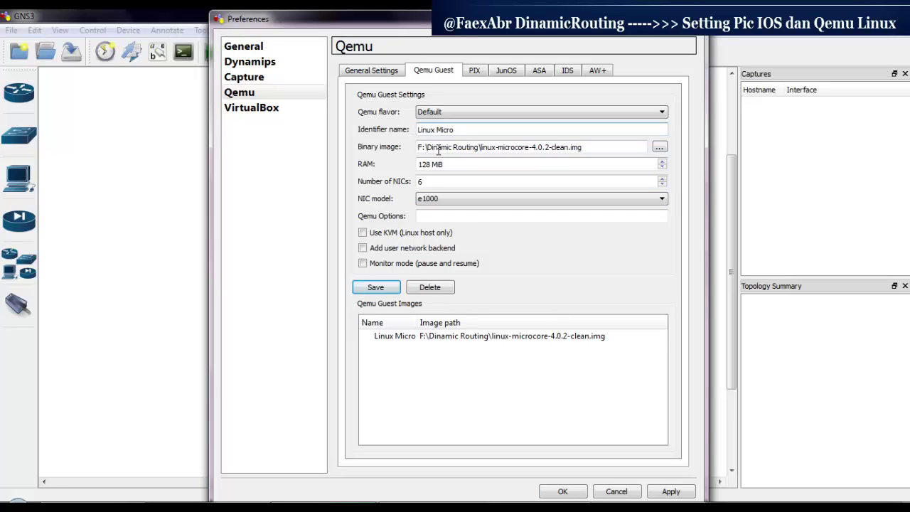
click(562, 492)
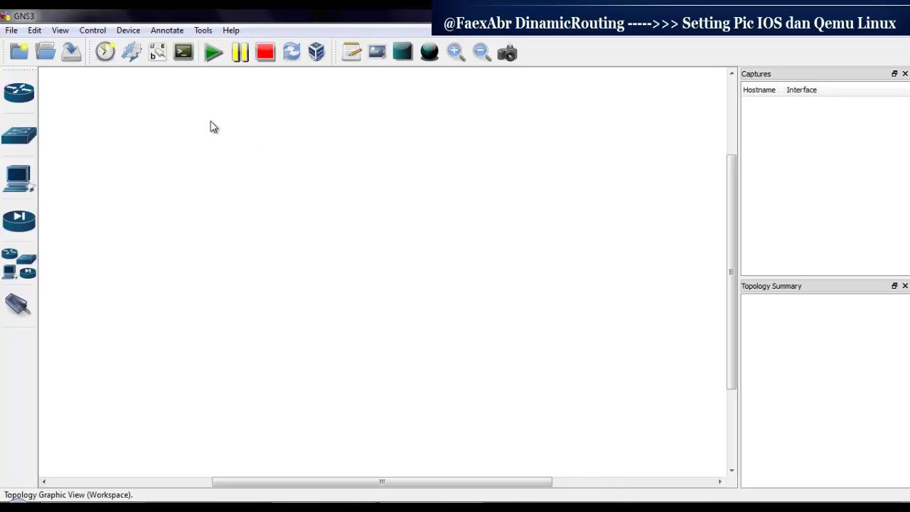
Add c3640-jk9s-mz.124-16.image from F:\Dinamic Routing as an IOS image, save it and close the IOS images settings.
click(34, 30)
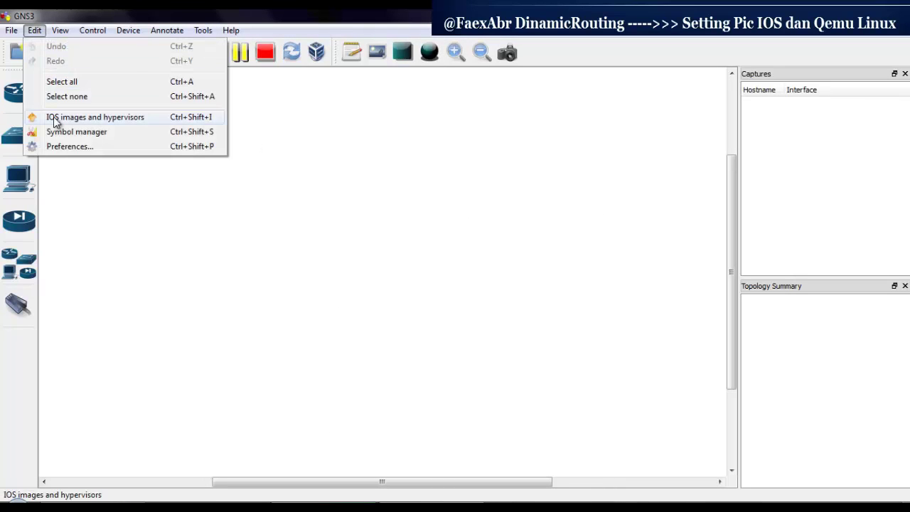
click(54, 119)
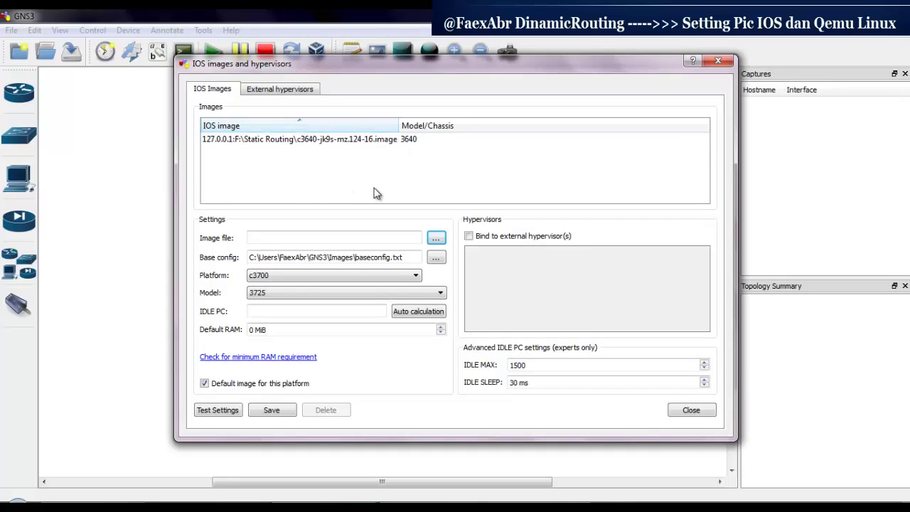
click(436, 239)
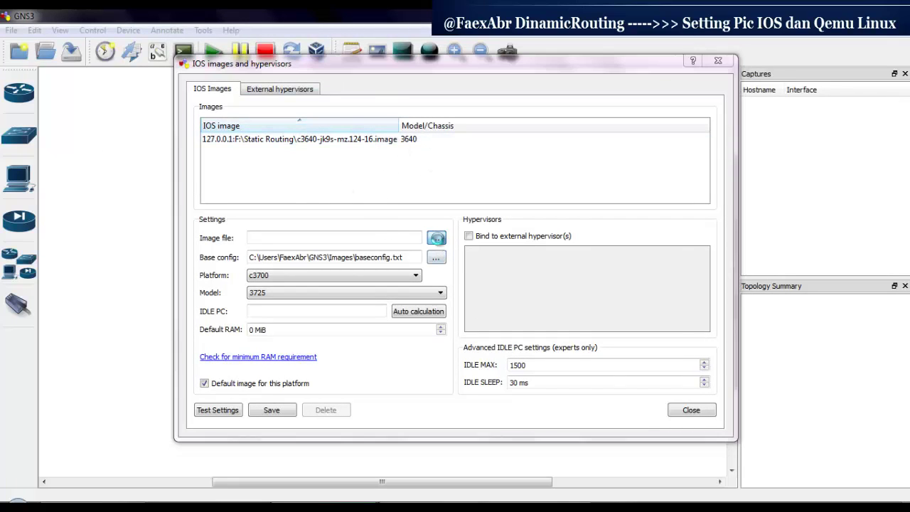
drag(344, 292, 345, 352)
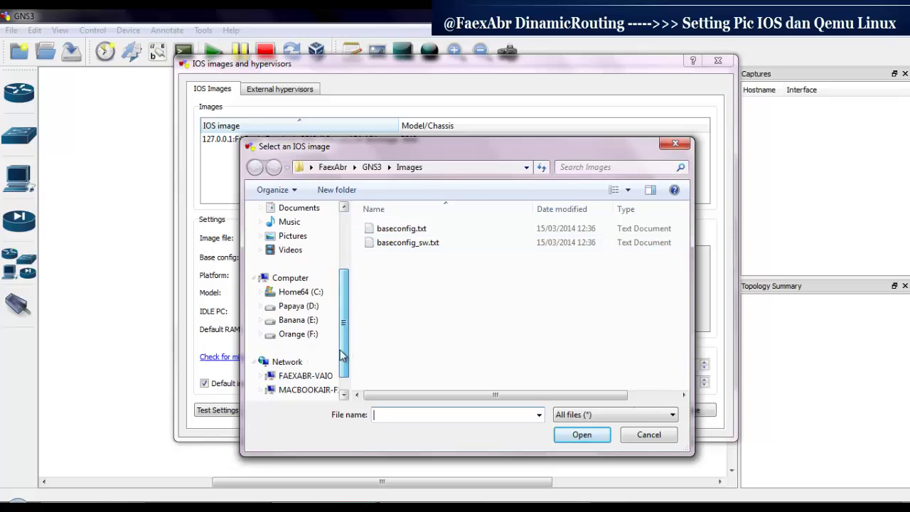
click(313, 334)
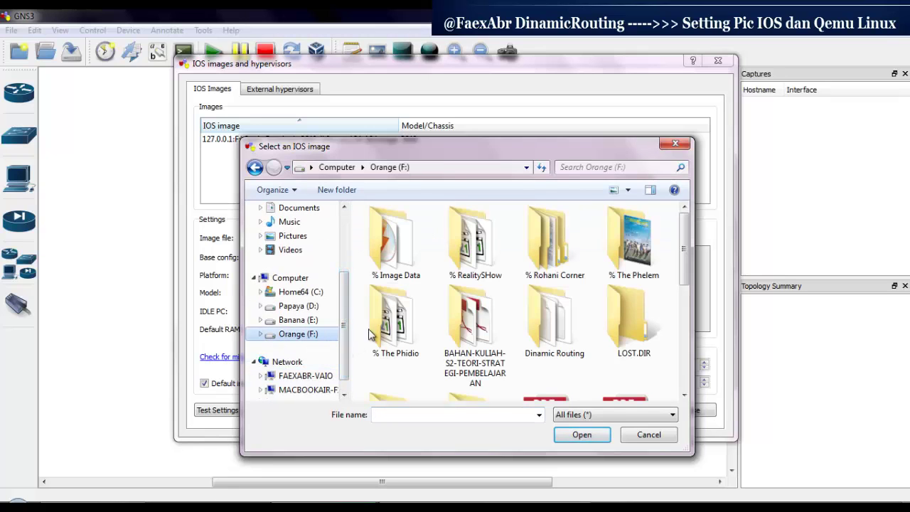
double_click(554, 321)
click(418, 231)
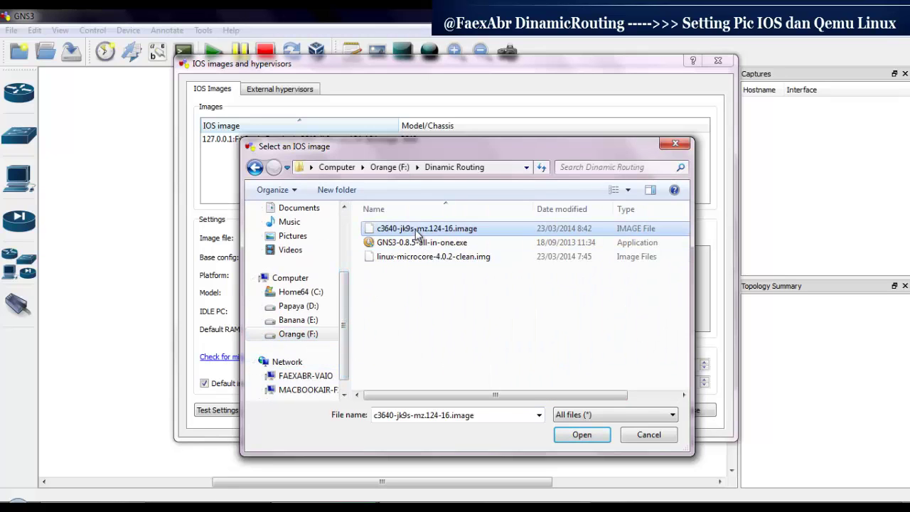
click(582, 435)
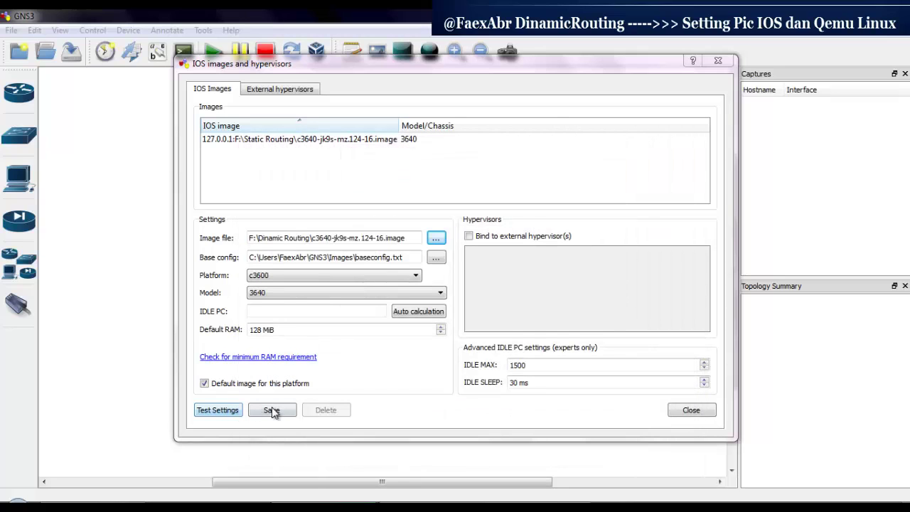
click(266, 412)
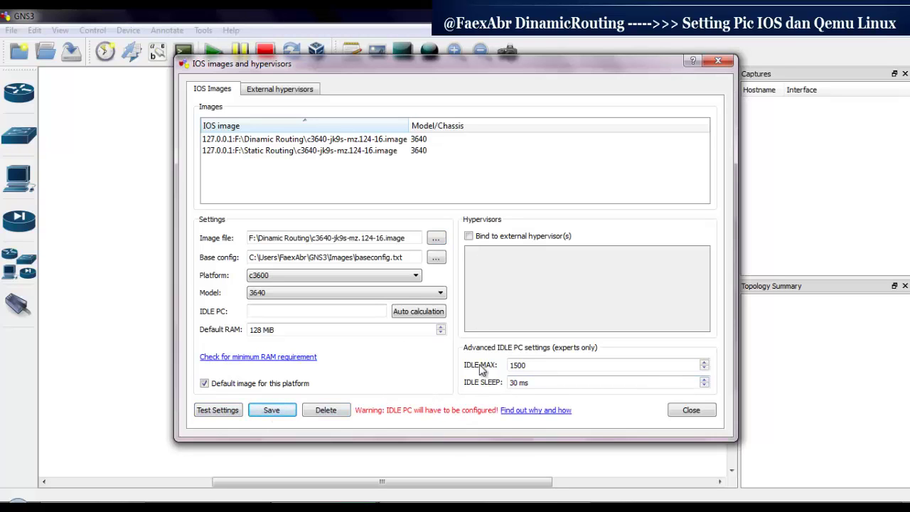
click(697, 414)
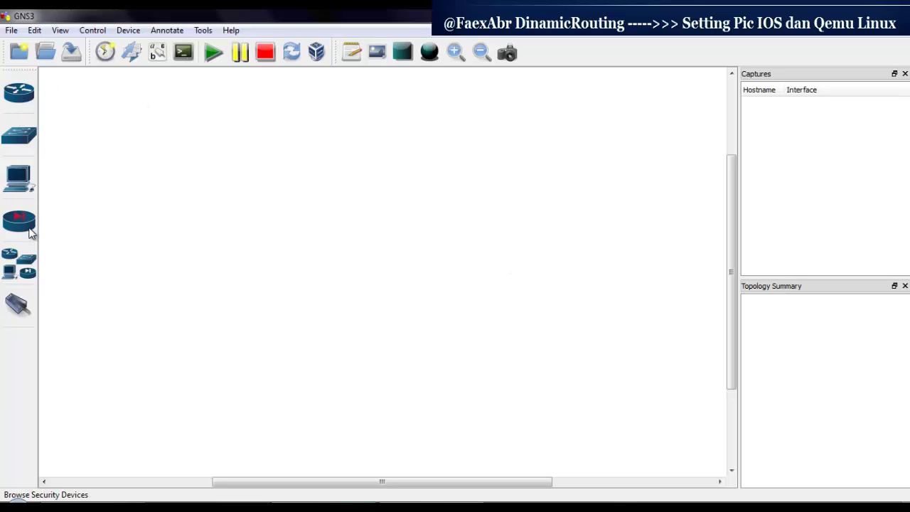
Place three Qemu guests in the workspace: one at the lower left, one at the lower right and one at the upper right.
click(21, 256)
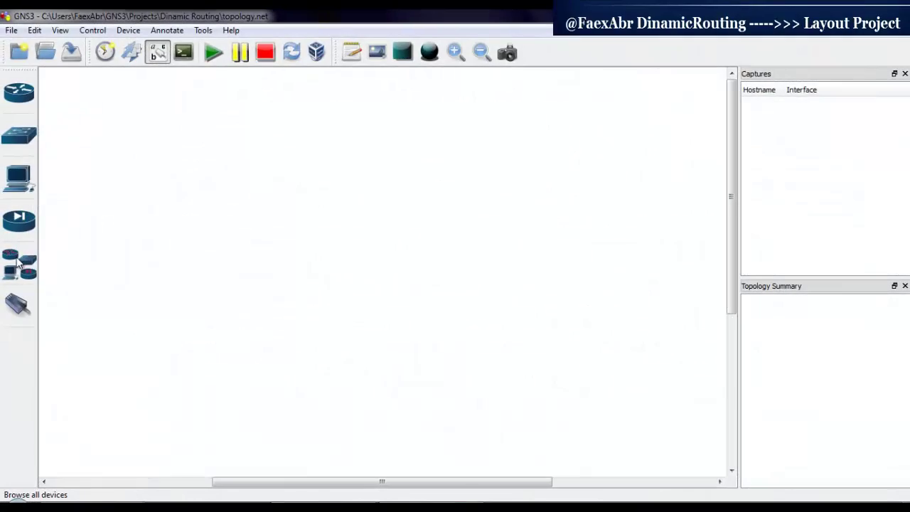
click(19, 264)
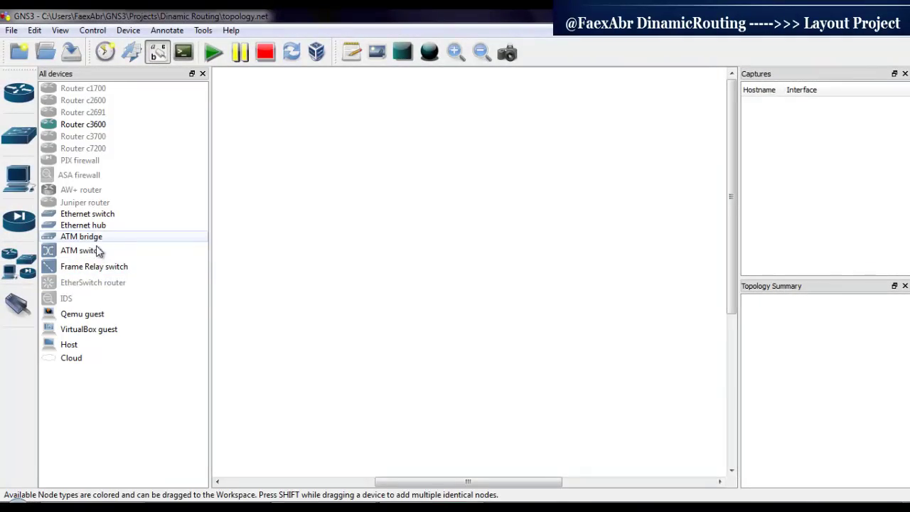
drag(84, 318, 264, 308)
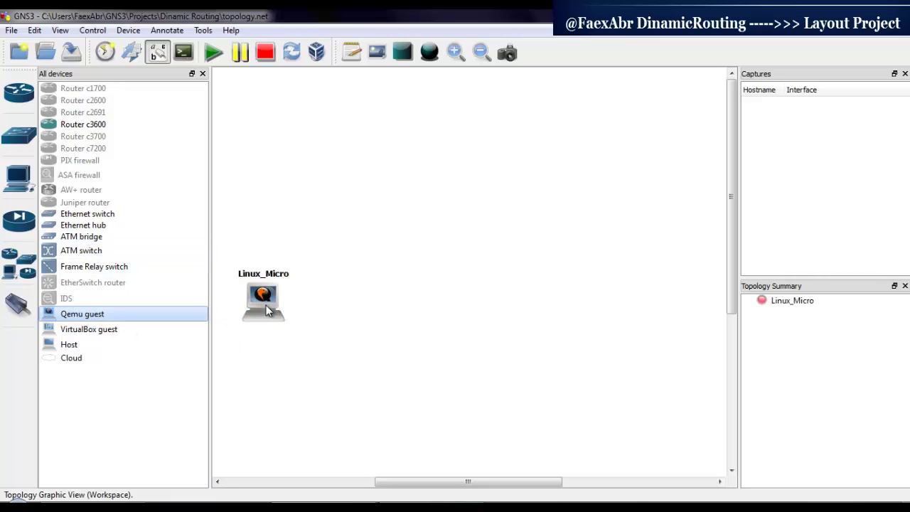
drag(100, 314, 617, 307)
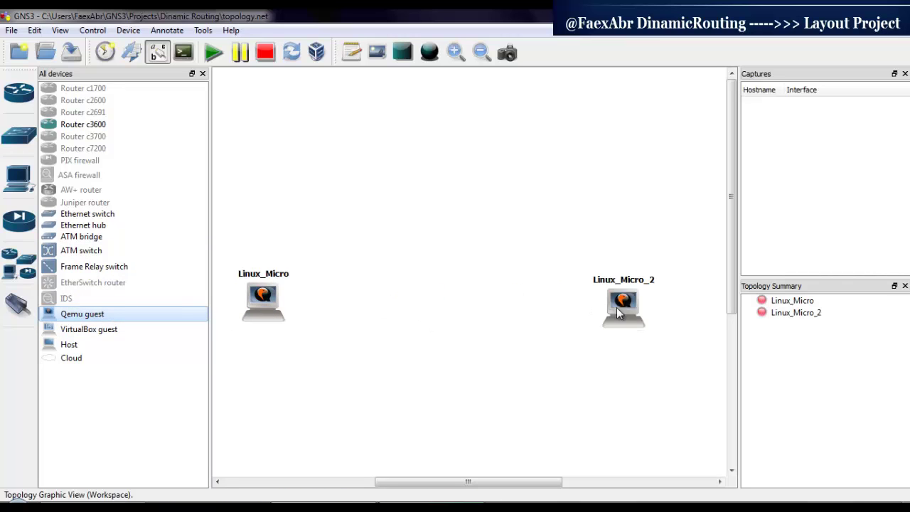
drag(108, 315, 612, 135)
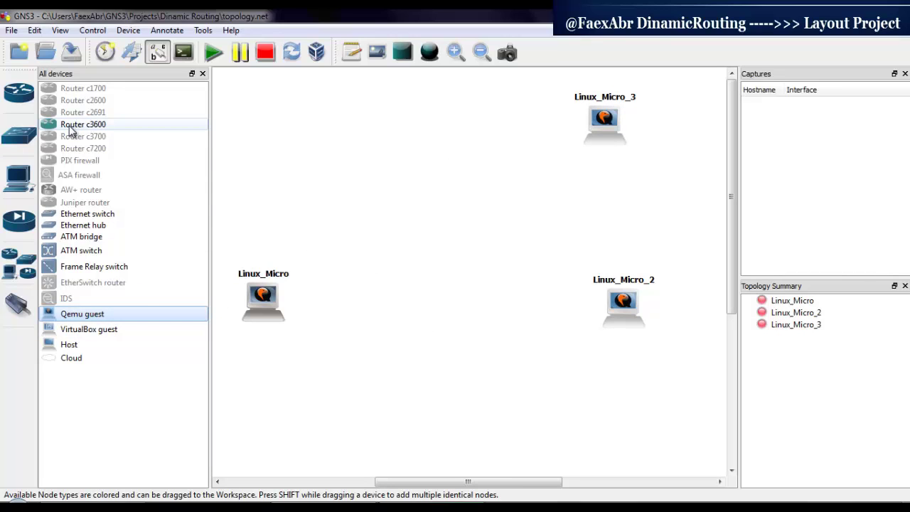
Place three c3600 routers in a triangle between the Qemu guests, with the third above the other two, and close the device list.
drag(71, 130, 190, 151)
drag(327, 209, 327, 219)
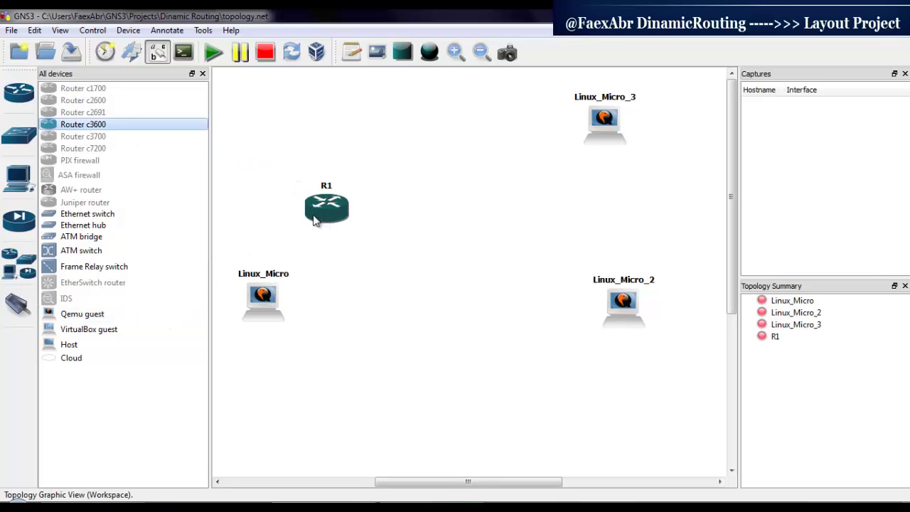
drag(98, 123, 491, 227)
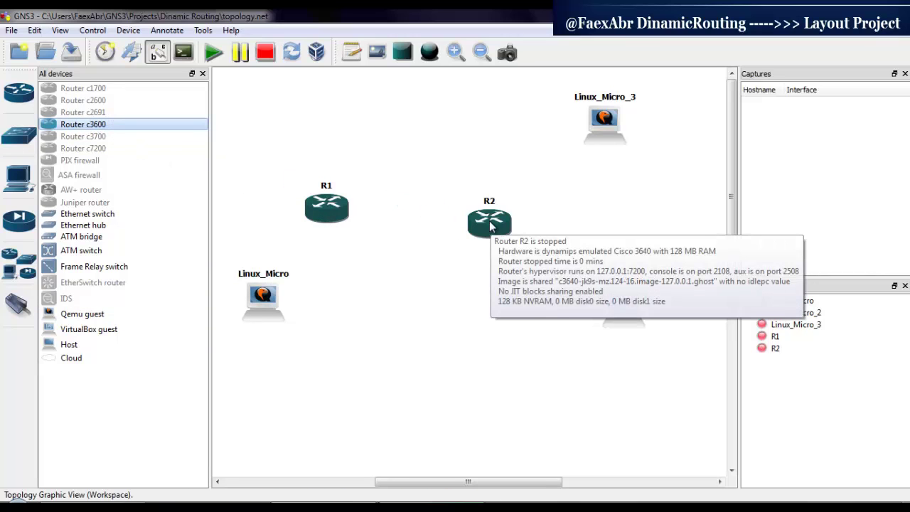
drag(91, 127, 410, 145)
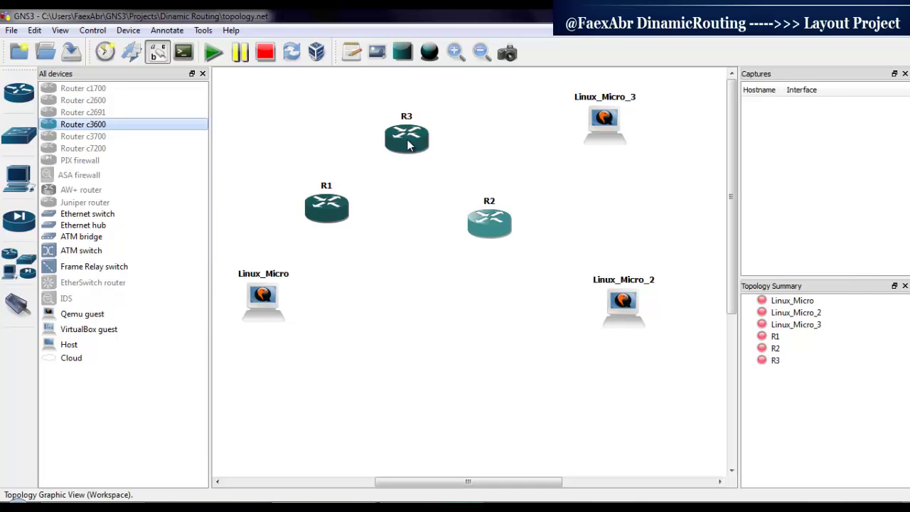
click(202, 74)
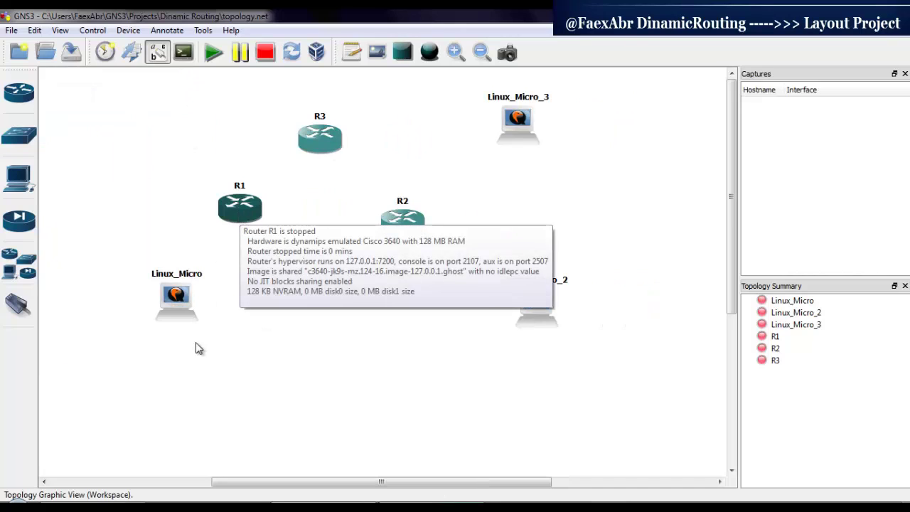
Spread Linux_Micro and Linux_Micro_2 outward and up to opposite sides of the routers, and shift Linux_Micro_3 slightly right.
drag(183, 310, 145, 283)
drag(542, 308, 642, 272)
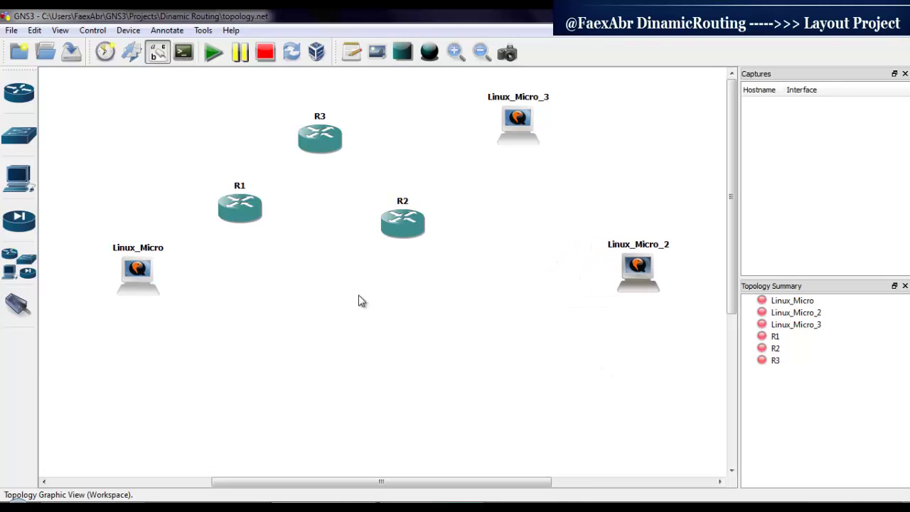
drag(144, 275, 131, 275)
drag(519, 121, 531, 117)
Rearrange the routers with R1 and R2 side by side between Linux_Micro and Linux_Micro_2, and R3 centred above them.
drag(403, 234, 445, 274)
drag(246, 213, 319, 279)
drag(433, 267, 449, 274)
drag(325, 141, 377, 136)
Change the router hostnames: R1 to Bandung, R2 to Jakarta and R3 to Yogyakarta.
right_click(307, 264)
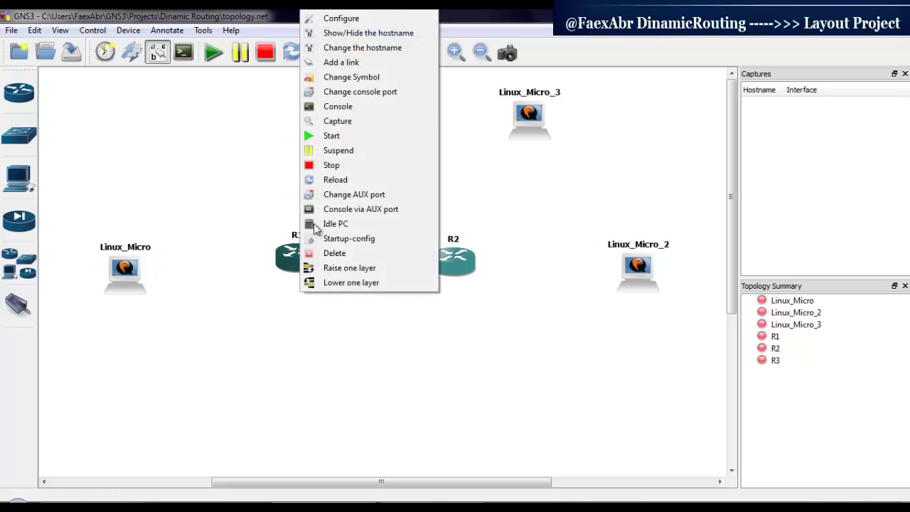
click(342, 45)
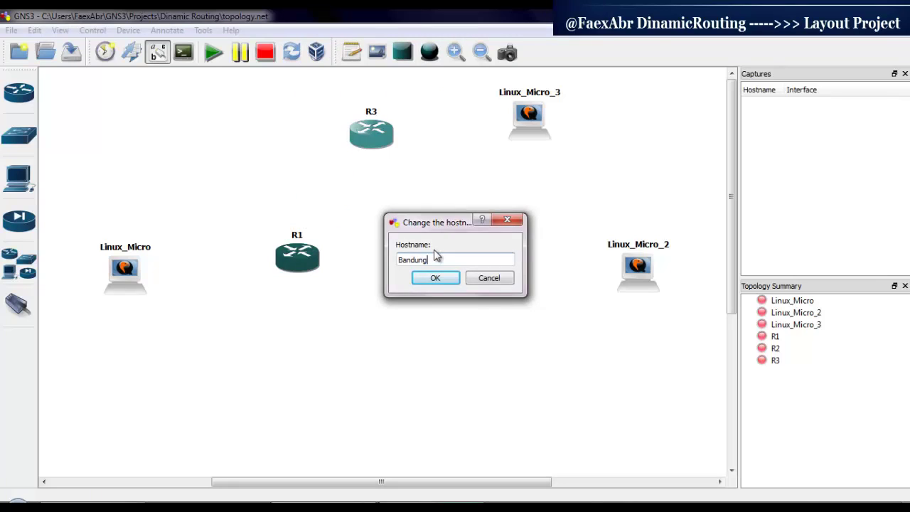
key(Return)
right_click(454, 263)
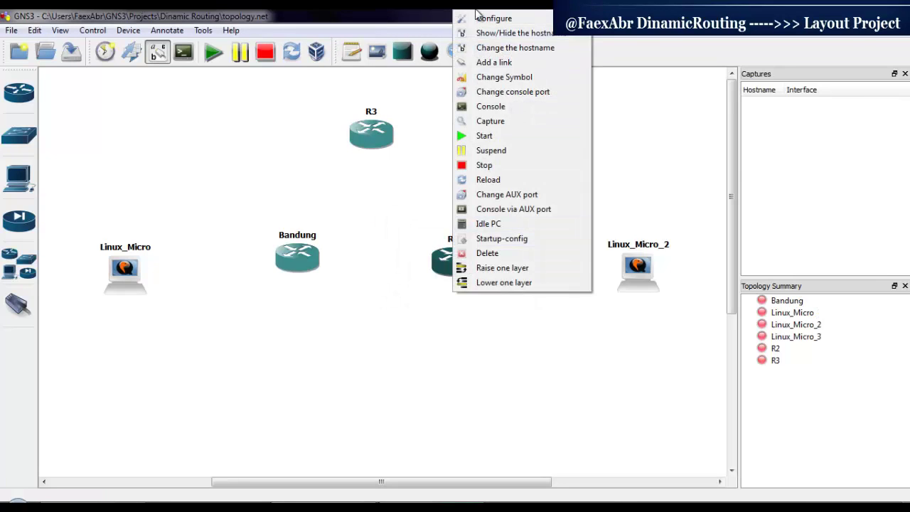
click(488, 44)
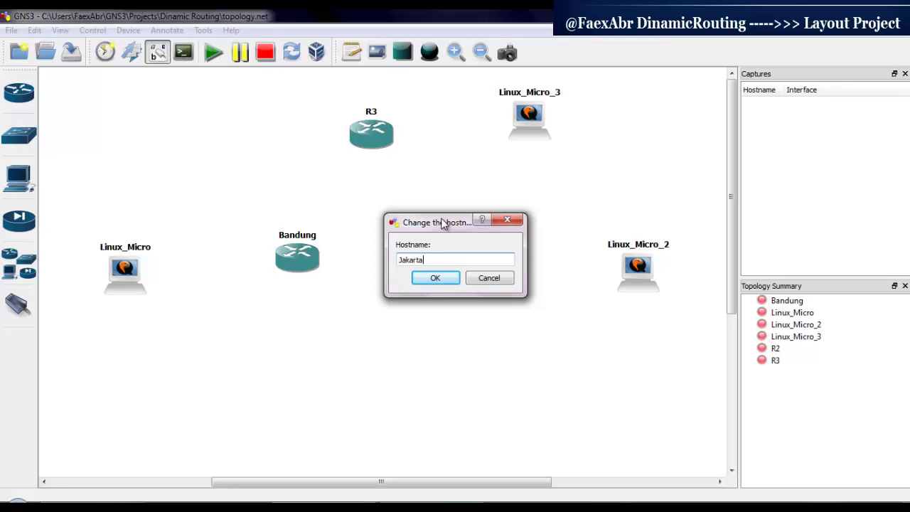
click(434, 277)
right_click(362, 141)
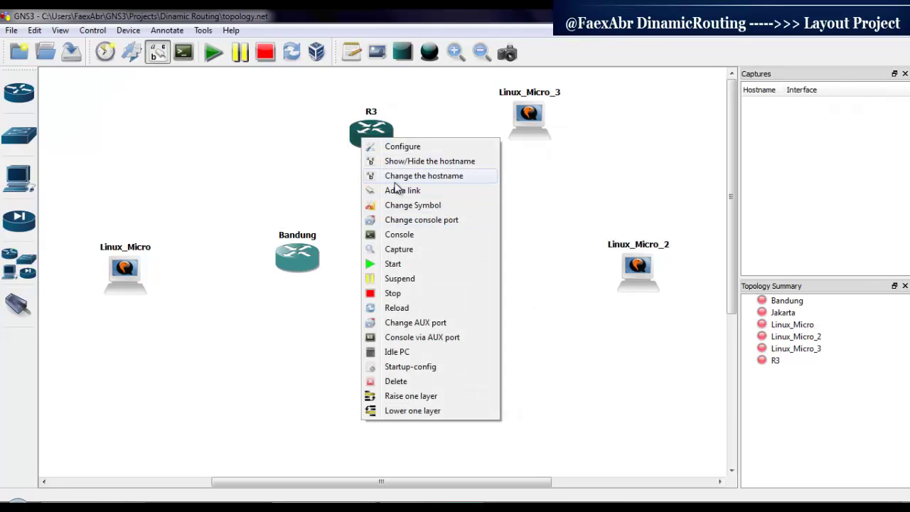
click(394, 178)
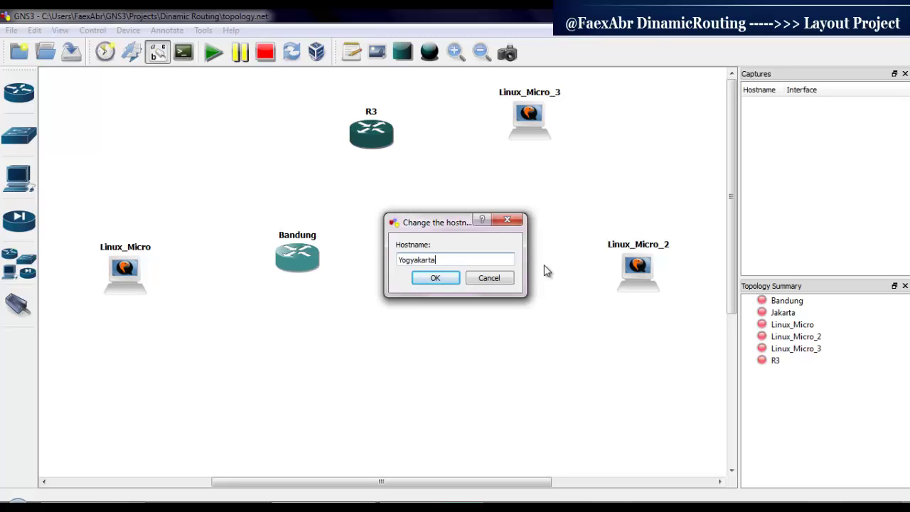
key(Return)
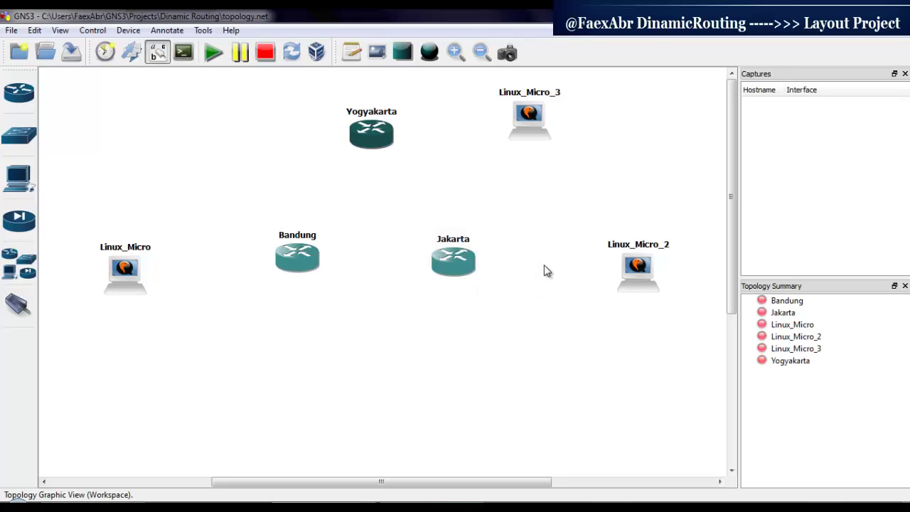
Configure the Bandung router with NM-1FE-TX adapters in slots 0, 1 and 2.
right_click(302, 259)
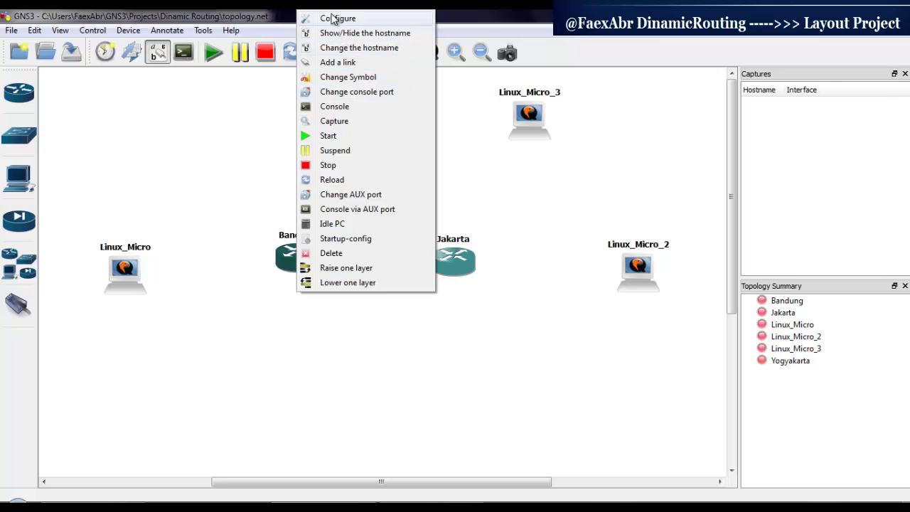
click(331, 19)
click(325, 123)
click(518, 139)
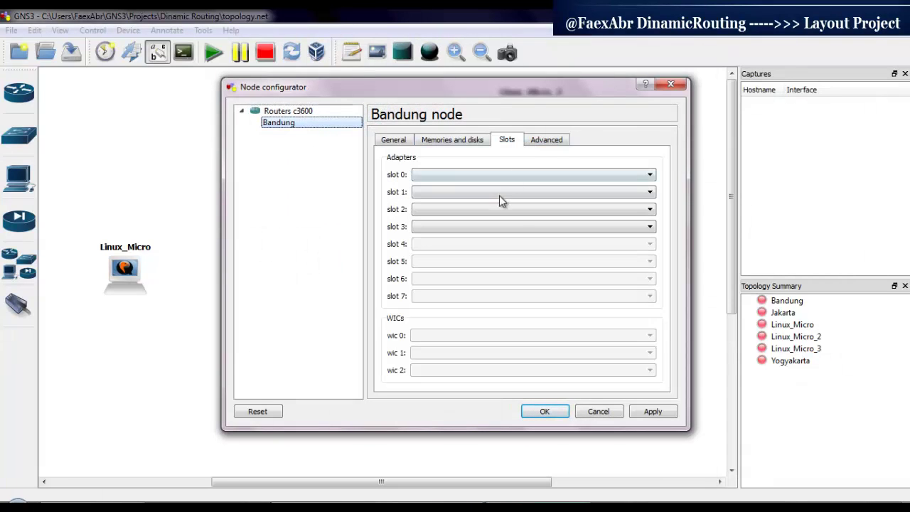
click(492, 175)
click(484, 195)
click(481, 192)
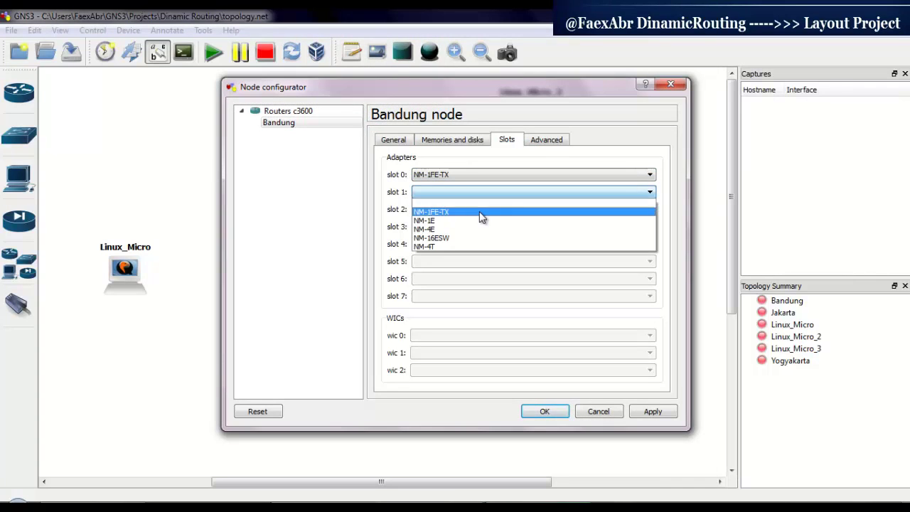
click(479, 212)
click(478, 214)
click(473, 230)
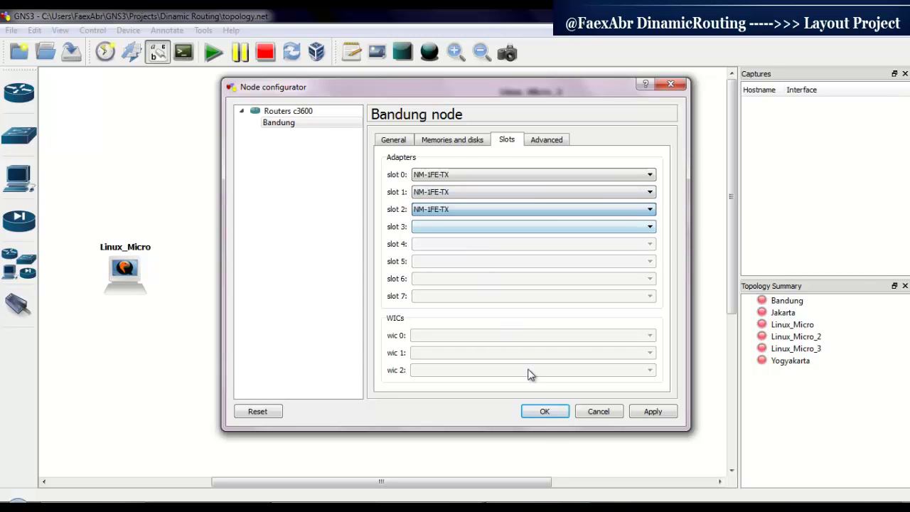
click(545, 413)
Configure the Jakarta router with NM-1FE-TX adapters in slots 0, 1 and 2.
right_click(456, 265)
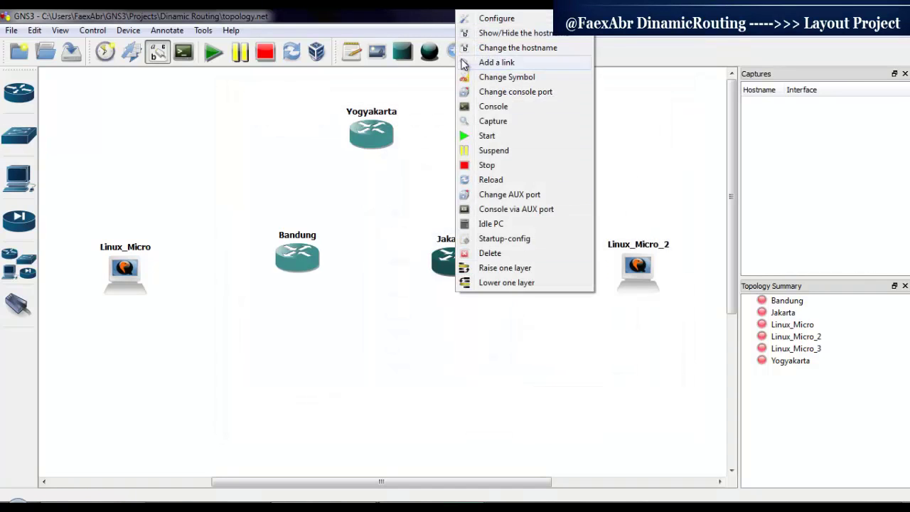
click(473, 20)
click(308, 122)
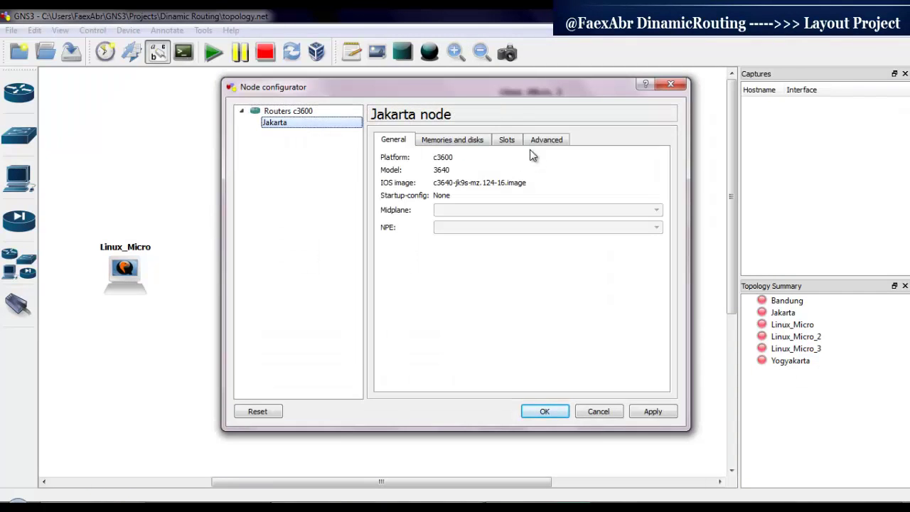
click(506, 141)
click(522, 177)
click(514, 196)
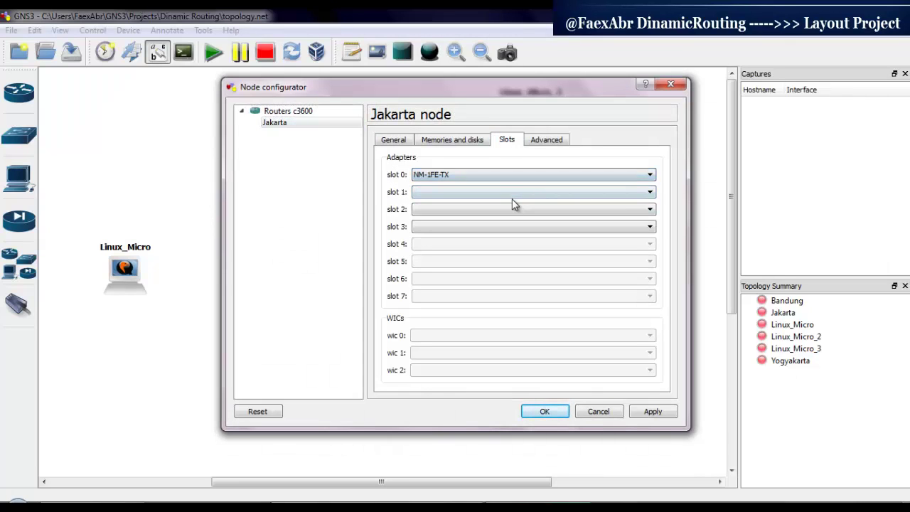
click(498, 193)
click(500, 223)
click(490, 193)
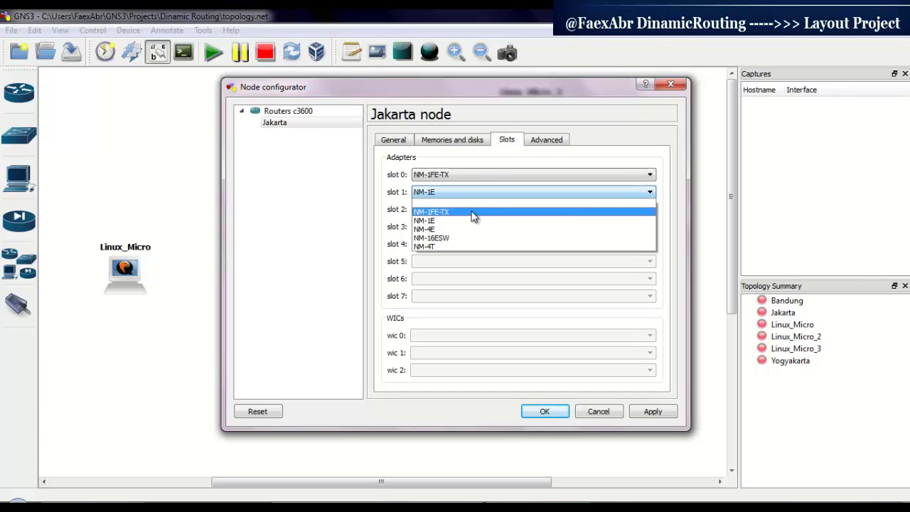
click(472, 212)
click(447, 211)
click(443, 228)
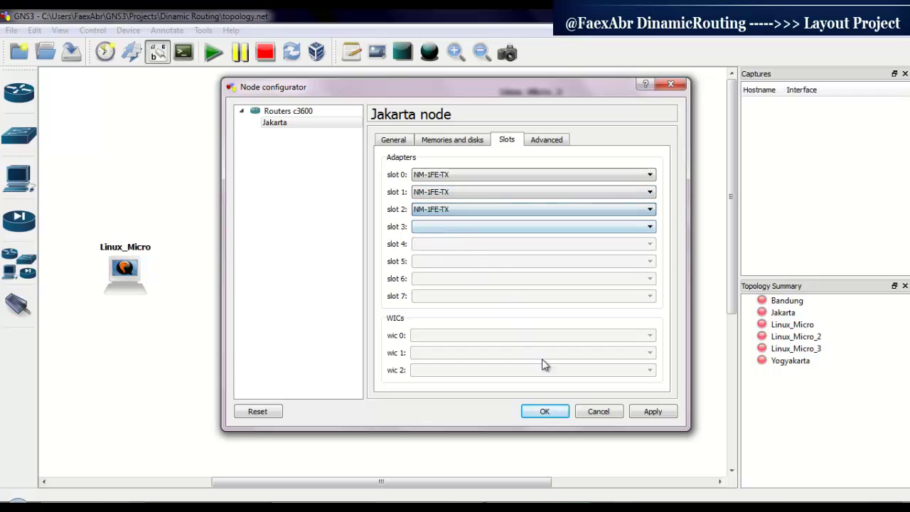
click(546, 411)
Configure the Yogyakarta router with NM-1FE-TX adapters in slots 0, 1 and 2.
right_click(390, 138)
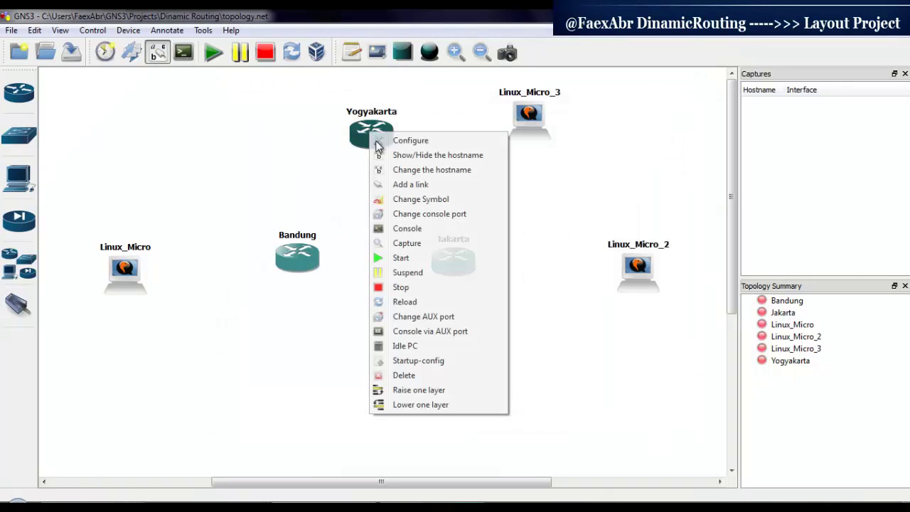
click(390, 145)
click(315, 123)
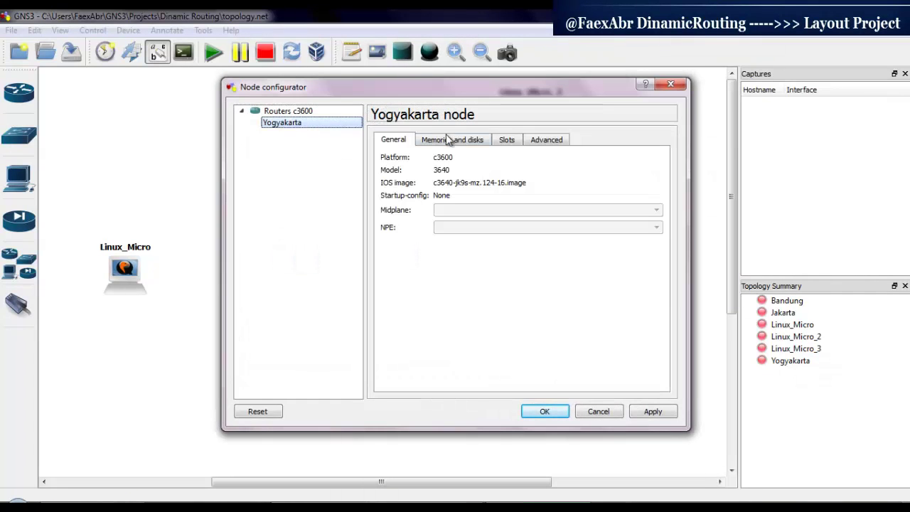
click(507, 140)
click(474, 175)
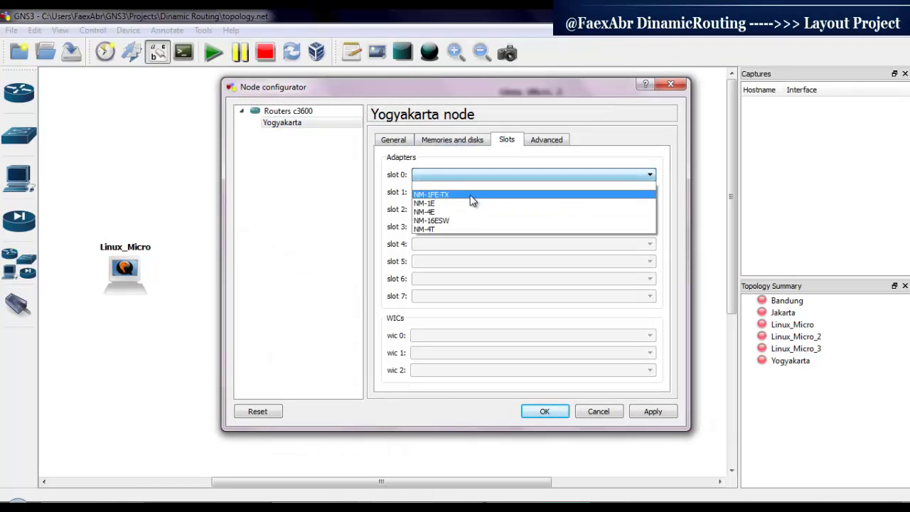
click(458, 190)
click(460, 193)
click(448, 209)
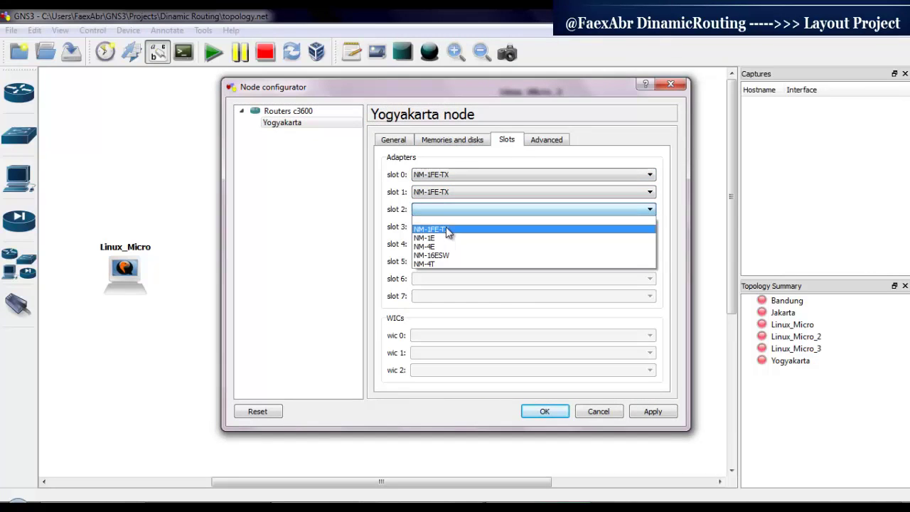
click(446, 227)
click(543, 412)
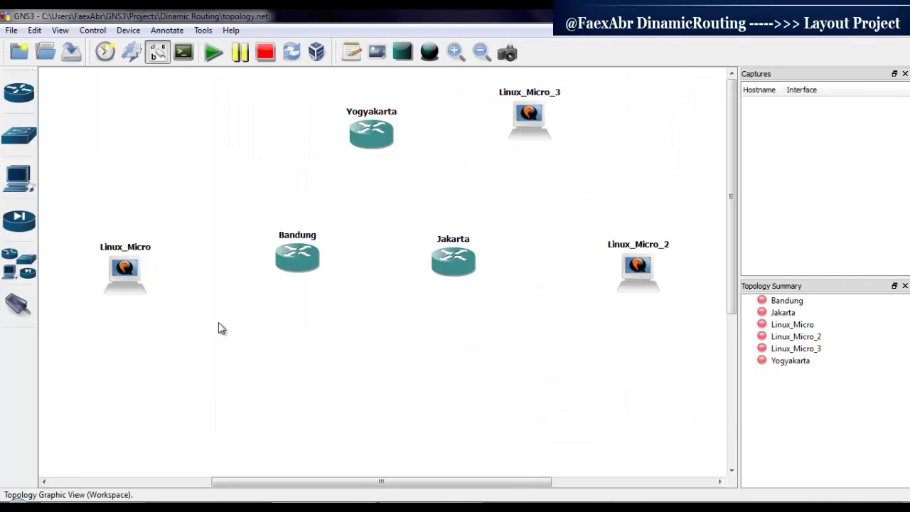
Link interface e0 of Linux_Micro to interface f0/0 of the Bandung router.
click(8, 307)
click(123, 271)
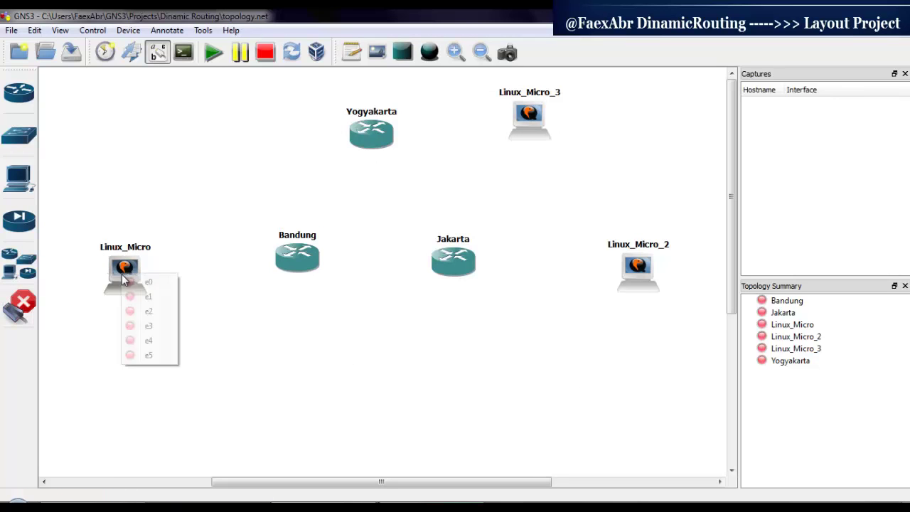
click(146, 283)
click(297, 260)
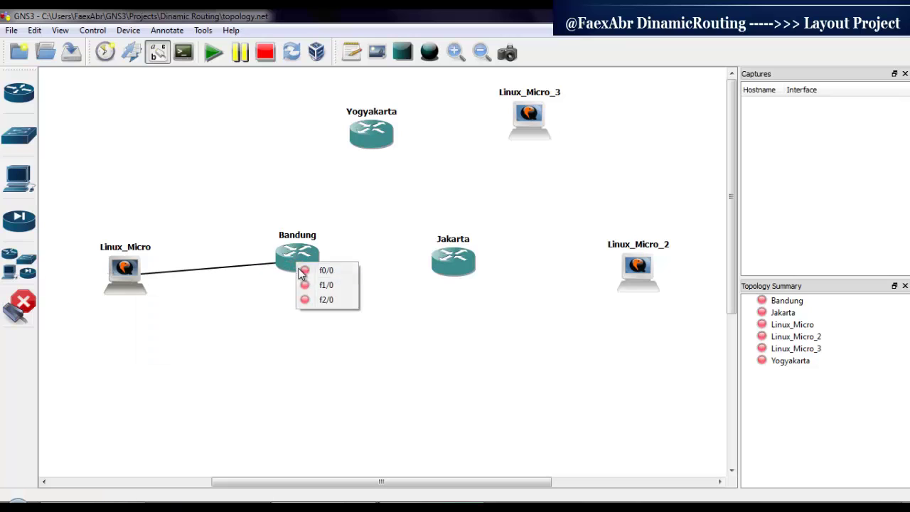
click(312, 269)
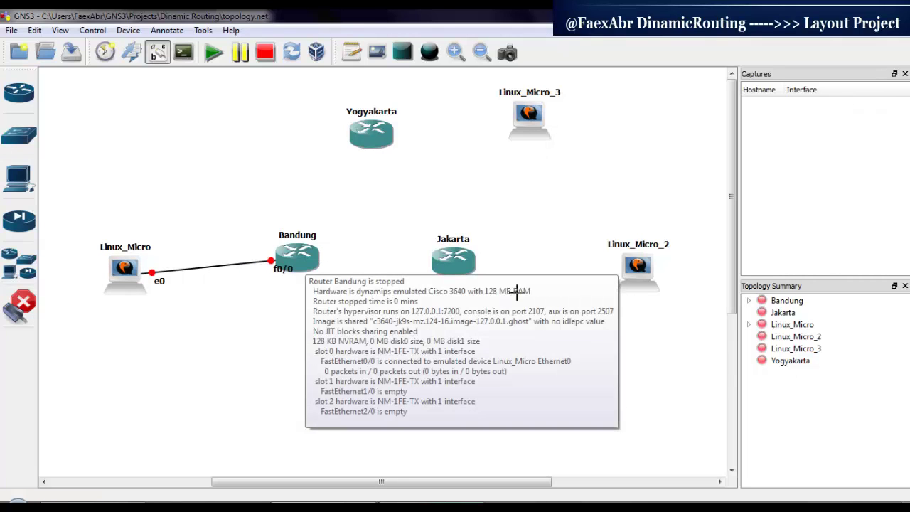
Link interface e0 of Linux_Micro_2 to interface f1/0 of the Jakarta router.
click(643, 270)
click(658, 283)
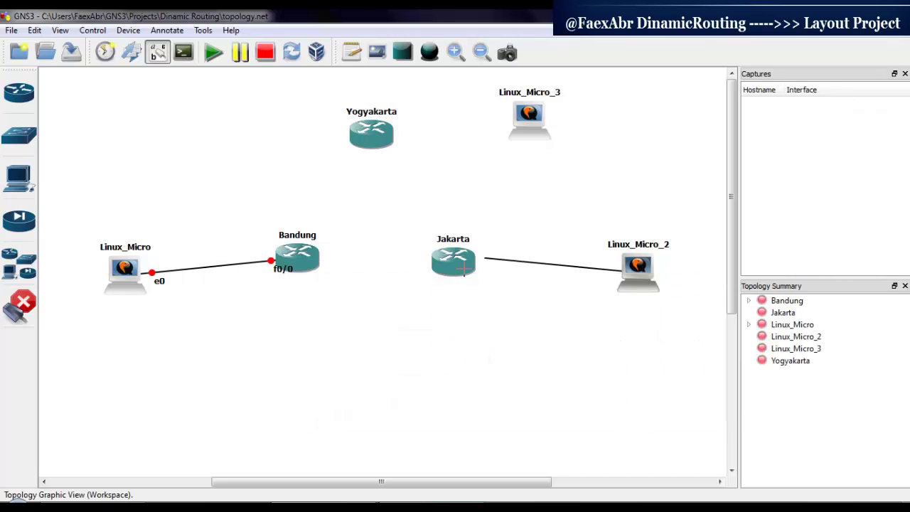
click(454, 267)
click(478, 290)
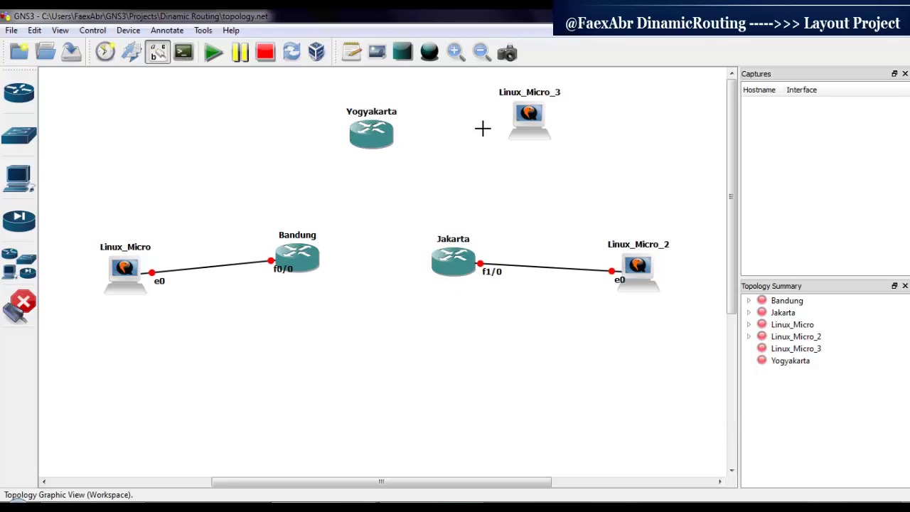
Link interface e0 of Linux_Micro_3 to interface f1/0 of the Yogyakarta router.
click(521, 123)
click(529, 146)
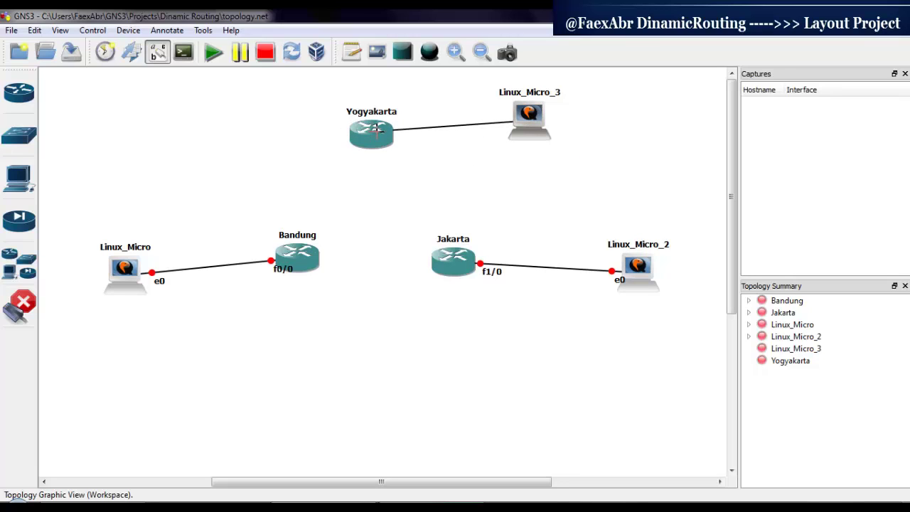
click(377, 133)
click(395, 157)
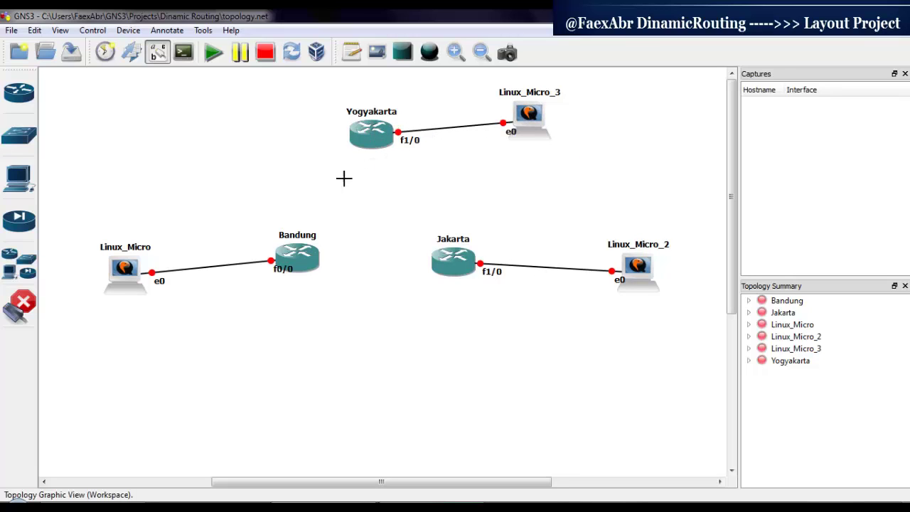
Link interface f1/0 of the Bandung router to interface f0/0 of the Jakarta router.
click(309, 260)
click(327, 280)
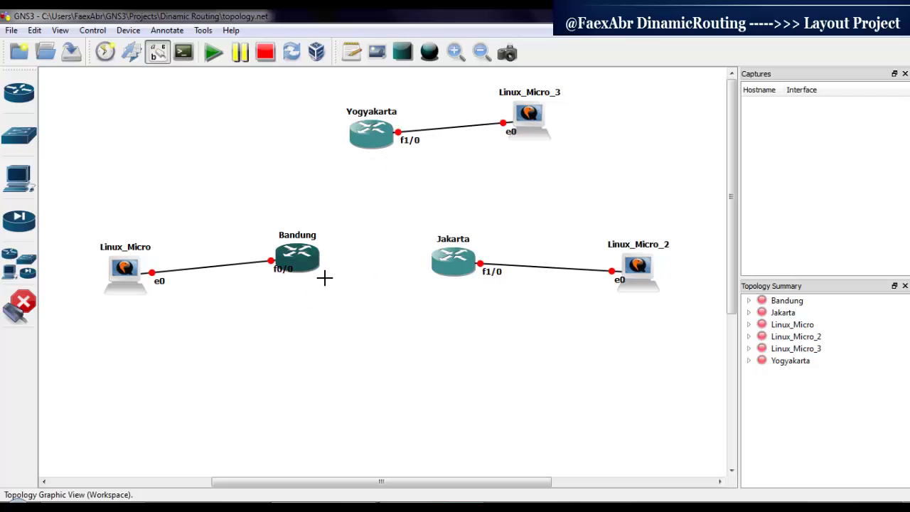
click(442, 261)
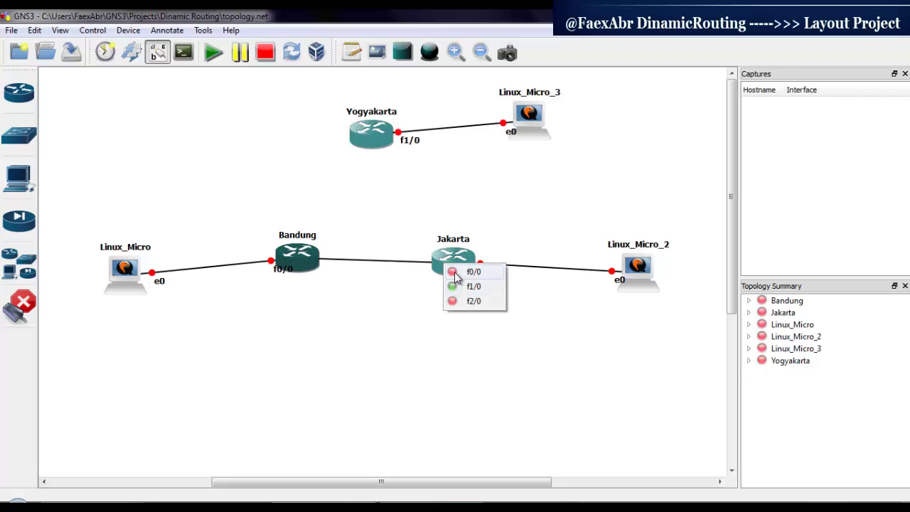
click(461, 272)
Link interface f2/0 of the Bandung router to interface f2/0 of the Yogyakarta router.
click(297, 252)
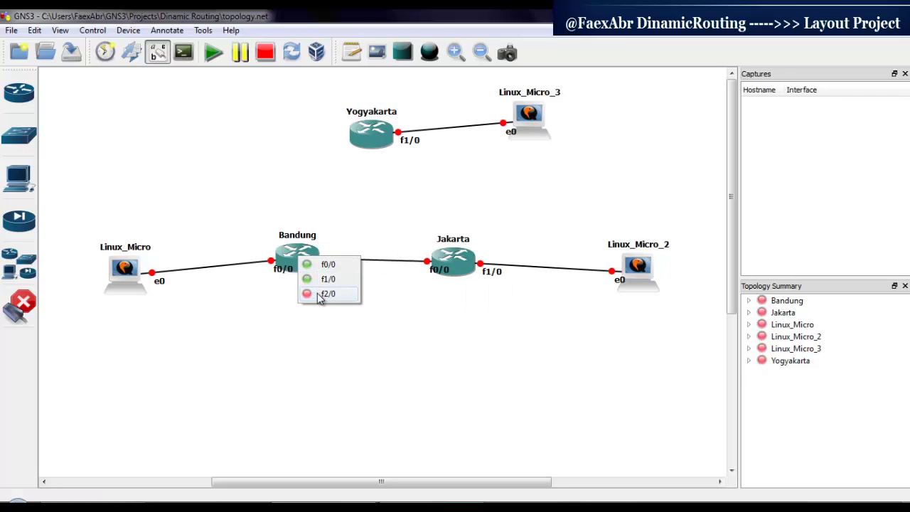
click(321, 294)
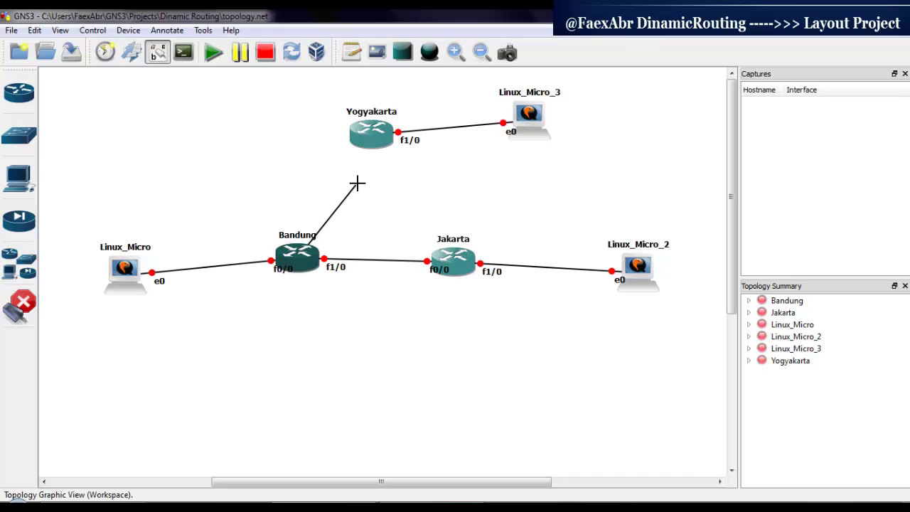
click(363, 137)
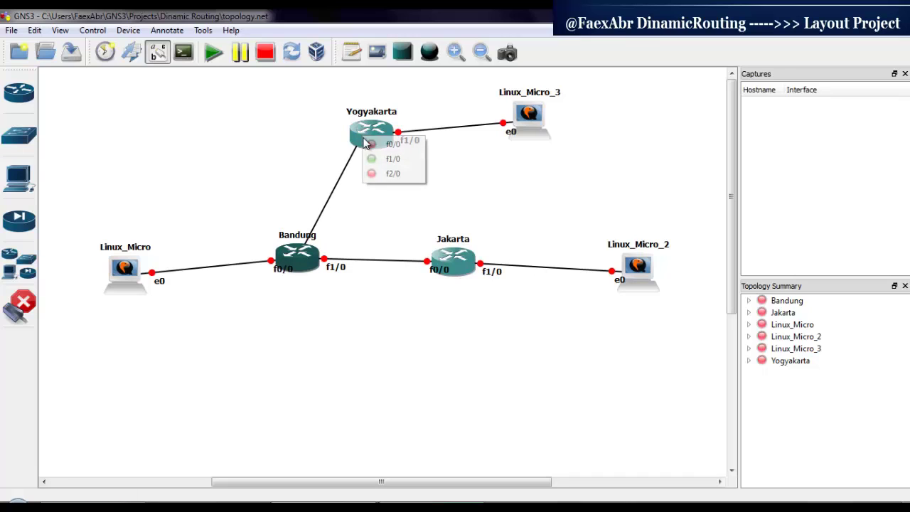
click(375, 175)
Link interface f0/0 of the Yogyakarta router to interface f2/0 of the Jakarta router and leave link mode.
click(377, 136)
click(388, 143)
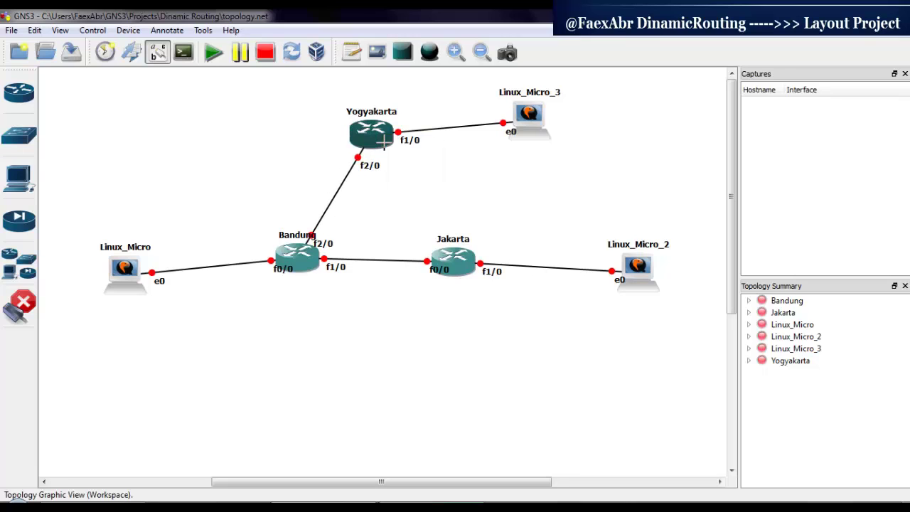
click(457, 261)
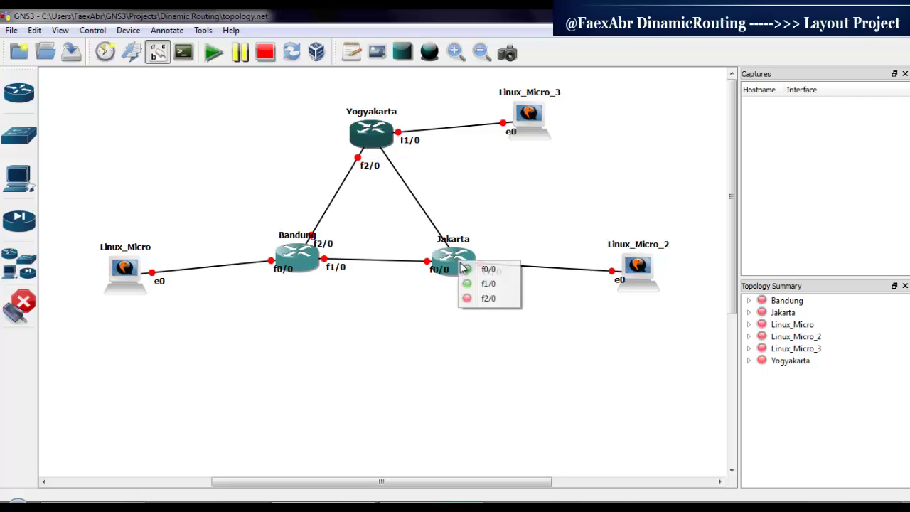
click(479, 296)
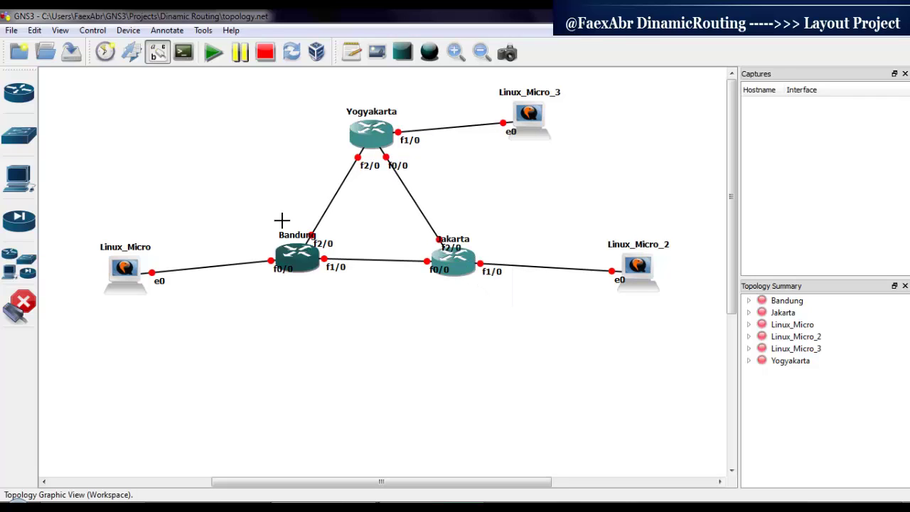
click(16, 313)
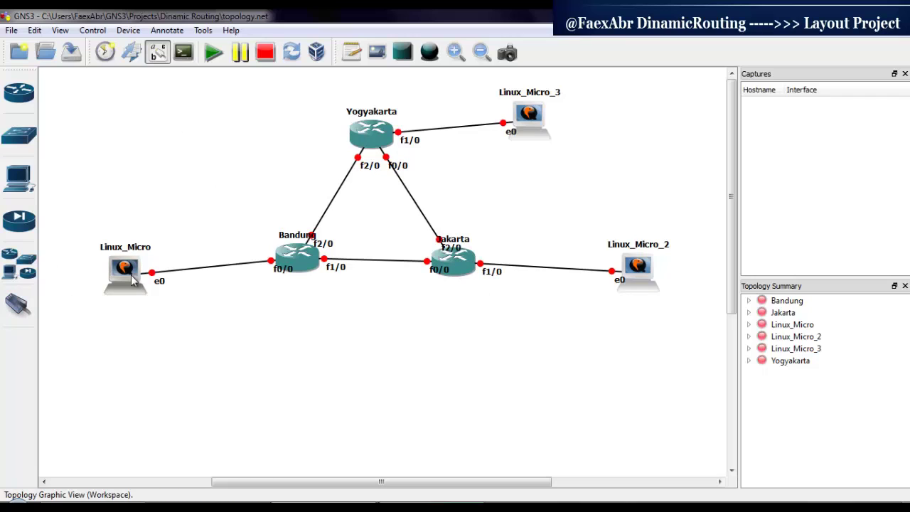
Tidy the topology by repositioning the three Linux hosts and the Yogyakarta, Jakarta and Bandung routers.
drag(130, 274, 129, 262)
drag(616, 276, 613, 262)
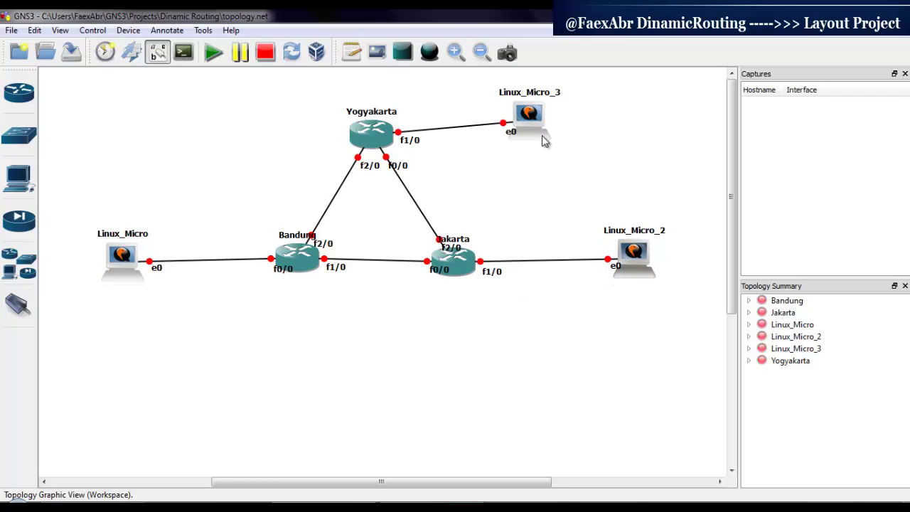
drag(545, 139, 563, 150)
drag(372, 135, 368, 125)
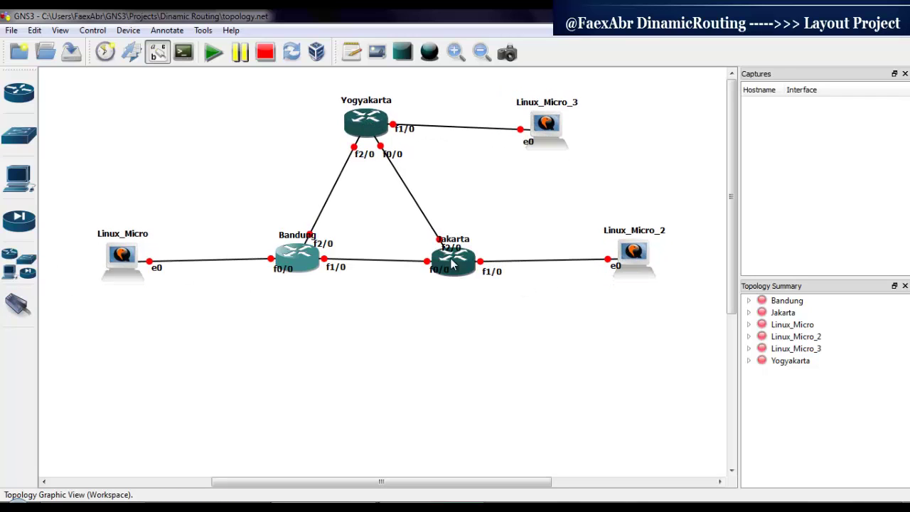
drag(453, 261, 463, 258)
drag(294, 258, 279, 260)
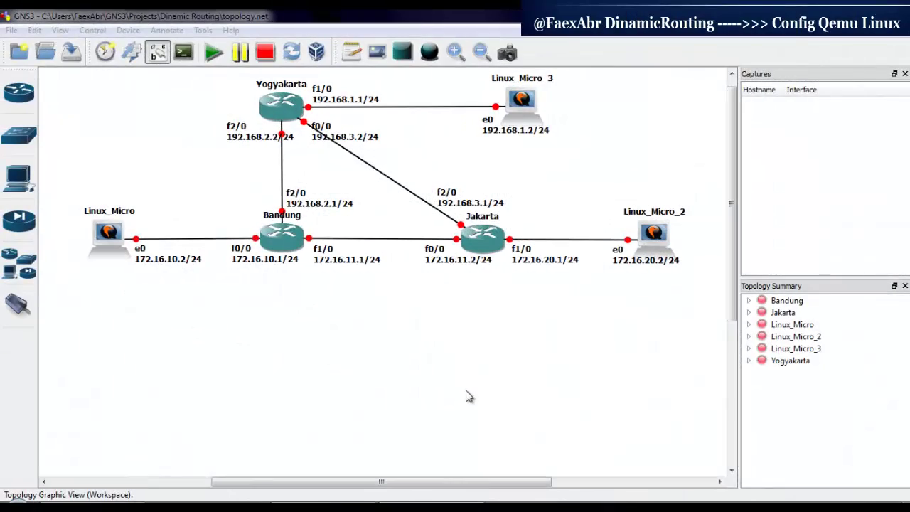
Start the Linux_Micro host and place its QEMU window below the topology.
right_click(109, 242)
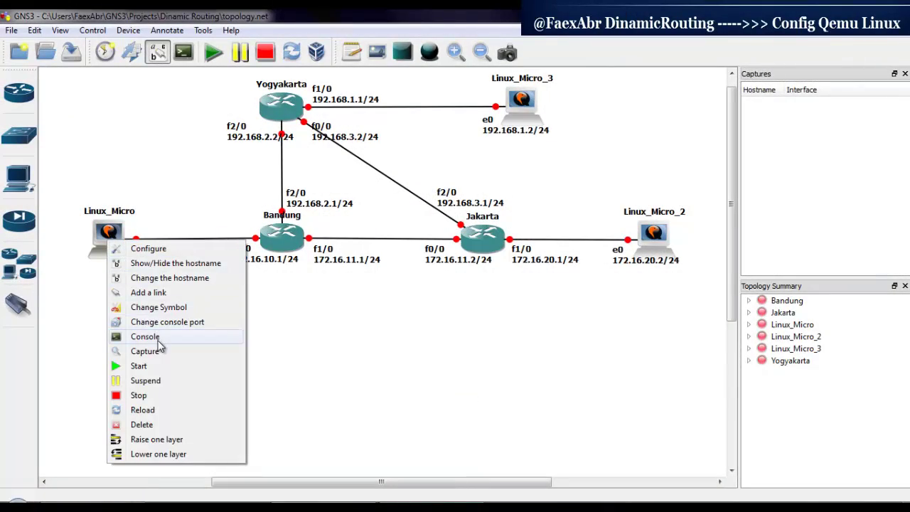
click(139, 365)
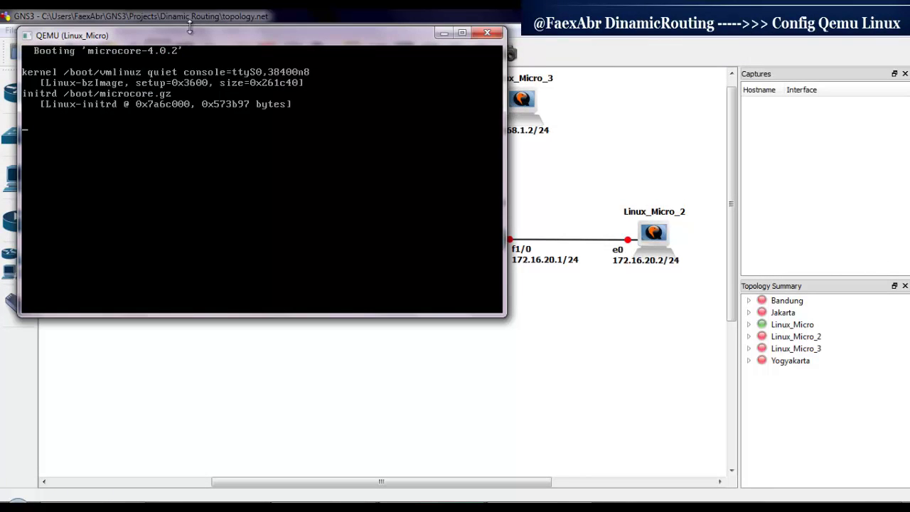
drag(190, 28, 206, 271)
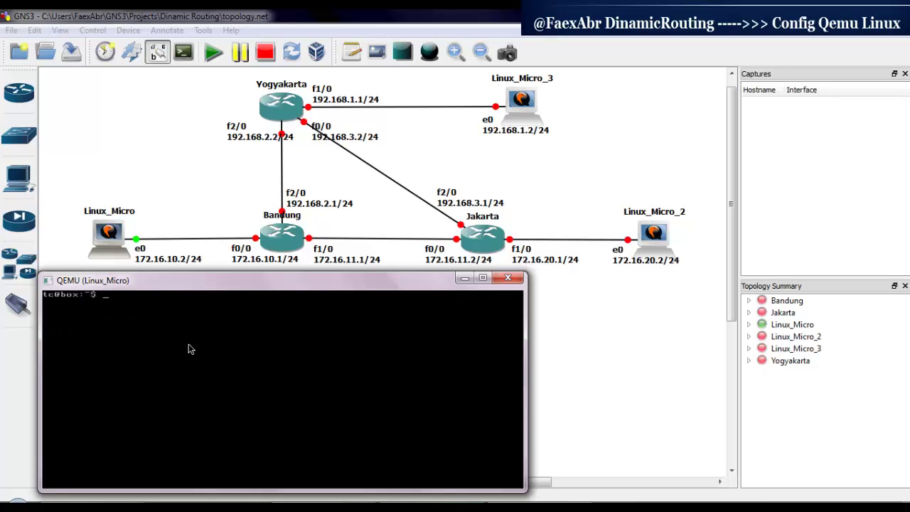
Display the eth0 interface configuration of Linux_Micro with ifconfig.
click(179, 342)
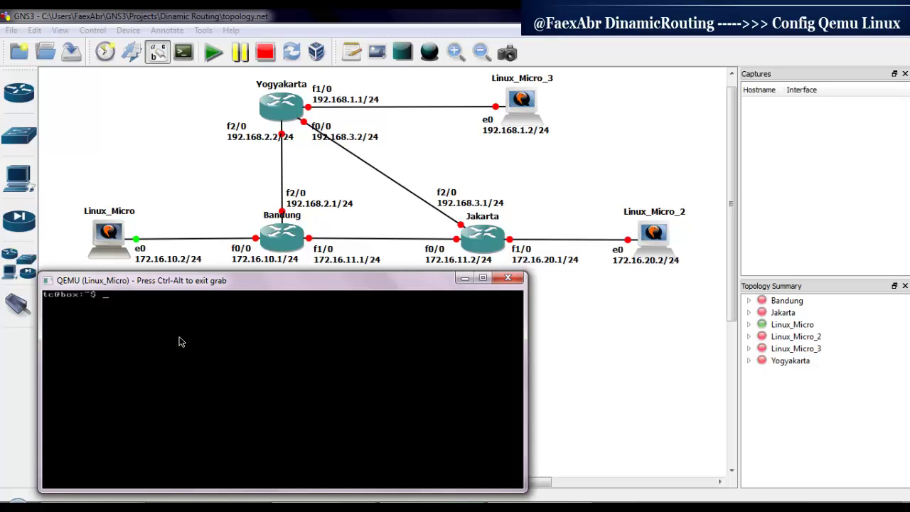
key(Return)
text(ifconfig )
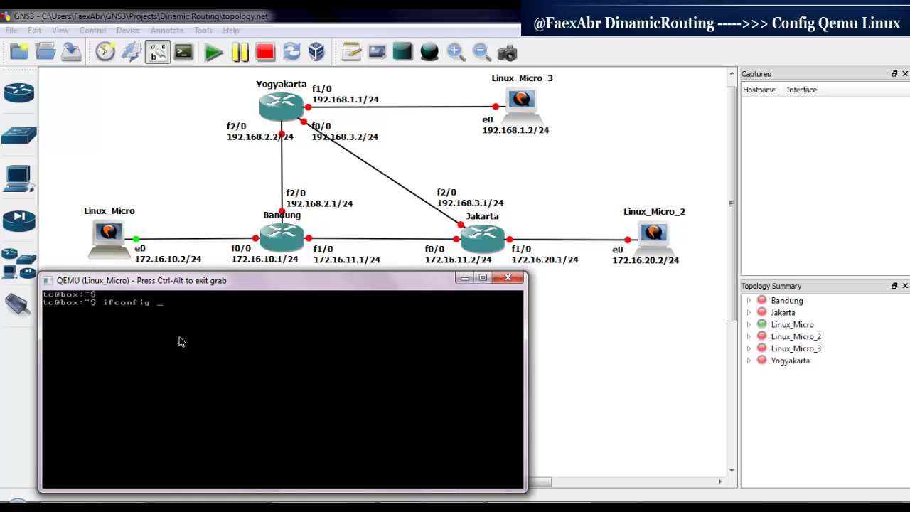
text(eth0)
key(Return)
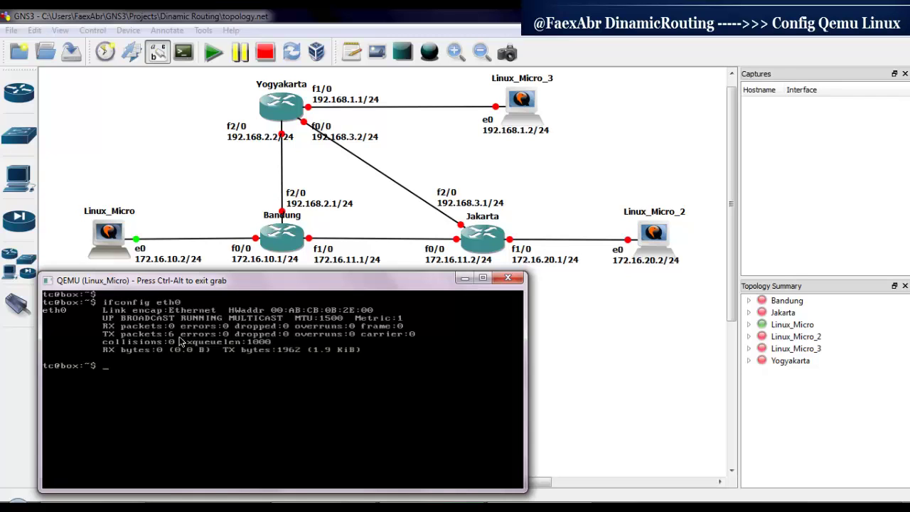
Switch to root with sudo su on Linux_Micro and assign 172.16.10.2/24 to eth0.
text(sudo su)
key(Return)
text(ifconfig )
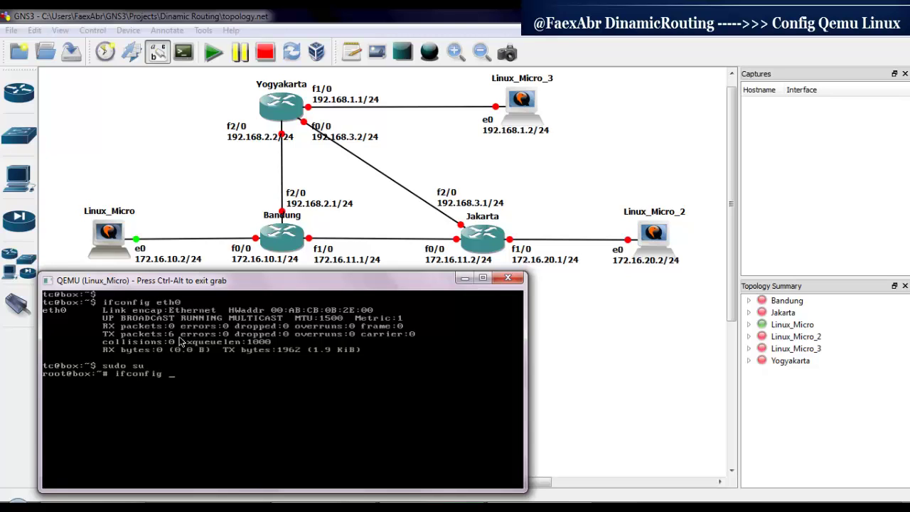
text(eth0 172.16.10.2/24)
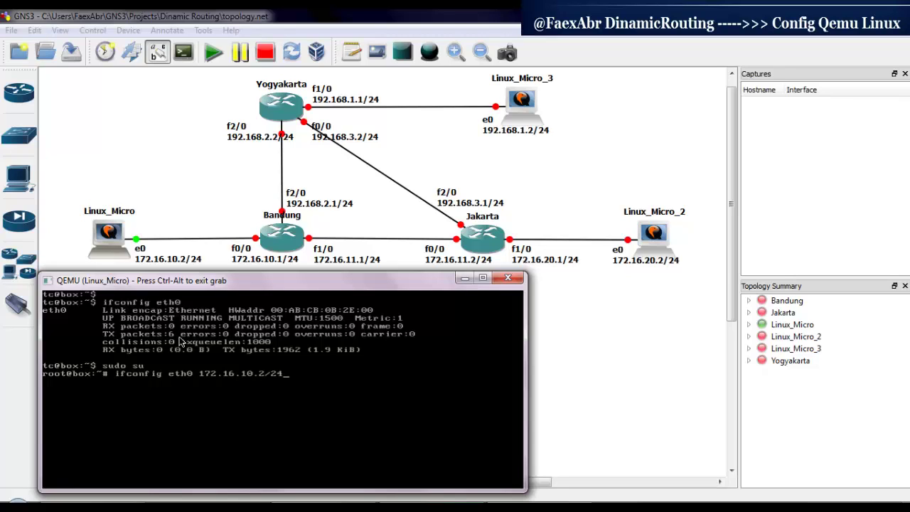
key(Return)
Add a default route through gateway 172.16.10.1 on Linux_Micro and check the eth0 configuration.
text(route add default)
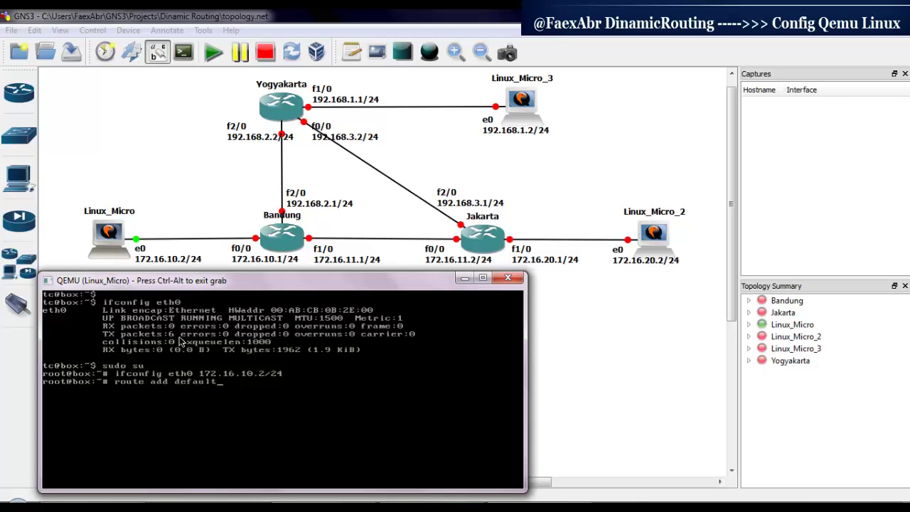
text( gw 172.16.10.1)
key(Return)
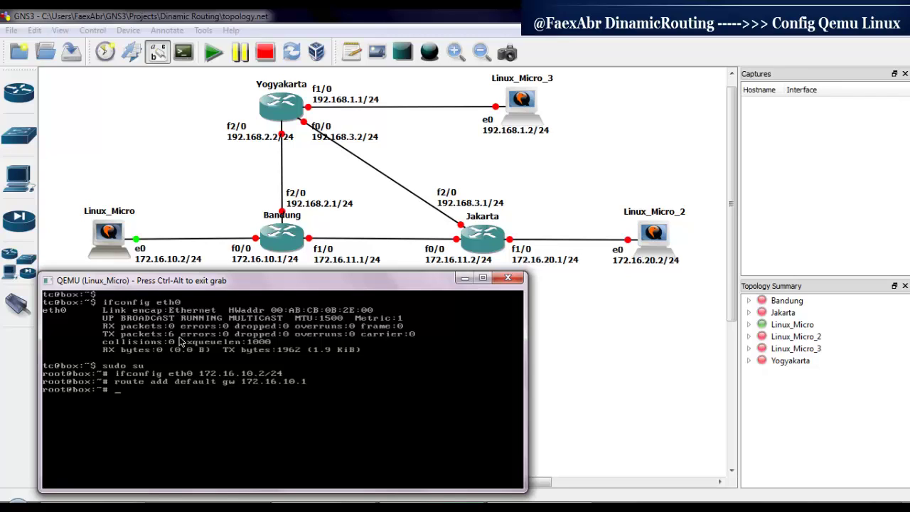
text(ifconfig eth0)
key(Return)
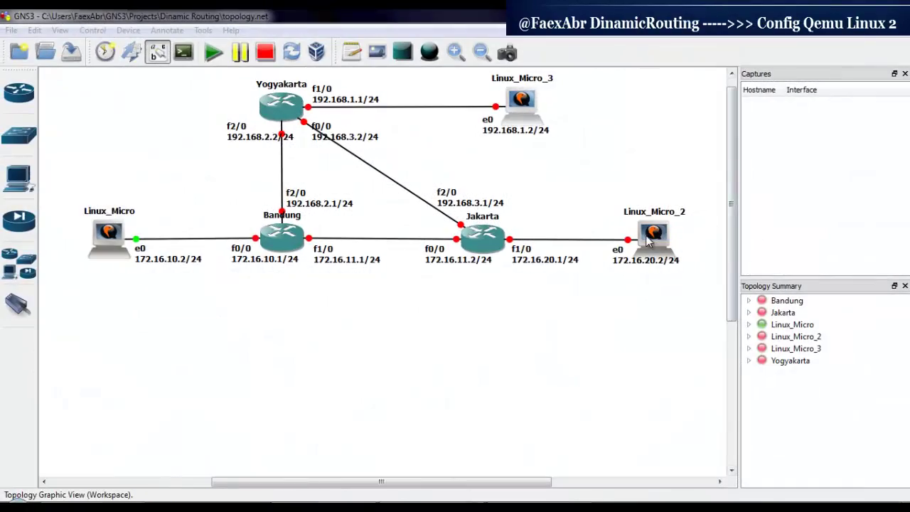
Start the Linux_Micro_2 host and place its QEMU window below the topology.
right_click(649, 242)
click(685, 361)
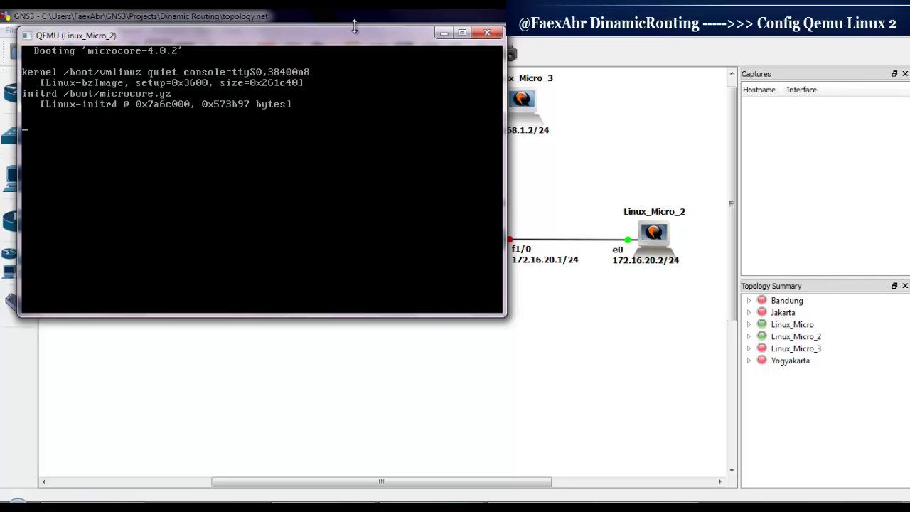
drag(356, 29, 510, 282)
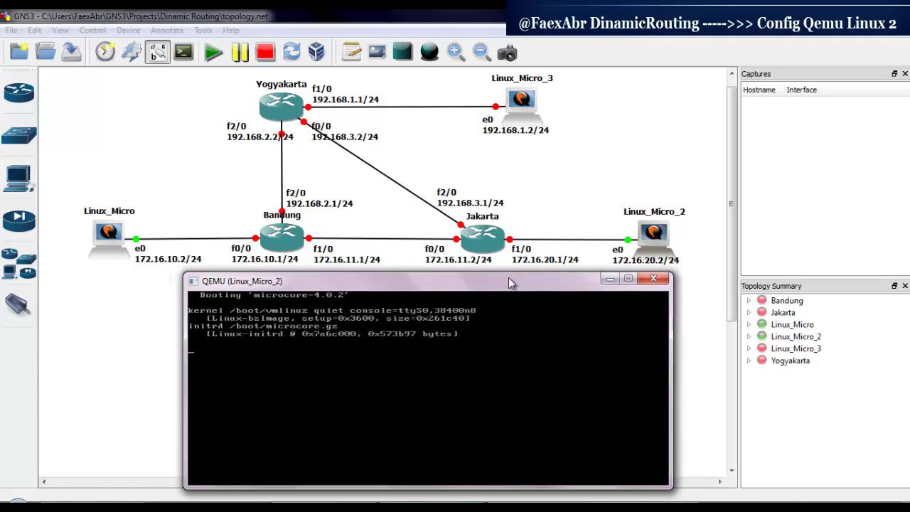
Display the eth0 interface configuration of Linux_Micro_2 with ifconfig.
click(438, 369)
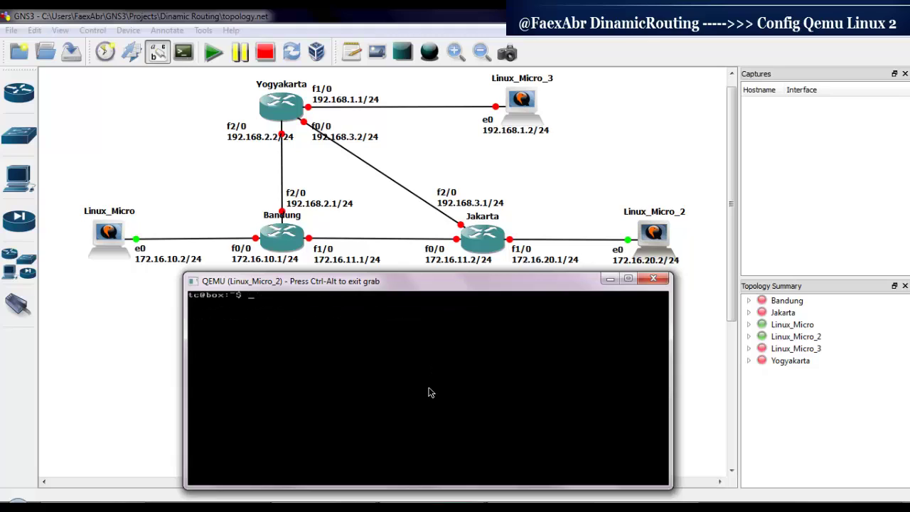
key(Return)
text(ifconfig eth0)
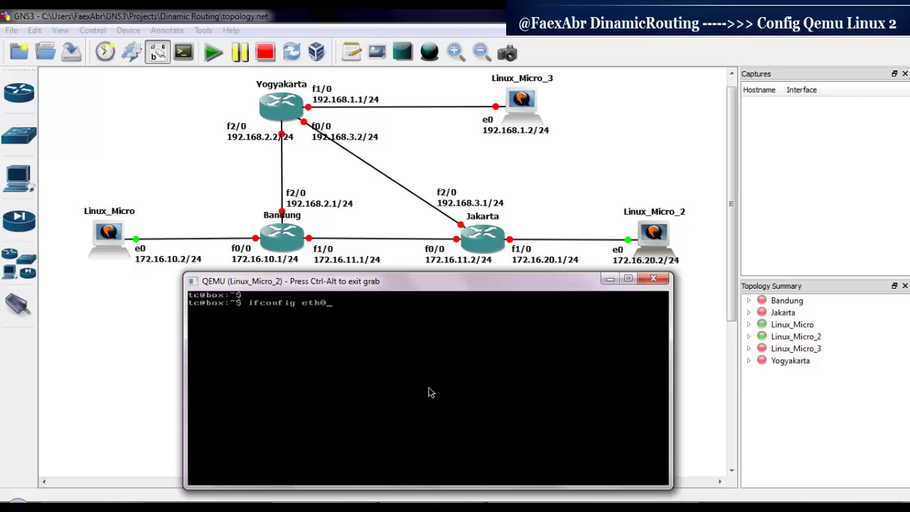
key(Return)
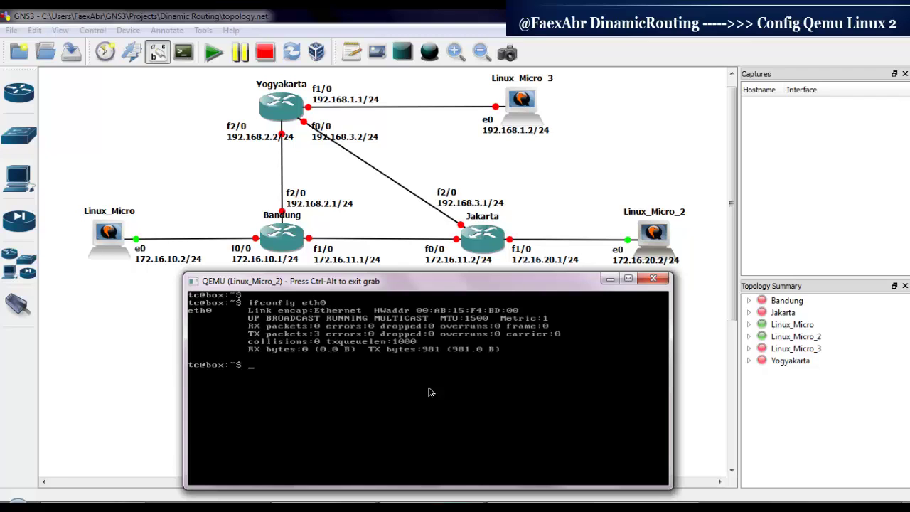
Switch to root with sudo su on Linux_Micro_2 and assign 172.16.20.2/24 to eth0.
text(sudo su)
key(Return)
text(ifconfig )
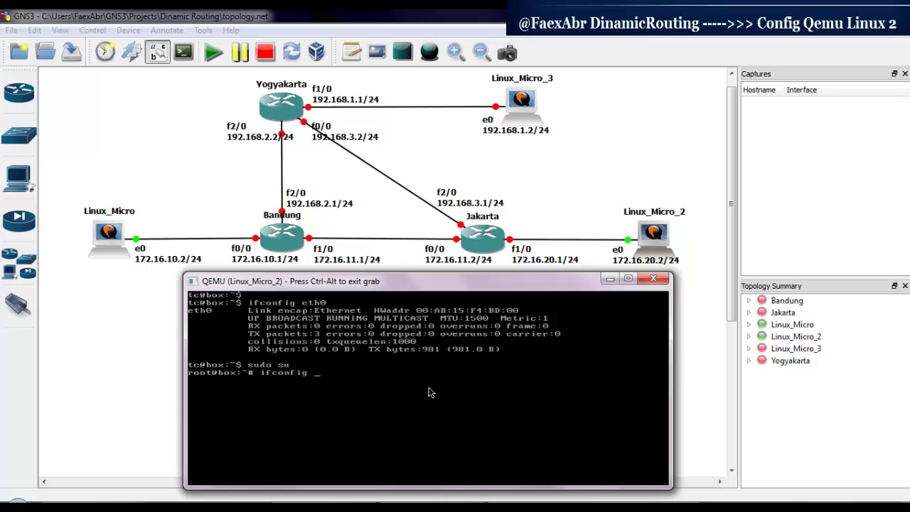
text(eth0 172.16.20.2/24)
key(Return)
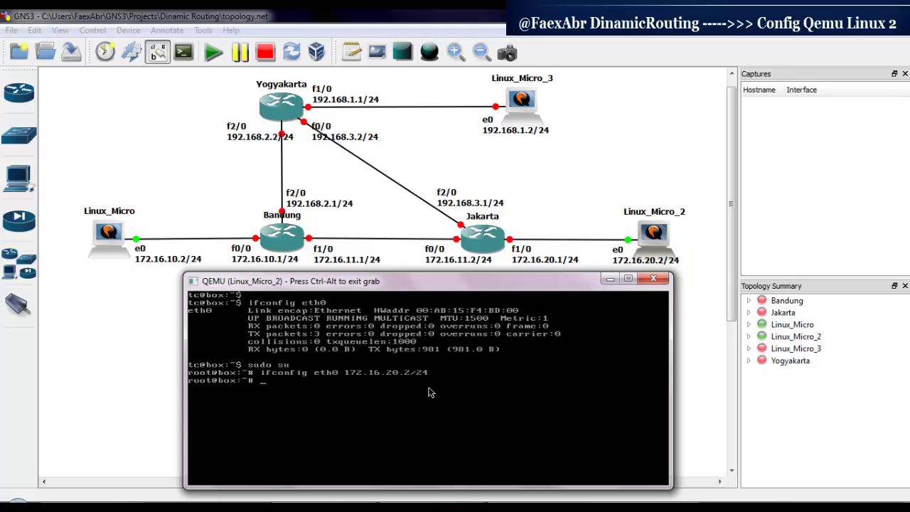
Try to add a default route on Linux_Micro_2 with the gateway entered as 172.16.20,1.
text(route add default gw )
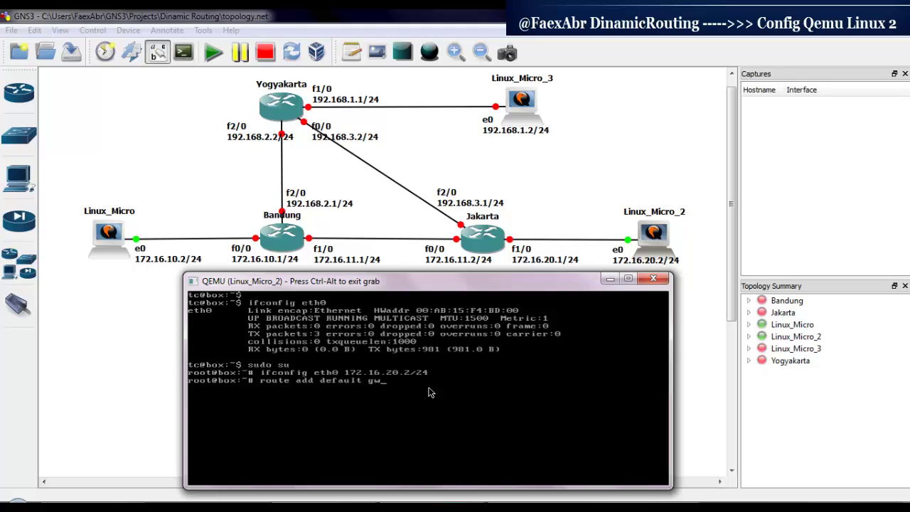
text(172.16.20.1)
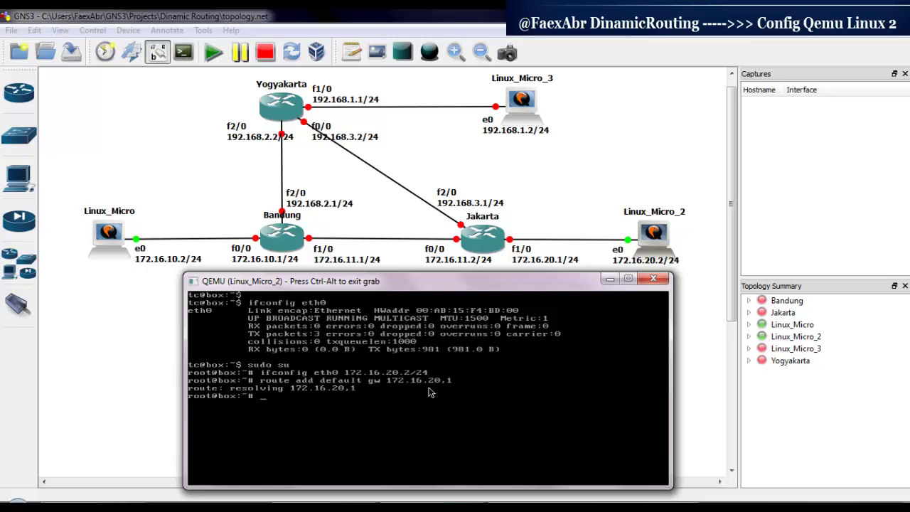
key(Up)
key(Return)
key(ctrl+alt)
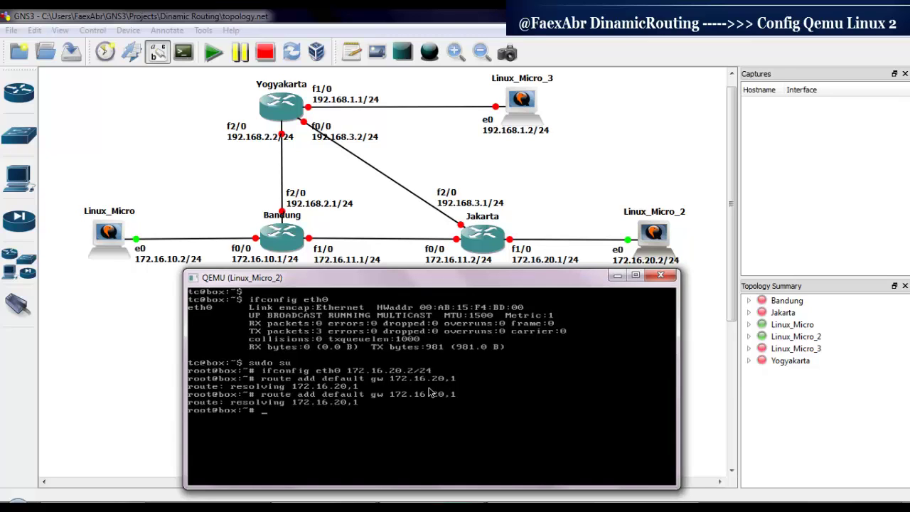
Add the default route on Linux_Micro_2 with gateway 172.16.20.1 and check the eth0 configuration.
key(Up)
key(BackSpace)
key(BackSpace)
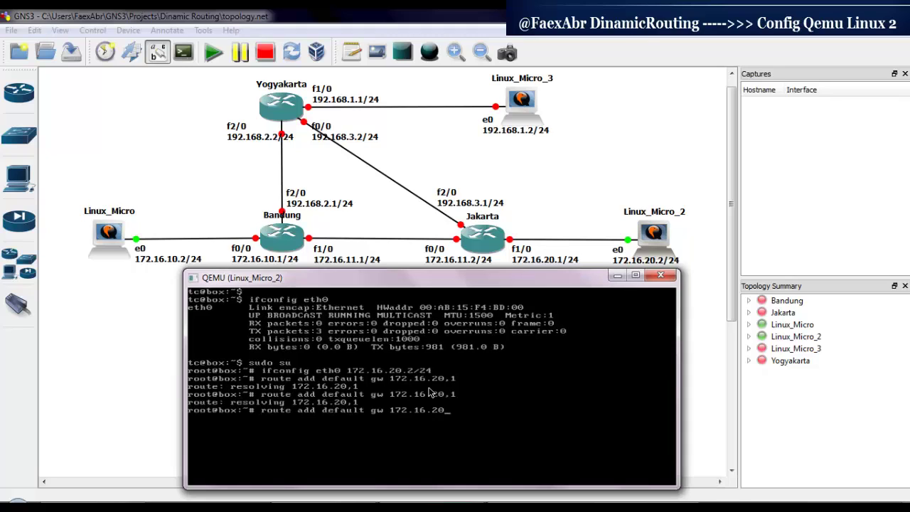
text(.1)
key(Return)
text(ifconfig eth0)
key(Return)
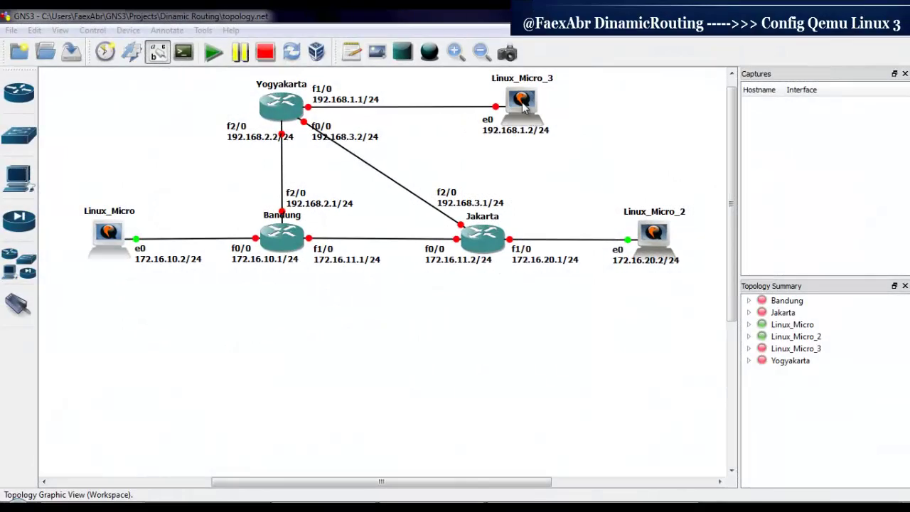
Start the Linux_Micro_3 host, shrink its QEMU window and place it below the topology.
right_click(535, 103)
click(558, 229)
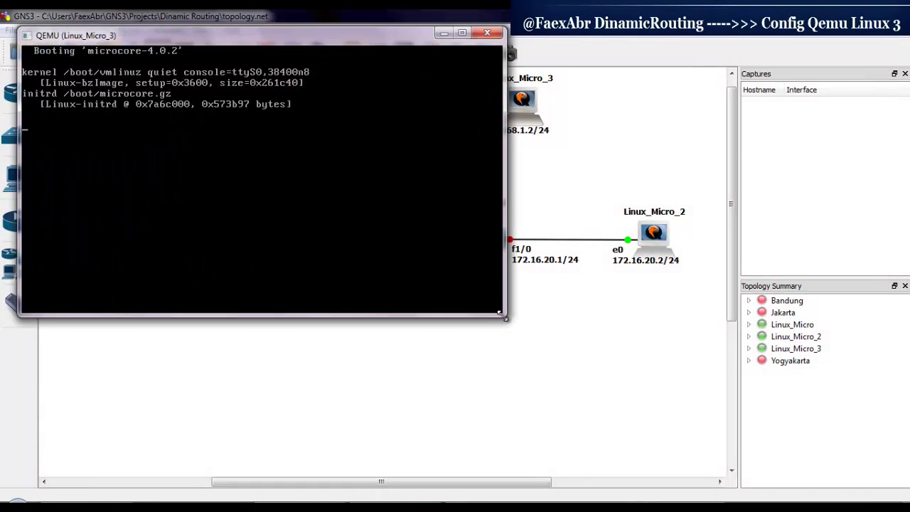
drag(505, 314, 419, 246)
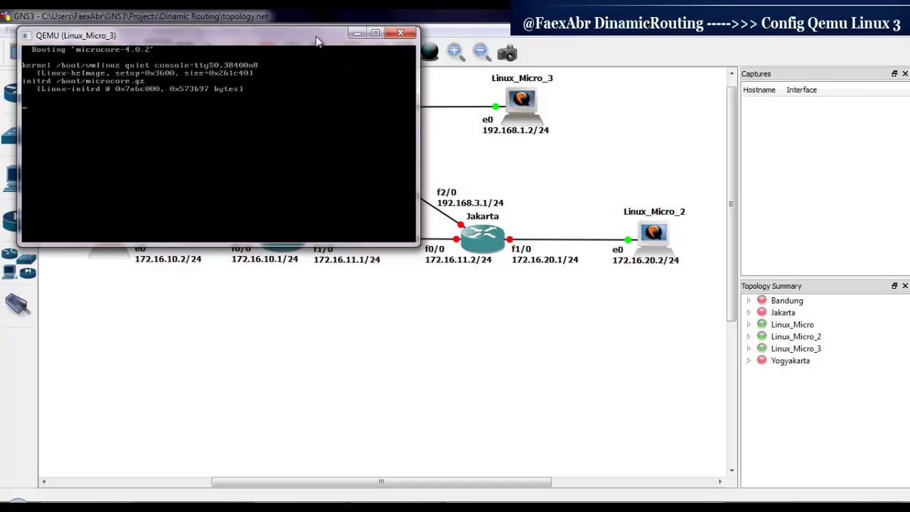
drag(320, 37, 668, 284)
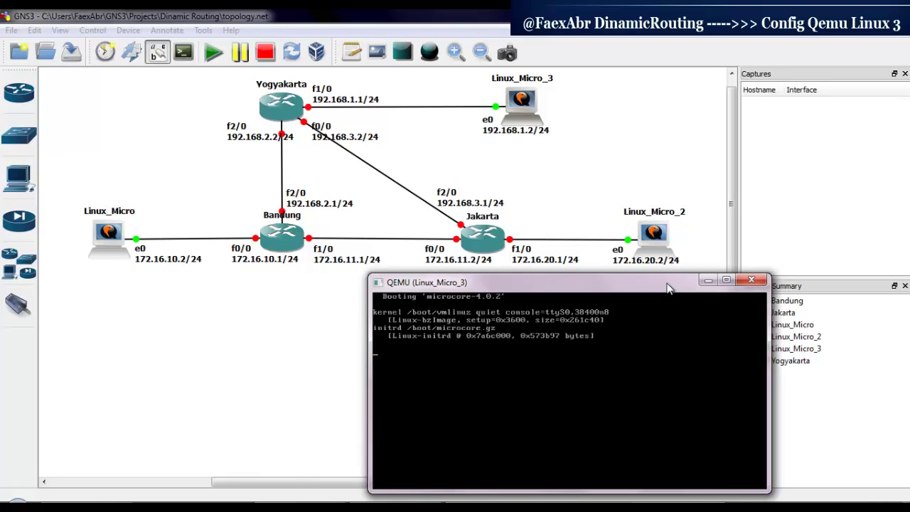
Display the eth0 interface configuration of Linux_Micro_3 with ifconfig.
click(602, 376)
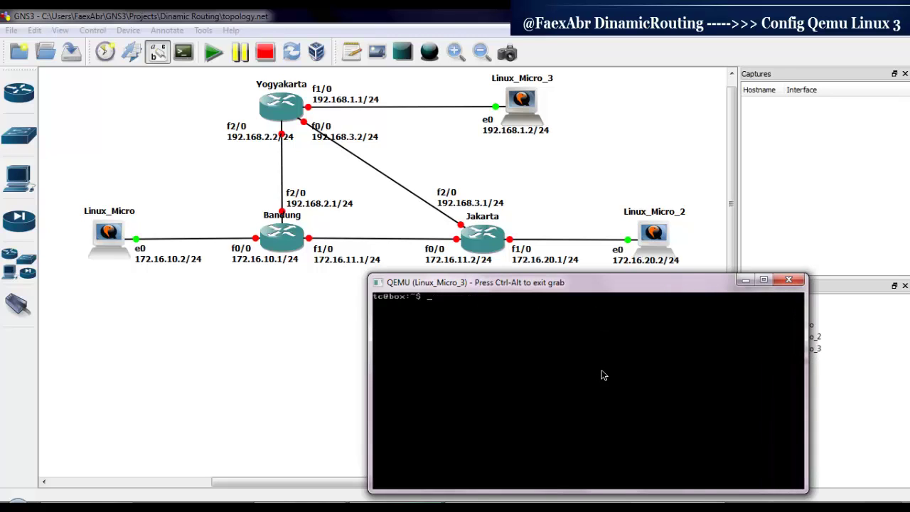
key(Return)
text(ifconfig eth0)
key(Return)
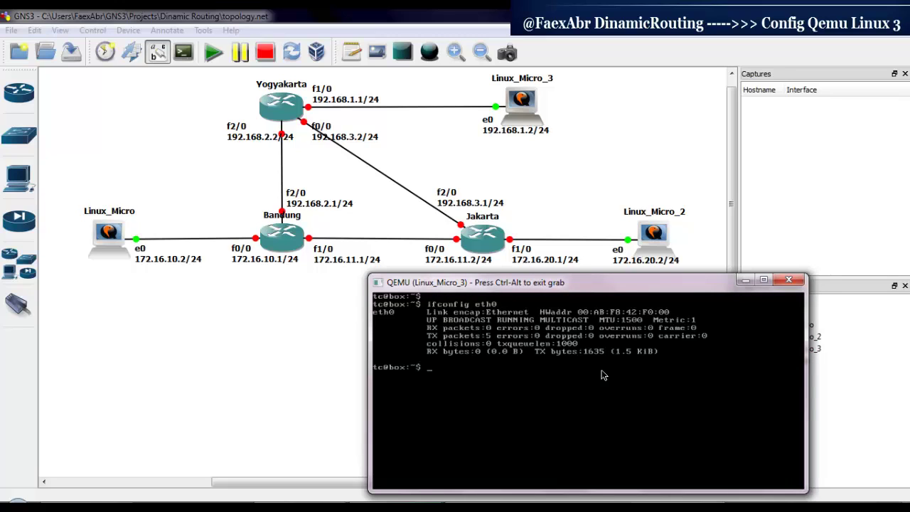
Switch to the root account on Linux_Micro_3 and assign 192.168.1.2/24 to eth0.
text(sudo su)
key(Return)
text(ifc)
key(Tab)
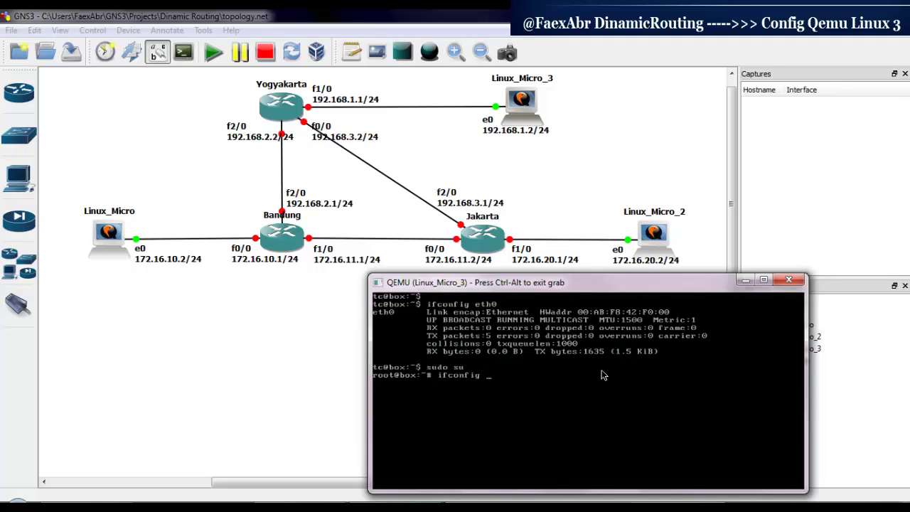
text(eth0 192.168.1.2/24)
key(Return)
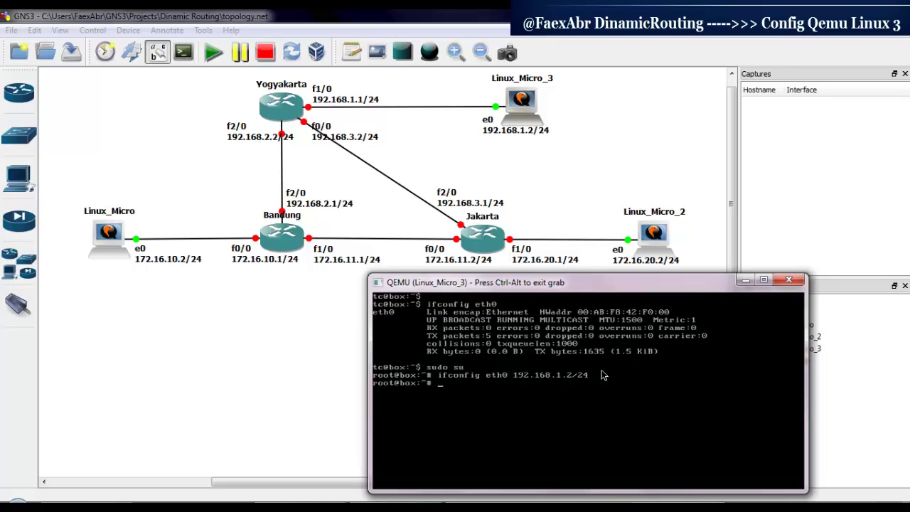
Add the default route on Linux_Micro_3 with gateway 192.168.1.1 and check the eth0 configuration.
text(route add default gw 192.168)
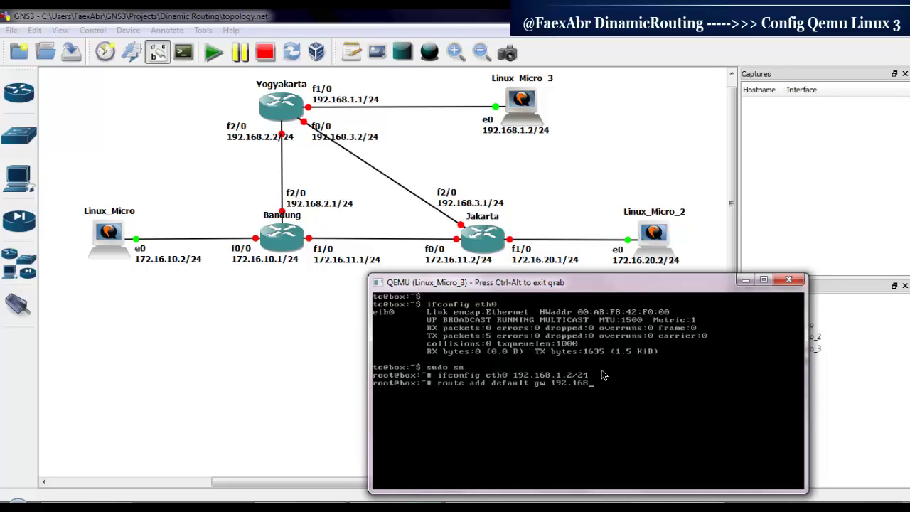
text(.1.1)
key(Return)
text(ifconfig eth0)
key(Return)
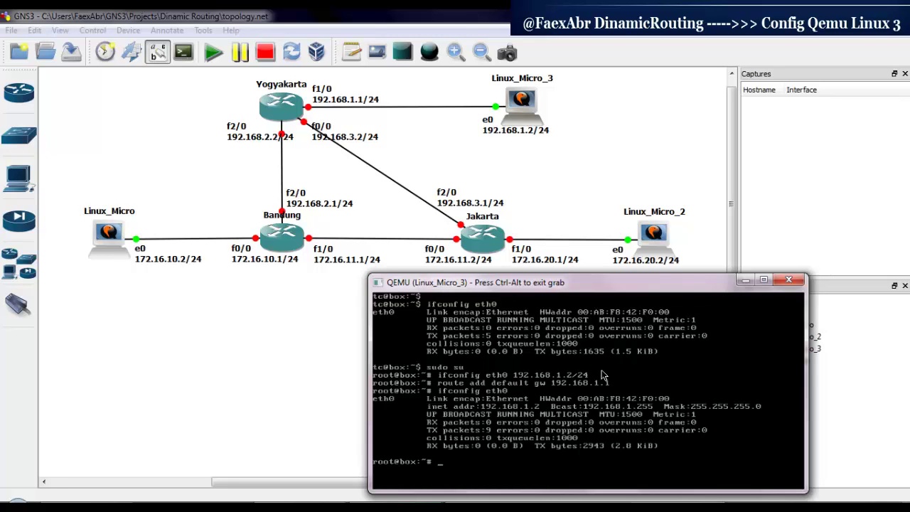
key(ctrl+alt)
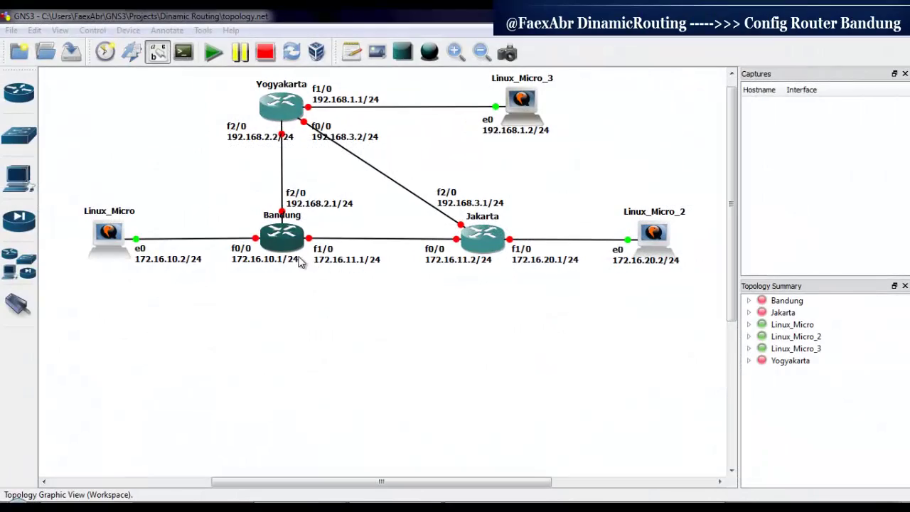
Start the Bandung router and open its console.
right_click(279, 244)
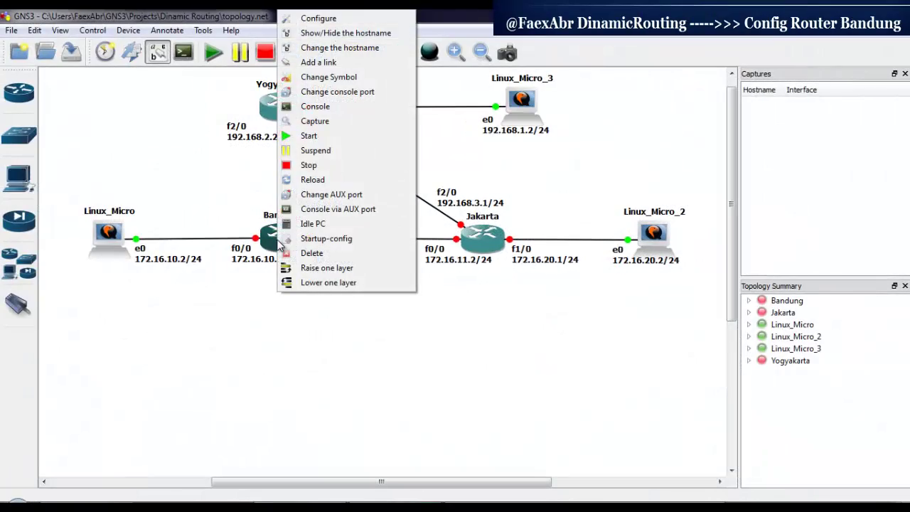
click(341, 137)
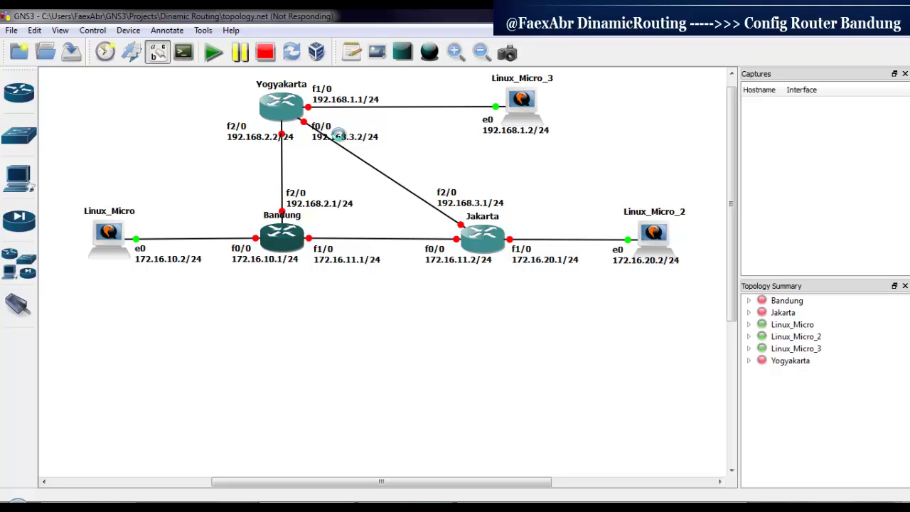
right_click(288, 245)
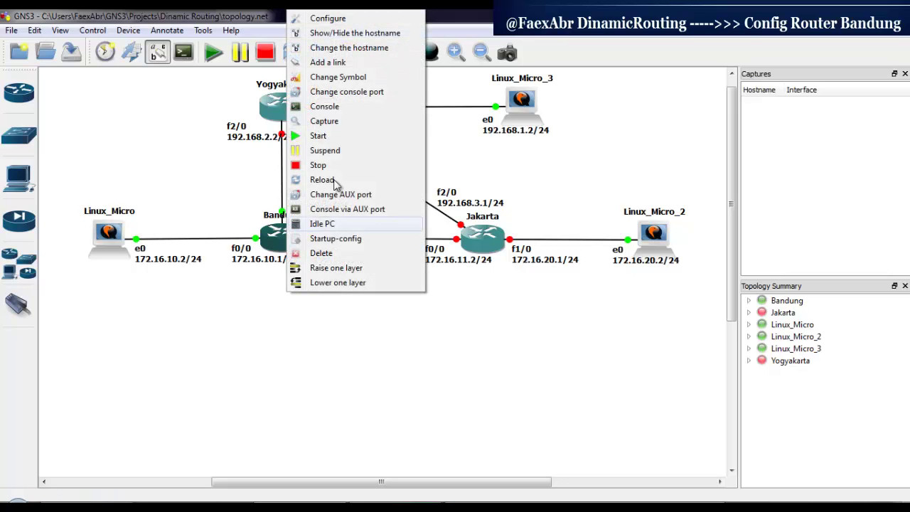
click(343, 106)
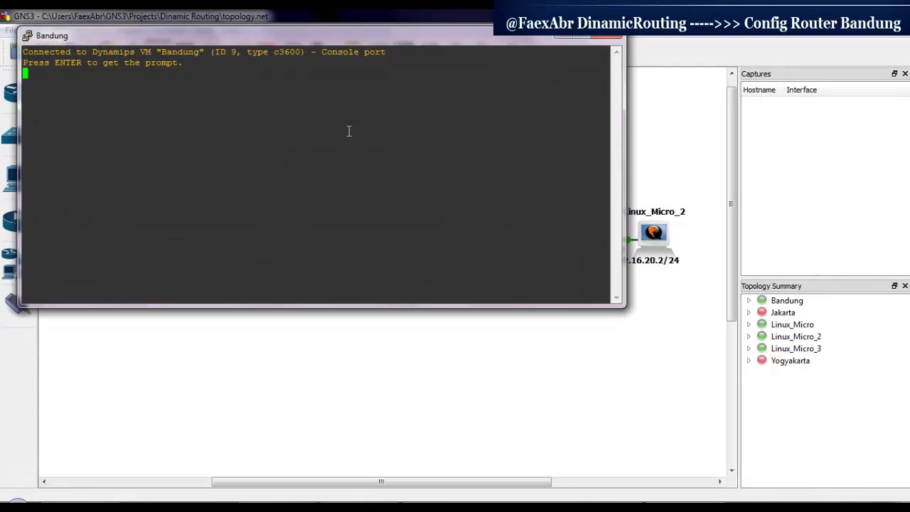
Place the Bandung console window below the topology, narrow it and bring up a fresh prompt.
drag(333, 33, 342, 277)
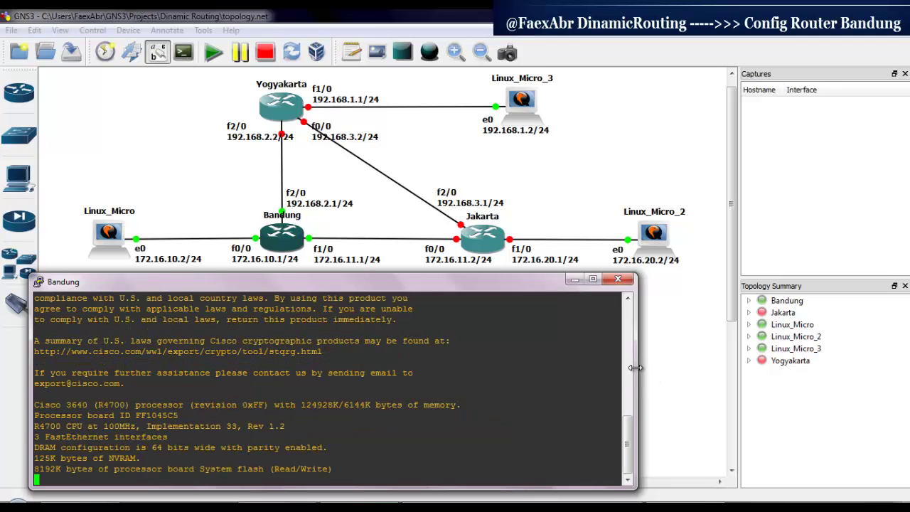
drag(635, 368, 505, 367)
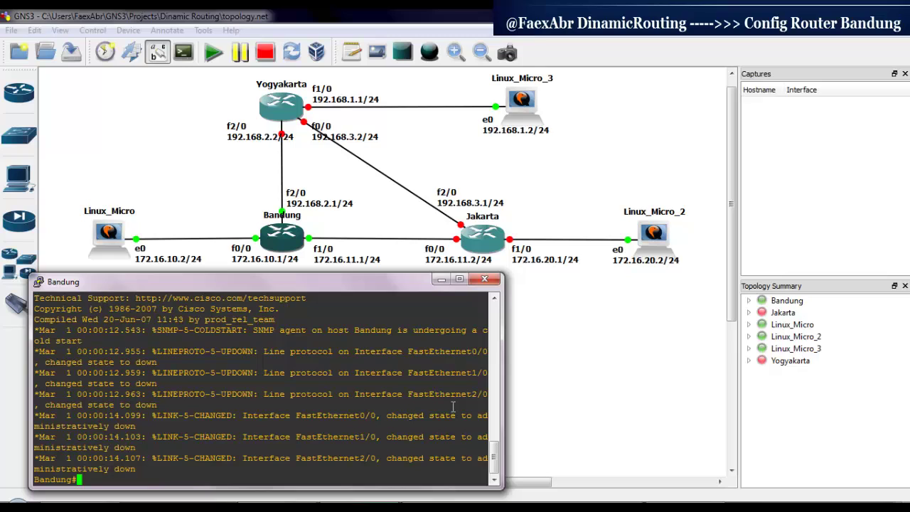
key(Return)
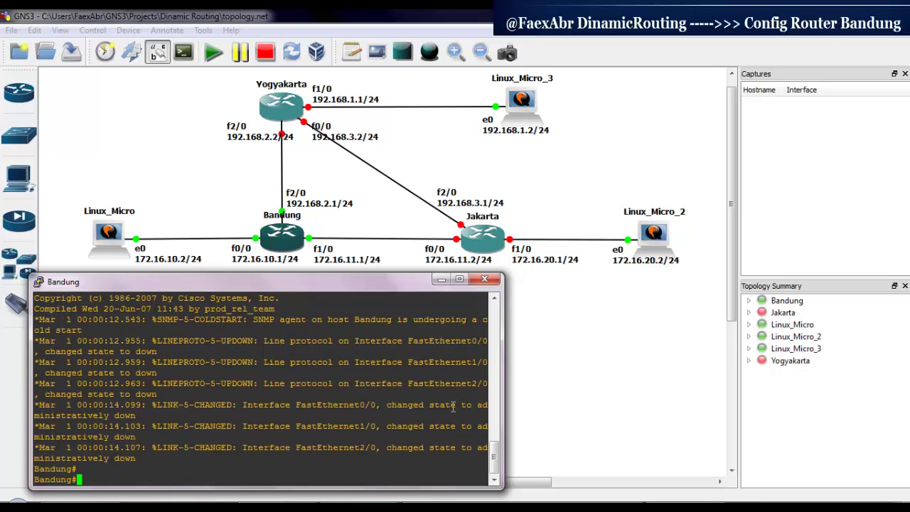
Enter global configuration mode on Bandung and assign 172.16.10.1 with mask 255.255.255.0 to FastEthernet 0/0.
text(conf t)
key(Return)
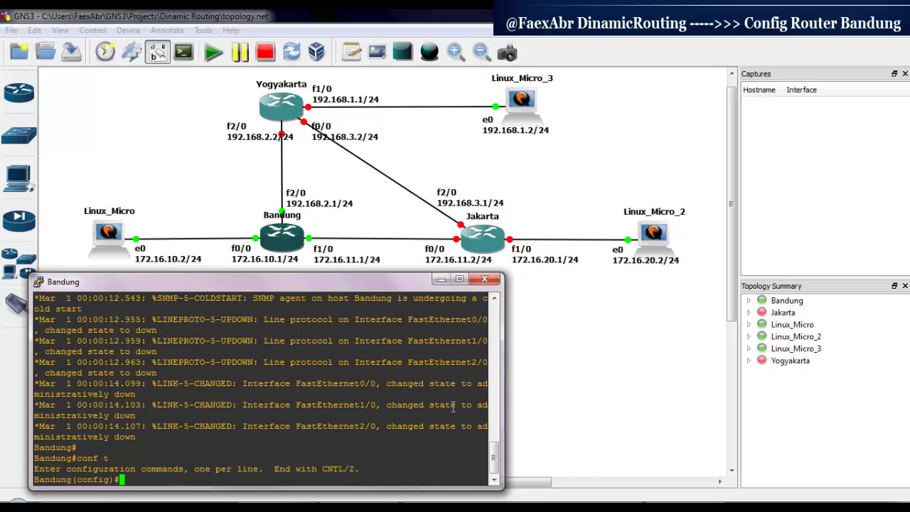
text(int)
key(Tab)
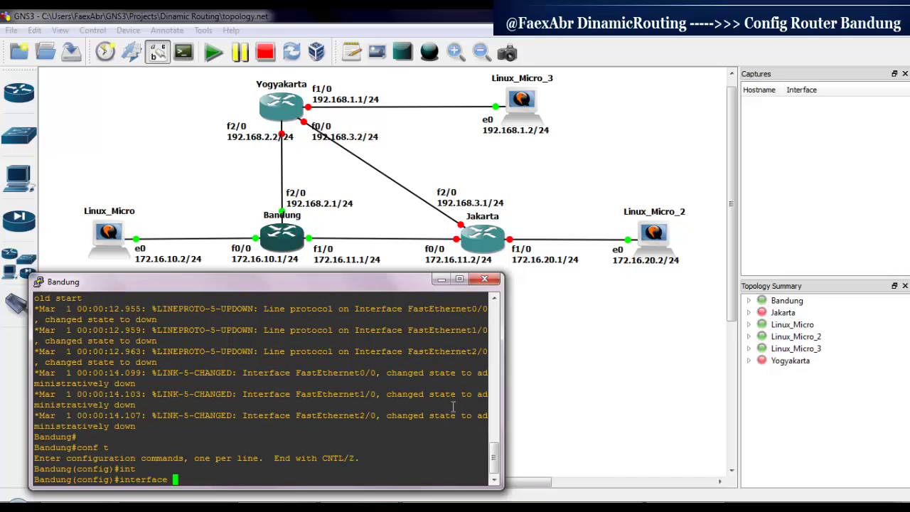
text(fas)
key(Tab)
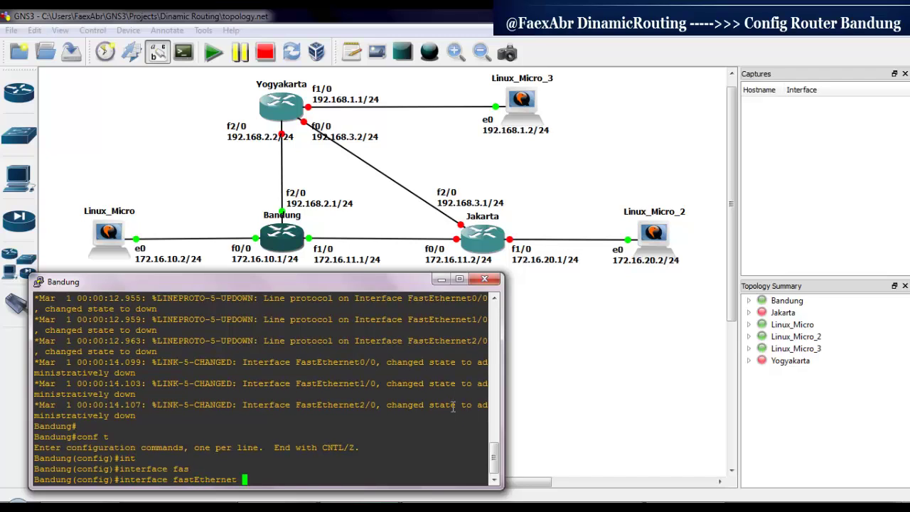
text(0/0)
key(Return)
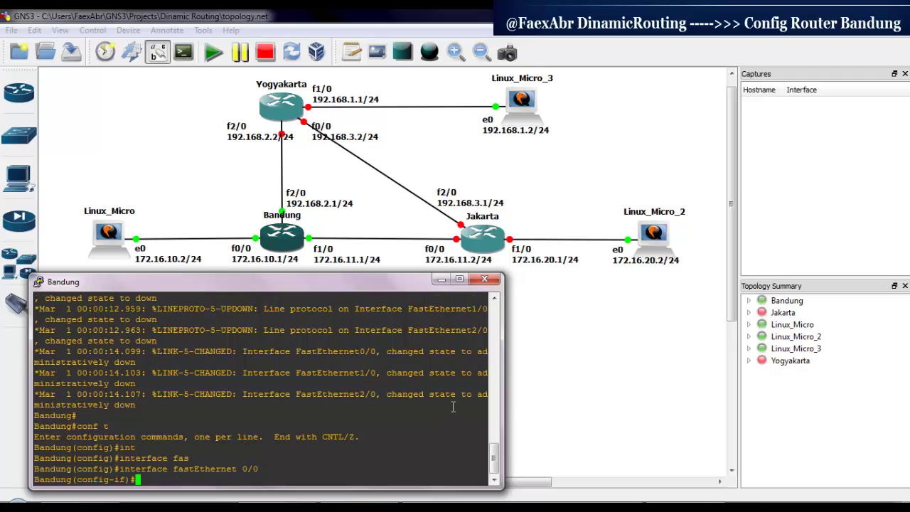
text(ip add)
key(Tab)
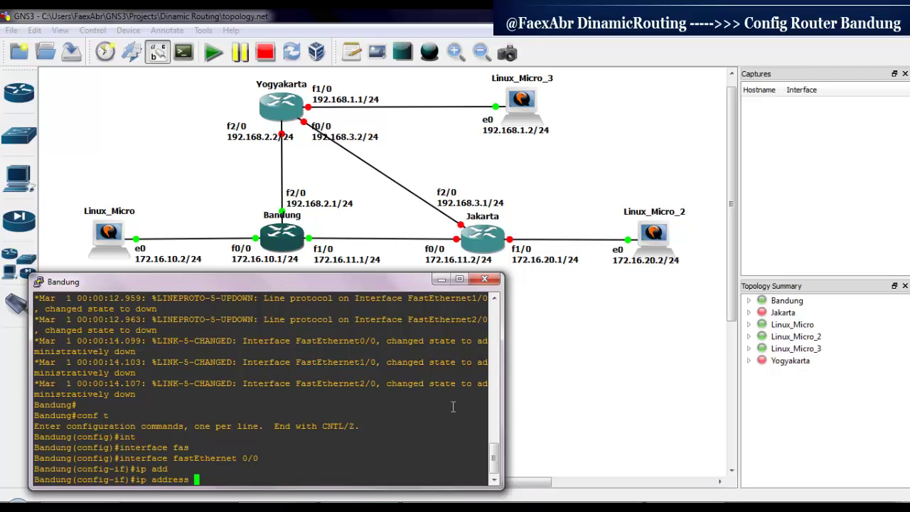
text(172.16)
text(.10.1 255.255.255.0)
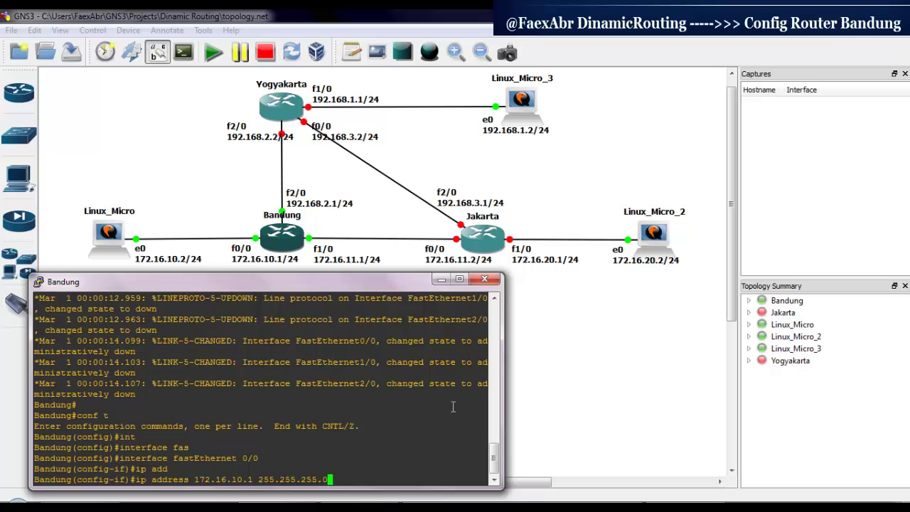
key(Return)
Enable Bandung's FastEthernet 0/0 with no shutdown and return to global configuration mode.
text(no shut)
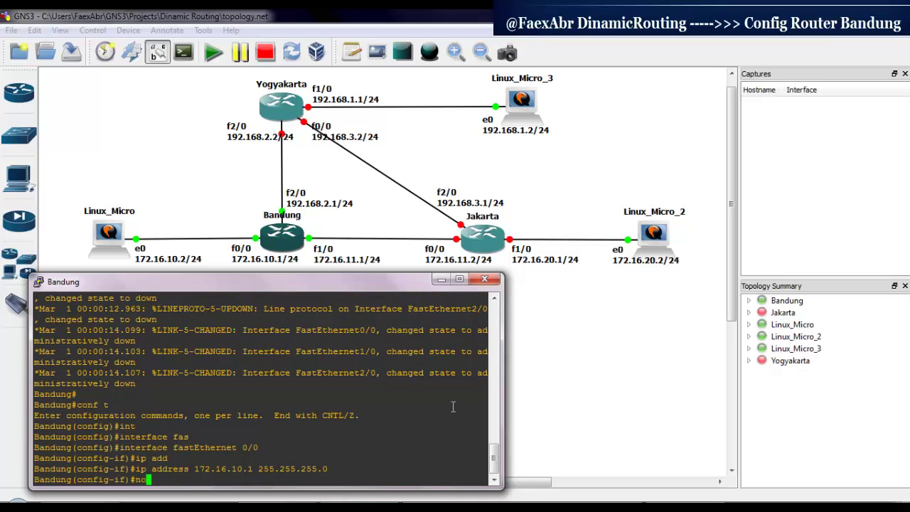
key(Tab)
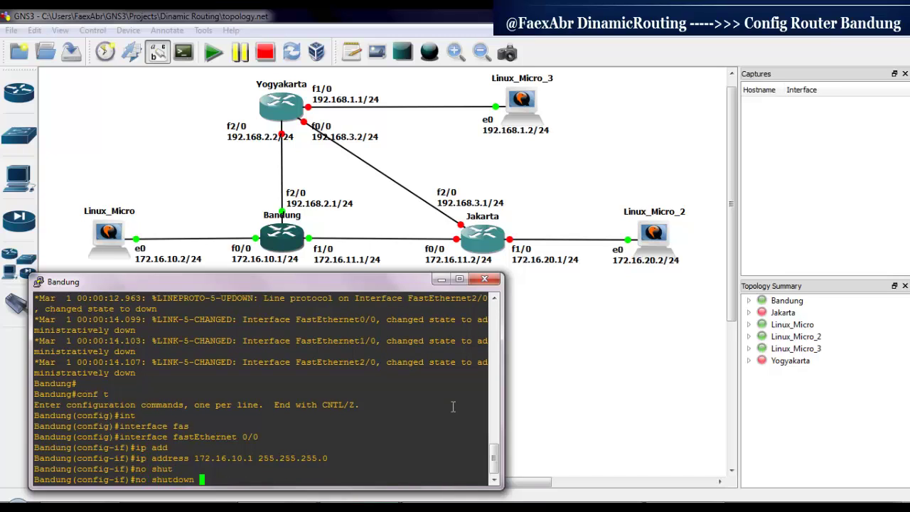
key(Return)
text(exit)
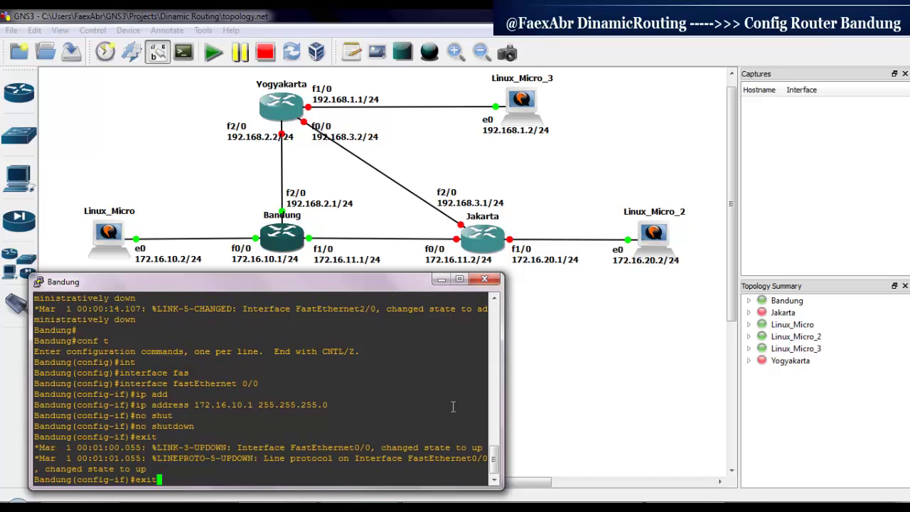
key(Return)
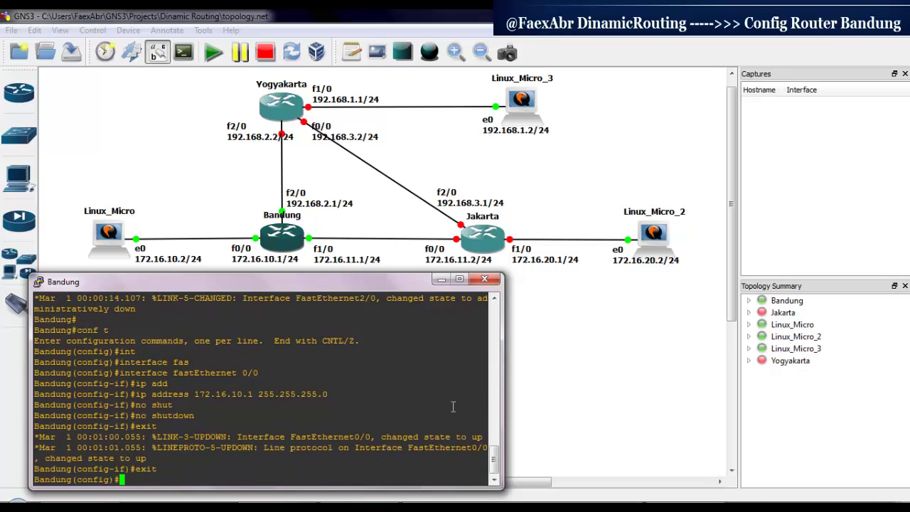
Assign IP address 172.16.11.1 with mask 255.255.255.0 to Bandung's FastEthernet 1/0 interface.
text(int)
key(Tab)
text(fas)
key(Tab)
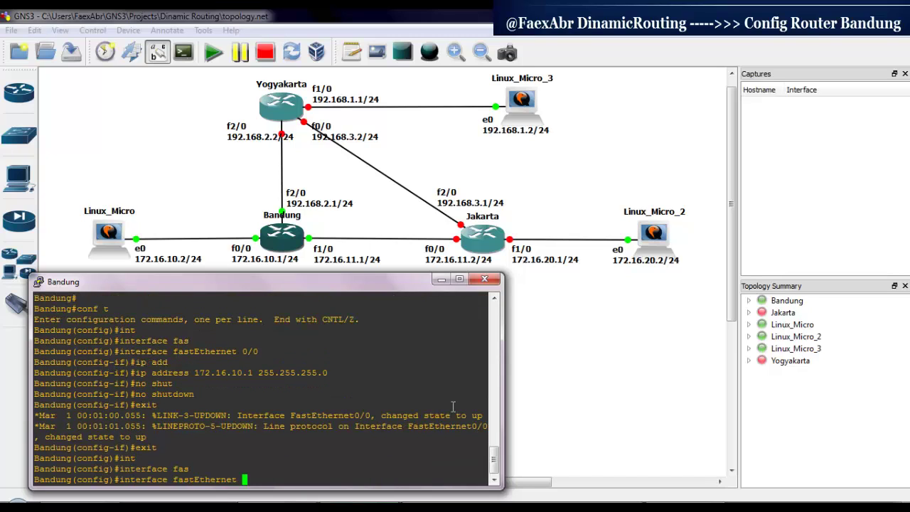
text(1/0)
key(Return)
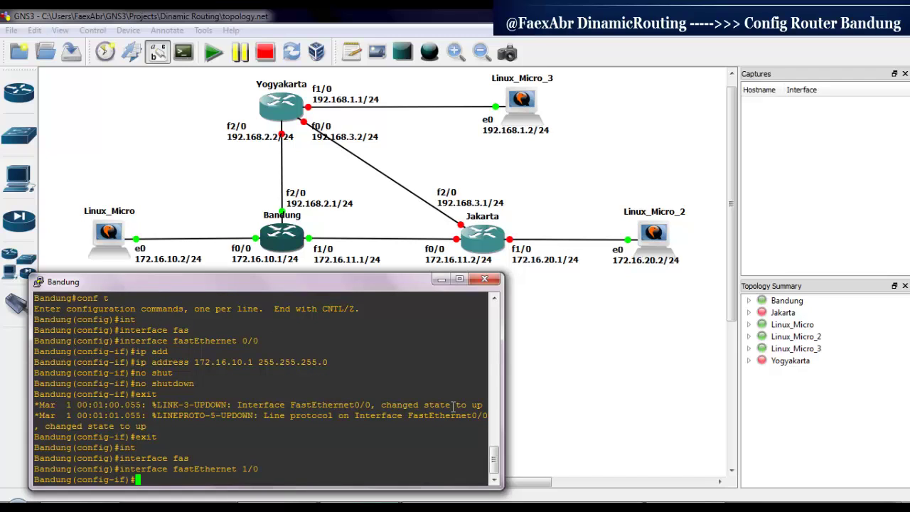
text(ip aad)
key(BackSpace)
key(BackSpace)
text(dd)
key(Tab)
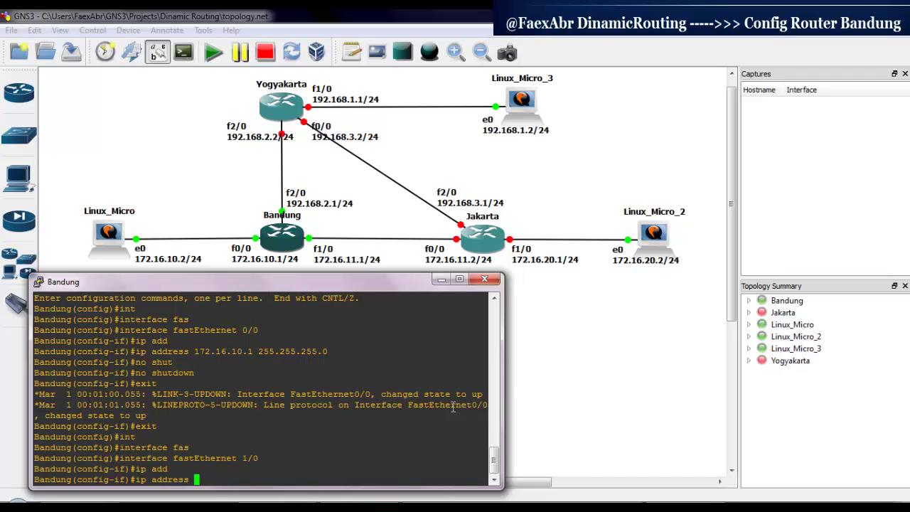
text(172.16.11.1 255.255.255.0)
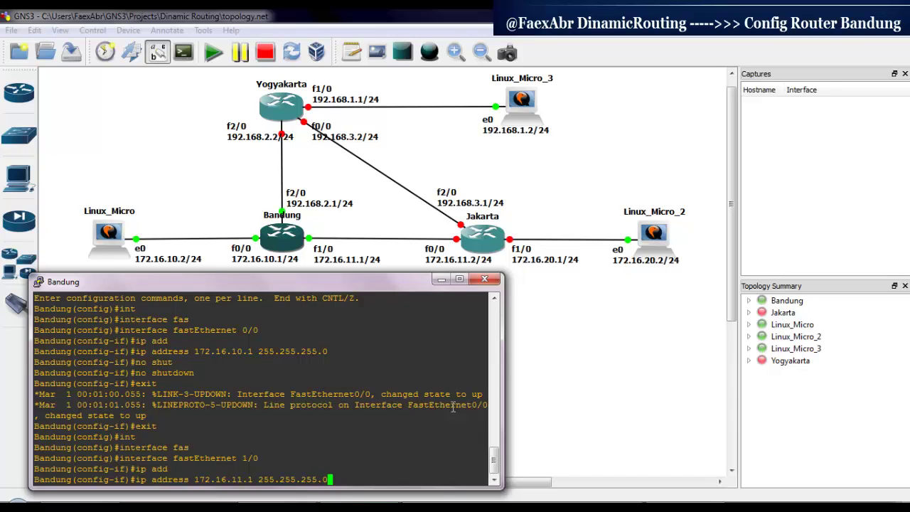
key(Return)
Enable Bandung's FastEthernet 1/0 with no shutdown and return to global configuration mode.
text(no s)
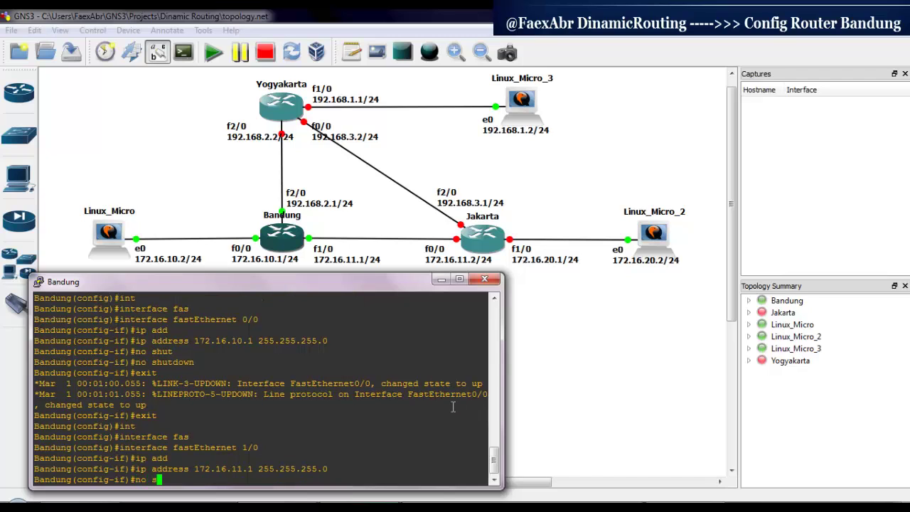
text(h)
key(Tab)
key(Return)
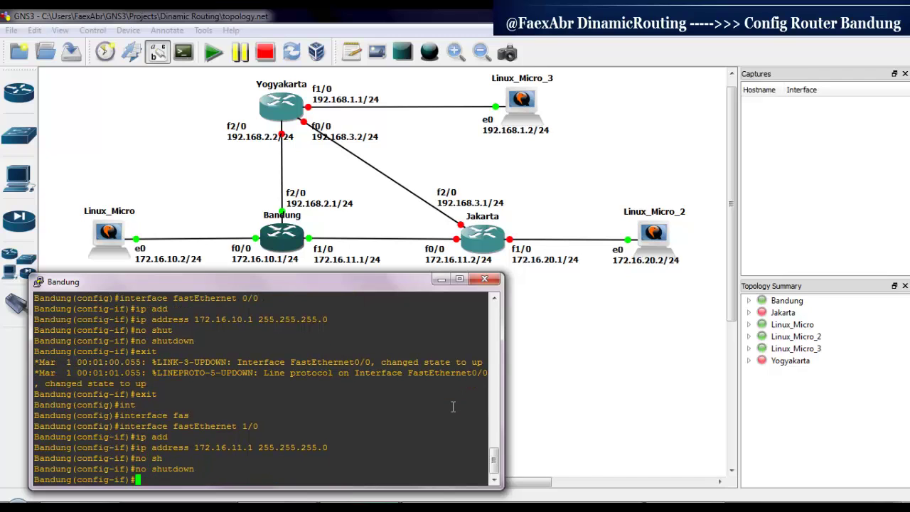
text(exit)
key(Return)
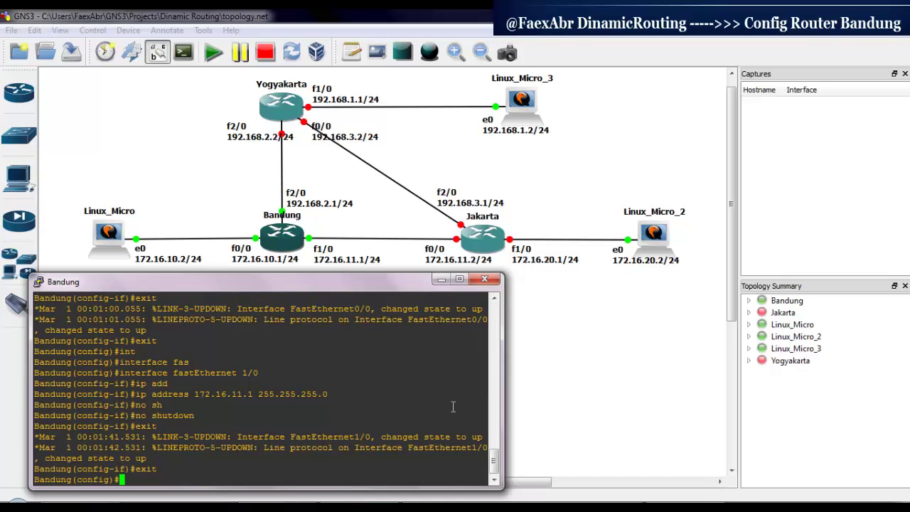
Assign IP address 192.168.2.1 with mask 255.255.255.0 to Bandung's FastEthernet 2/0 interface.
text(int)
key(Tab)
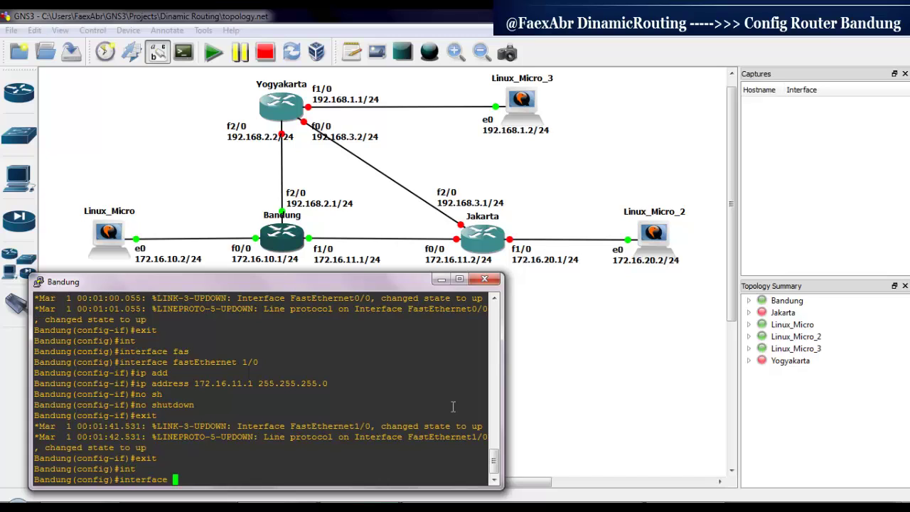
text(fas)
key(Tab)
text(2/0)
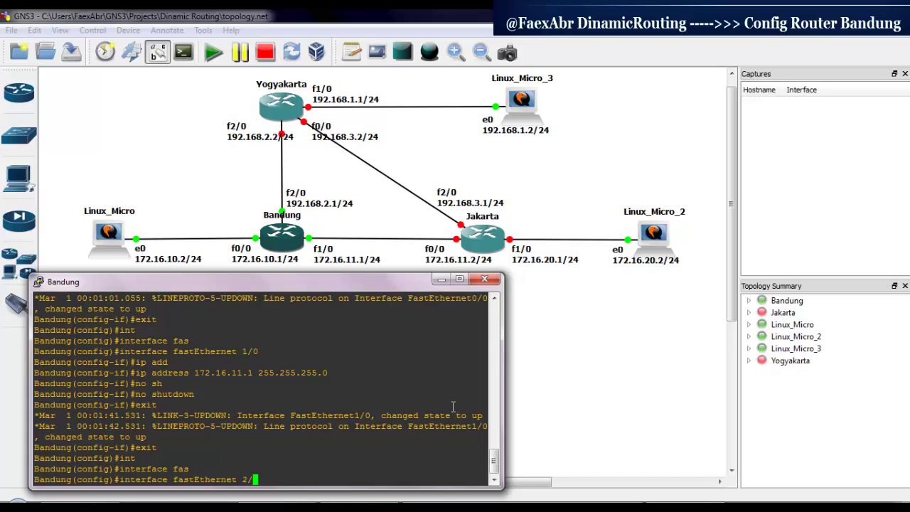
key(Return)
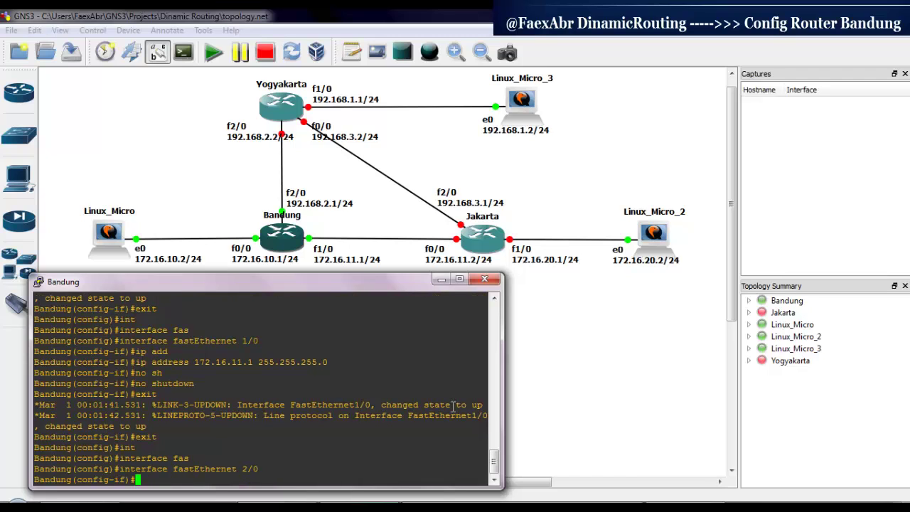
text(ip add)
key(Tab)
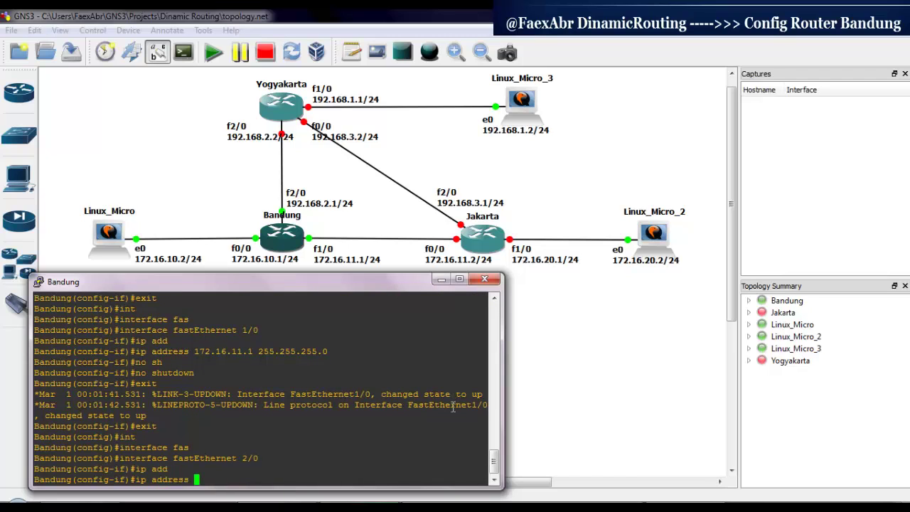
text(192.168.2.1 255.255.255.0)
key(Return)
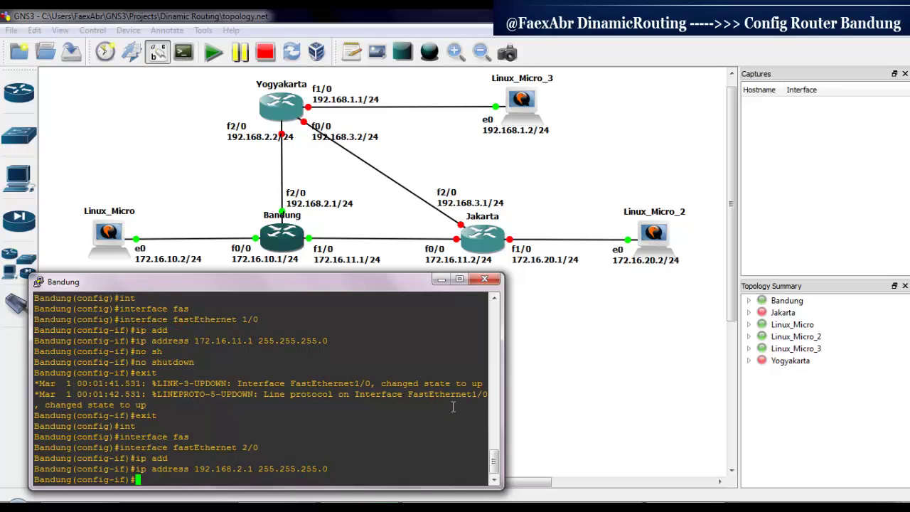
Enable Bandung's FastEthernet 2/0 interface with no shutdown.
text(no shu)
key(Tab)
key(Return)
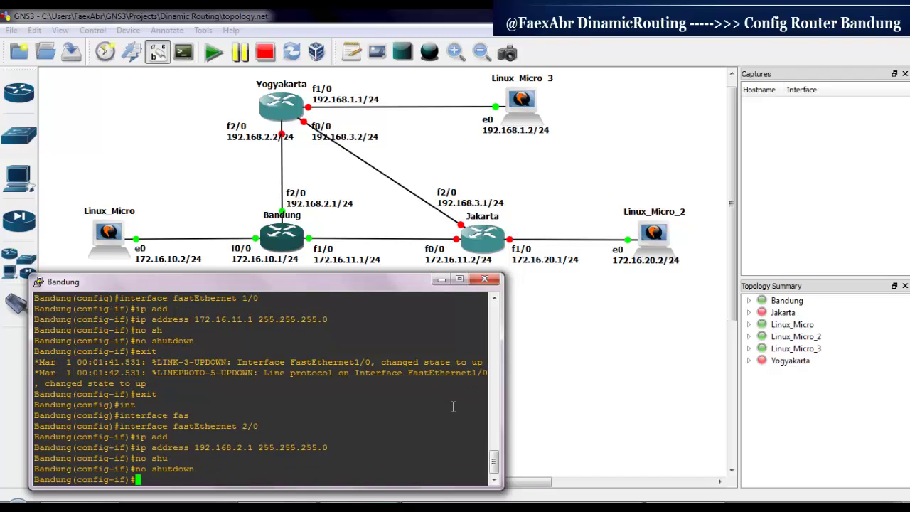
Leave interface configuration mode on the Bandung router.
text(exit)
key(Return)
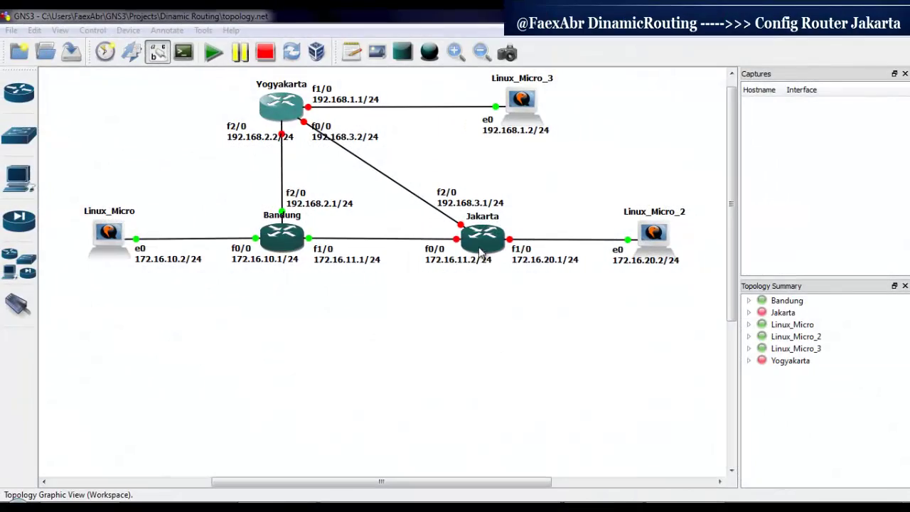
Start the Jakarta router in the topology.
right_click(481, 253)
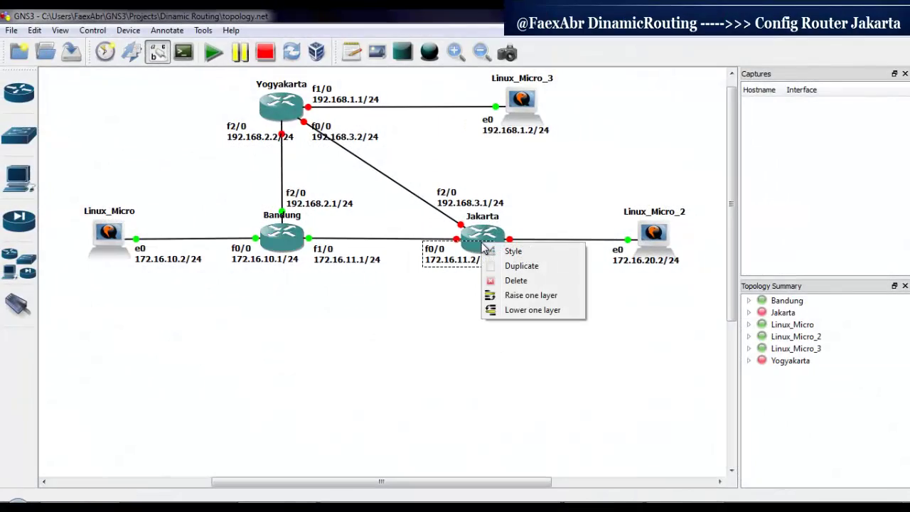
click(471, 286)
right_click(496, 240)
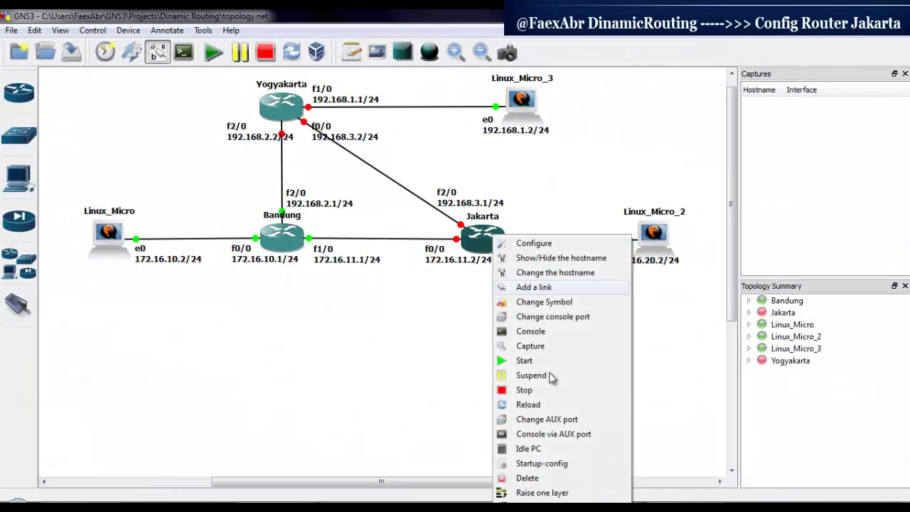
click(526, 361)
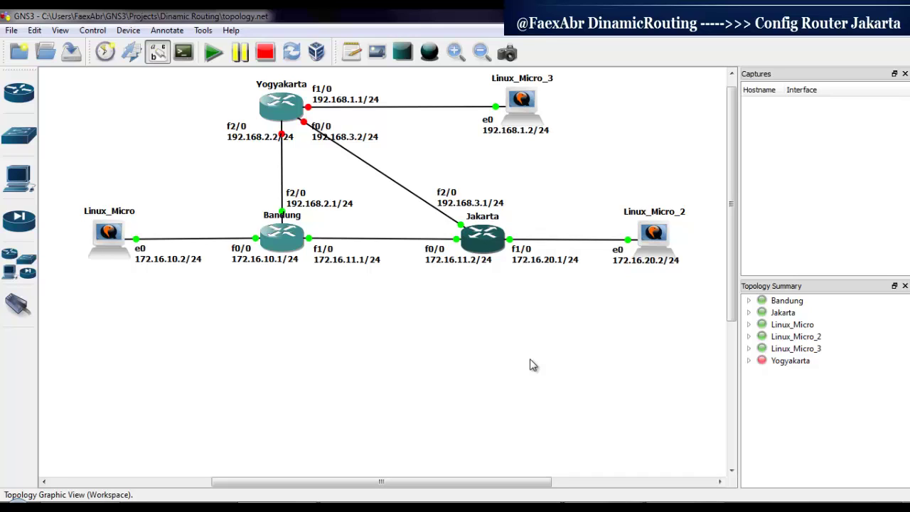
Open Jakarta's console, shrink its window, place it below the topology diagram and bring up the router prompt.
right_click(487, 243)
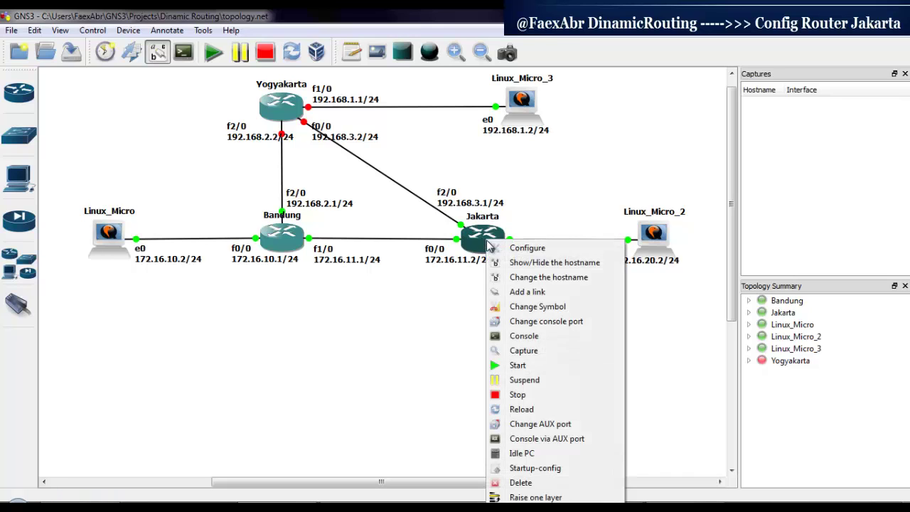
click(508, 338)
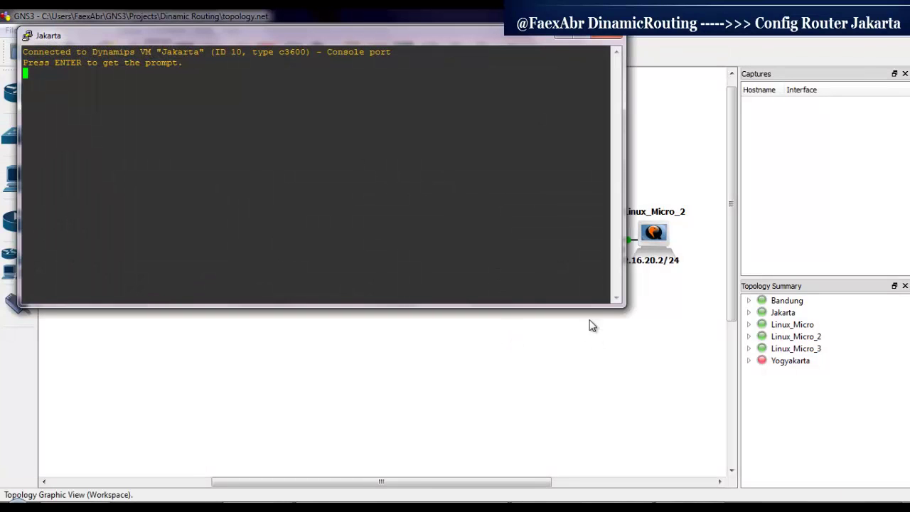
drag(626, 306, 503, 274)
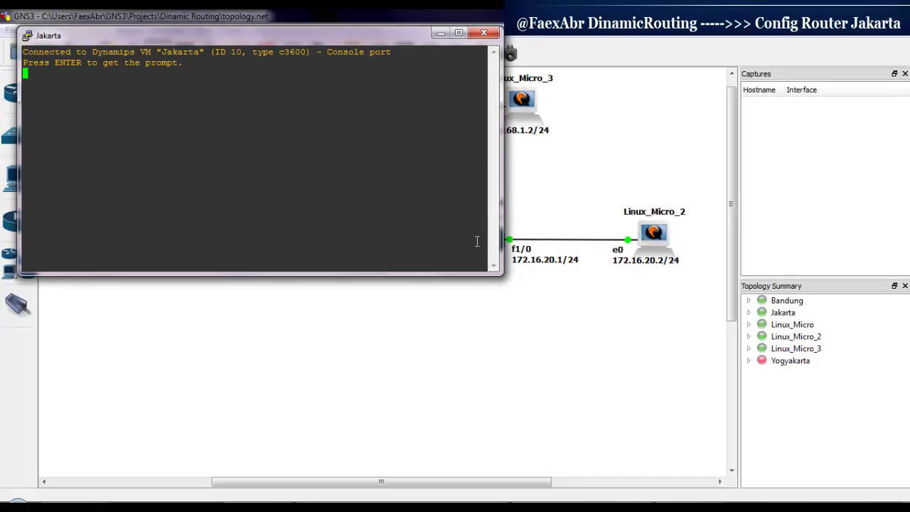
drag(409, 35, 584, 283)
key(Return)
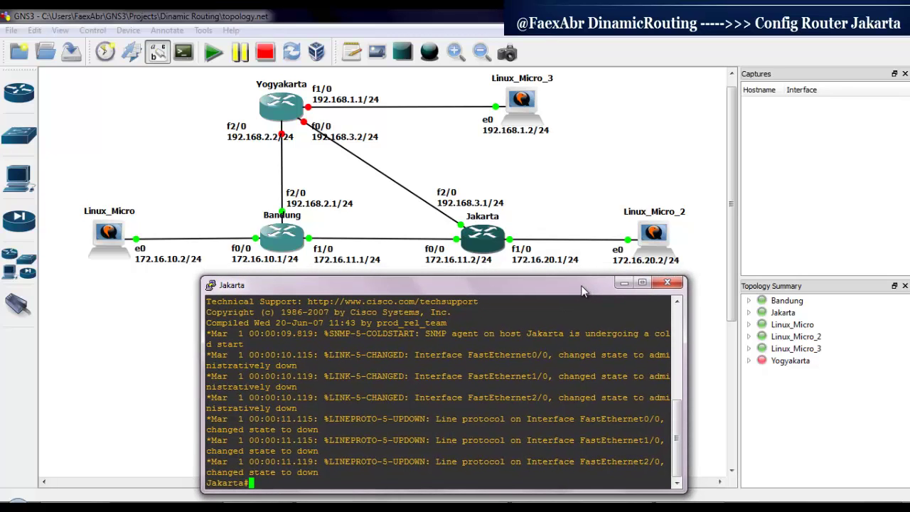
Enter global configuration mode on Jakarta with conf t.
key(Return)
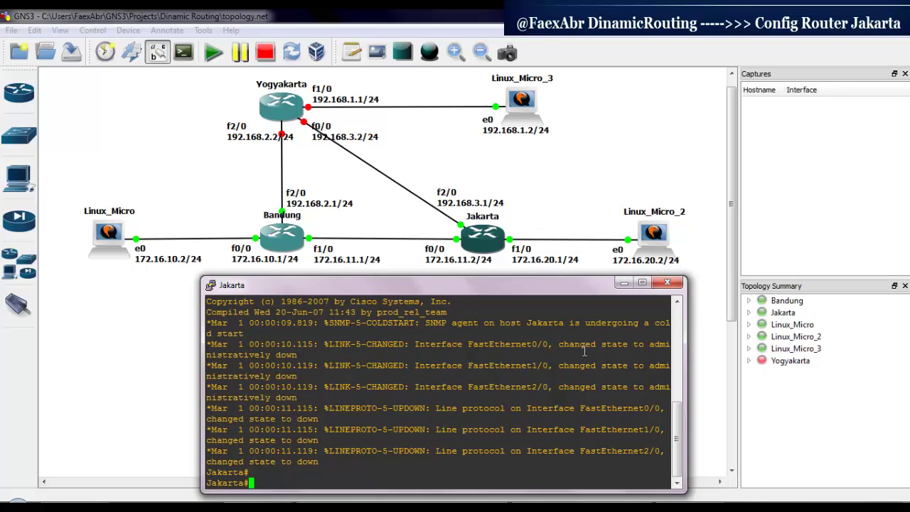
text(conf t)
key(Return)
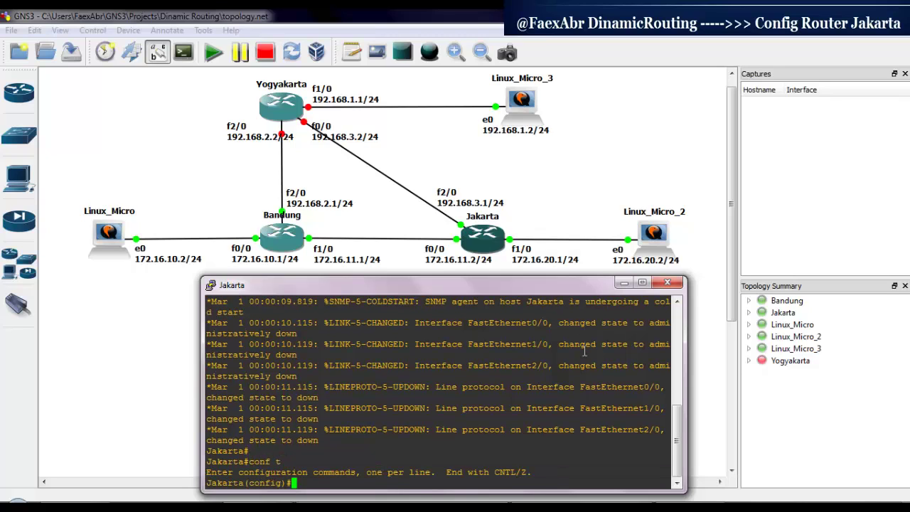
Assign IP address 172.16.11.2 with mask 255.255.255.0 to Jakarta's FastEthernet 0/0 interface.
text(inte)
key(Tab)
text(fa)
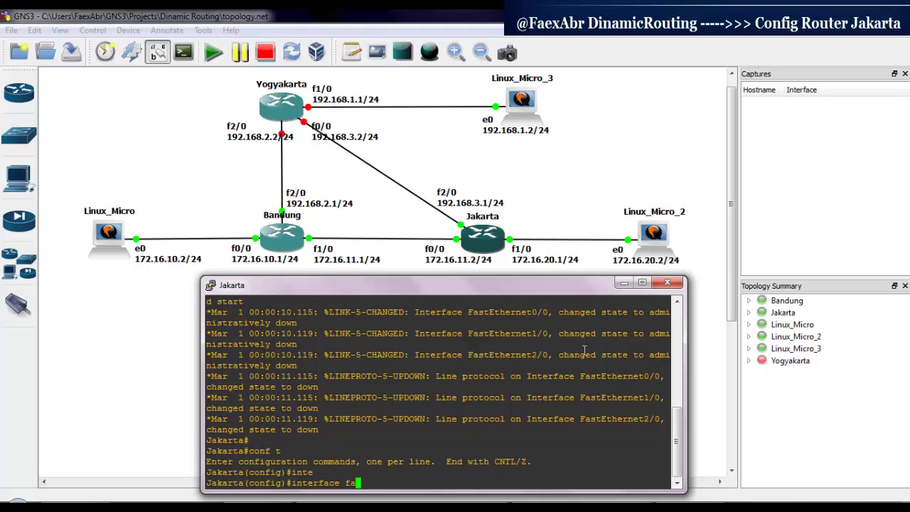
text(s)
key(Tab)
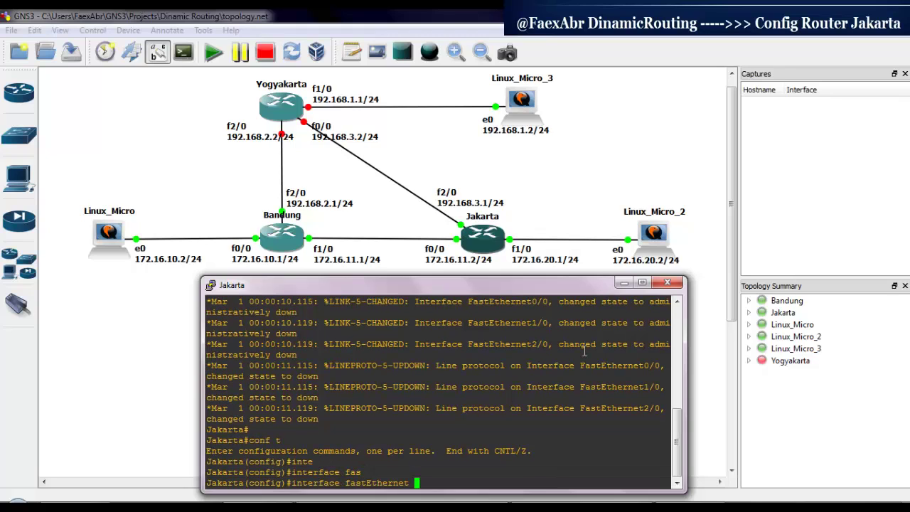
text(0/0)
key(Return)
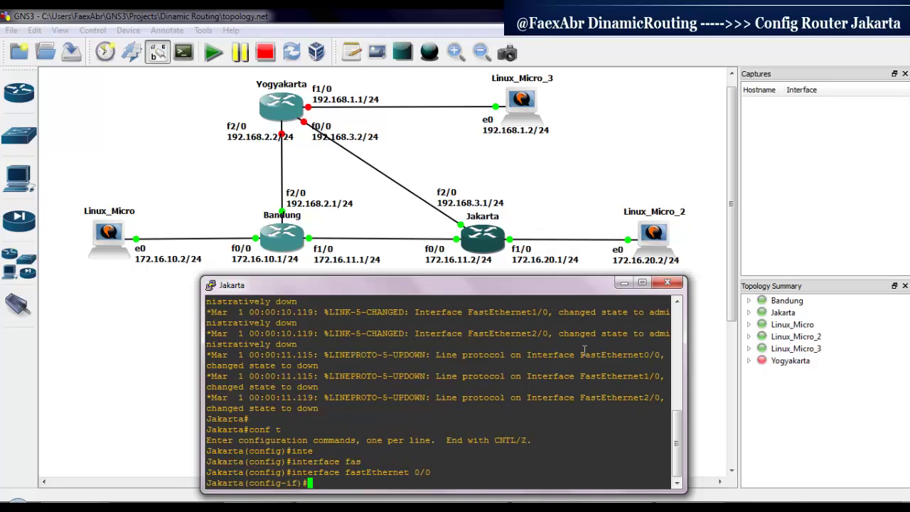
text(ip add)
key(Tab)
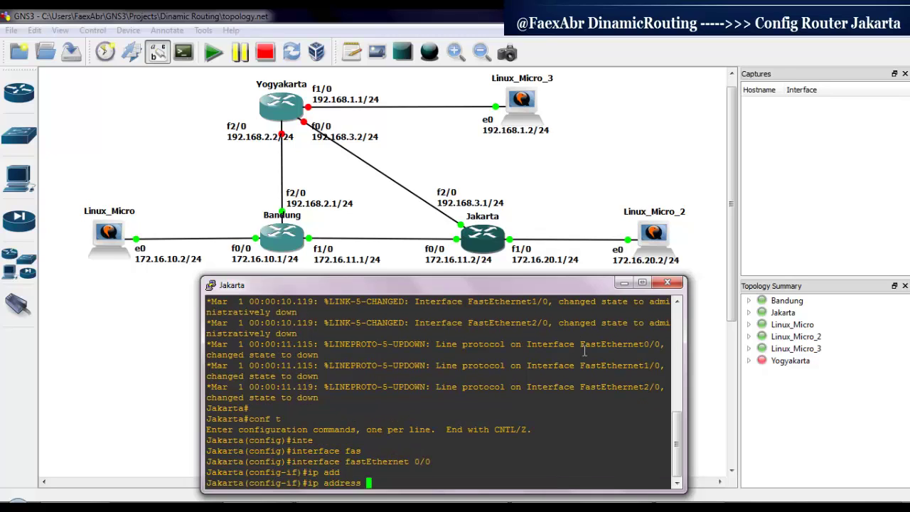
text(172.16.11.2 255.255.255.0)
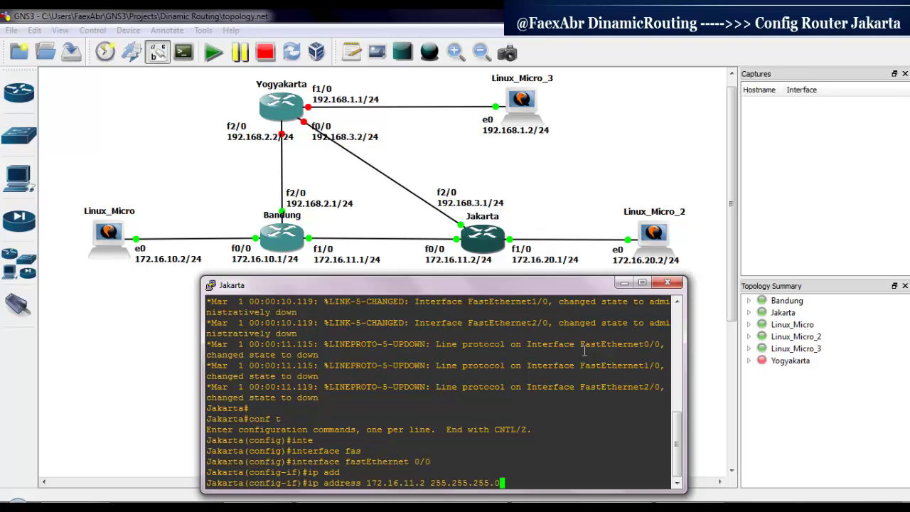
key(Return)
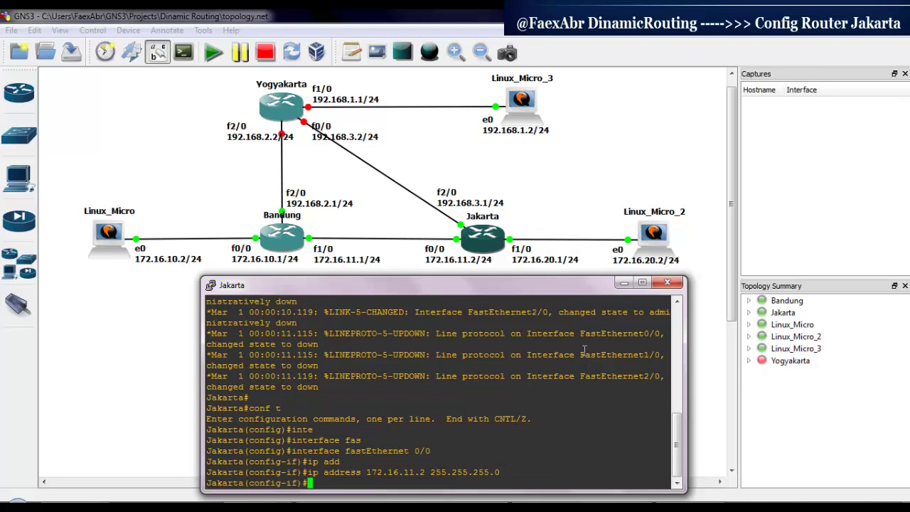
Enable Jakarta's FastEthernet 0/0 with no shutdown and return to global configuration mode.
text(no sh)
key(Tab)
key(Return)
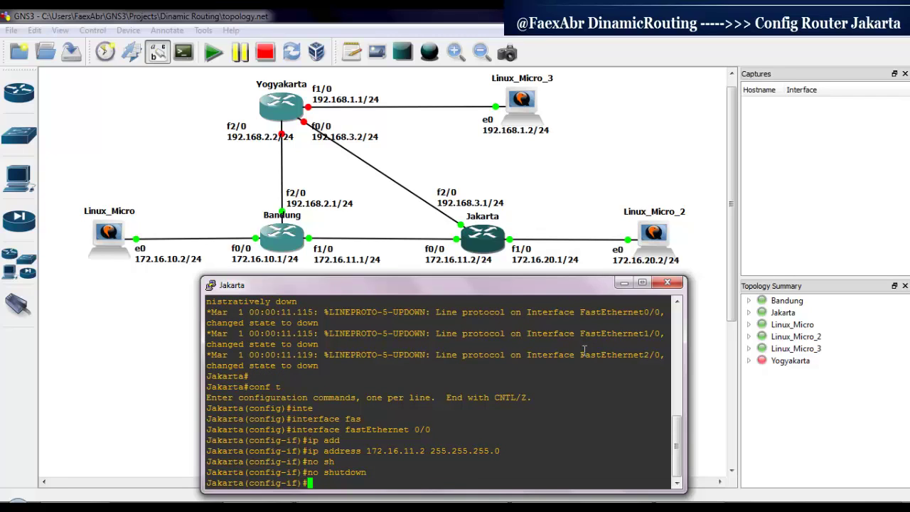
text(exit)
key(Return)
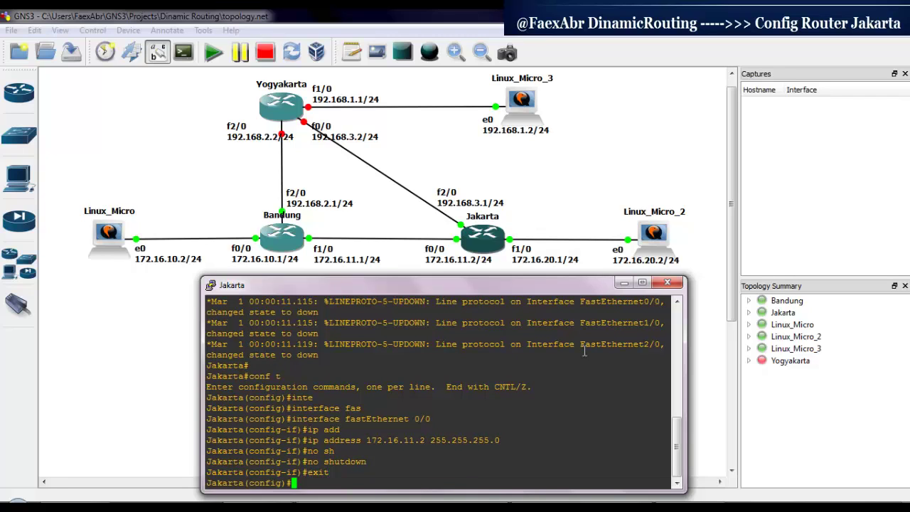
key(Return)
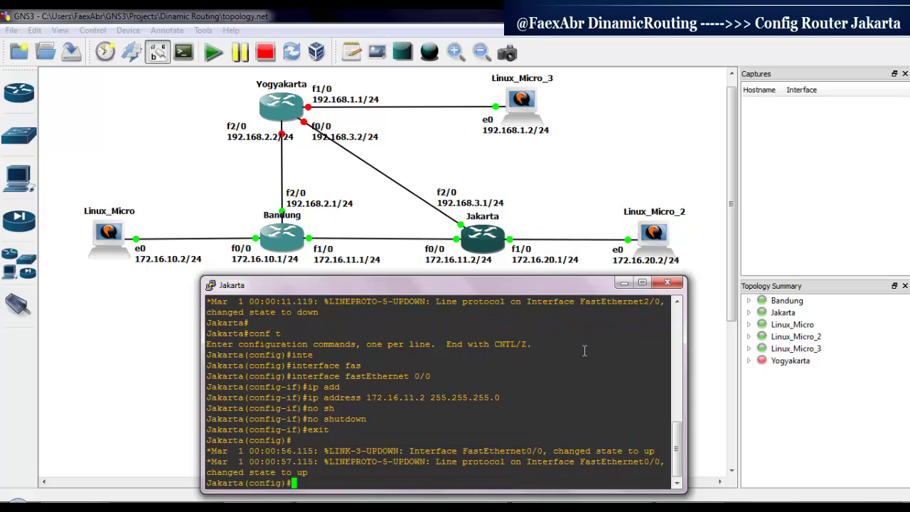
Assign IP address 172.16.20.1 with mask 255.255.255.0 to Jakarta's FastEthernet 1/0 interface.
text(in)
key(Tab)
text(fas)
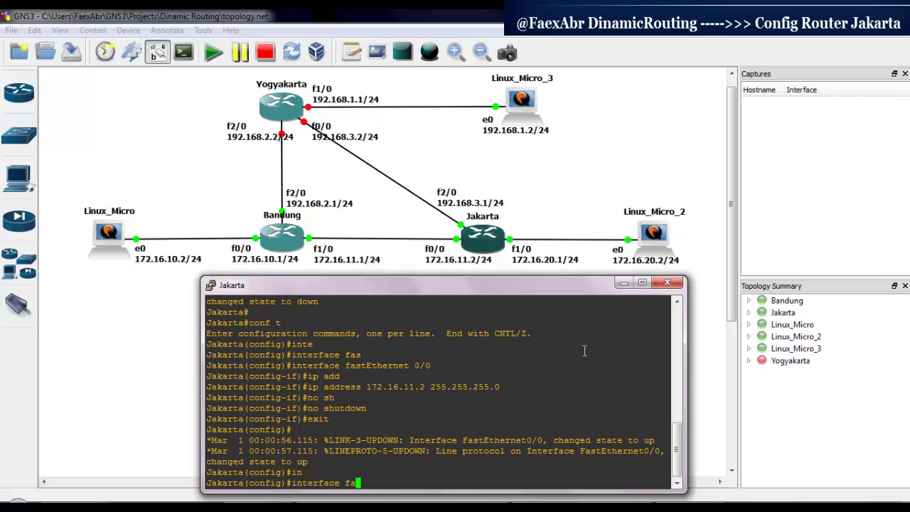
key(Tab)
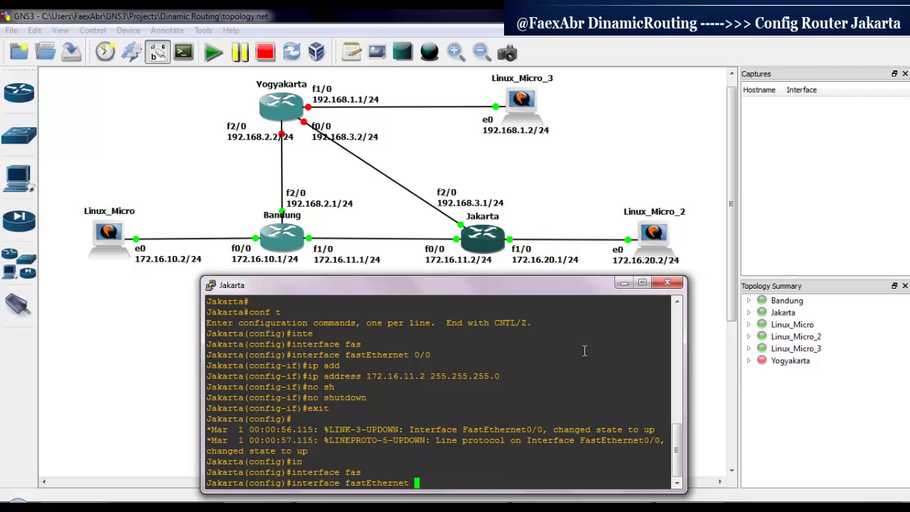
text(1/0)
key(Return)
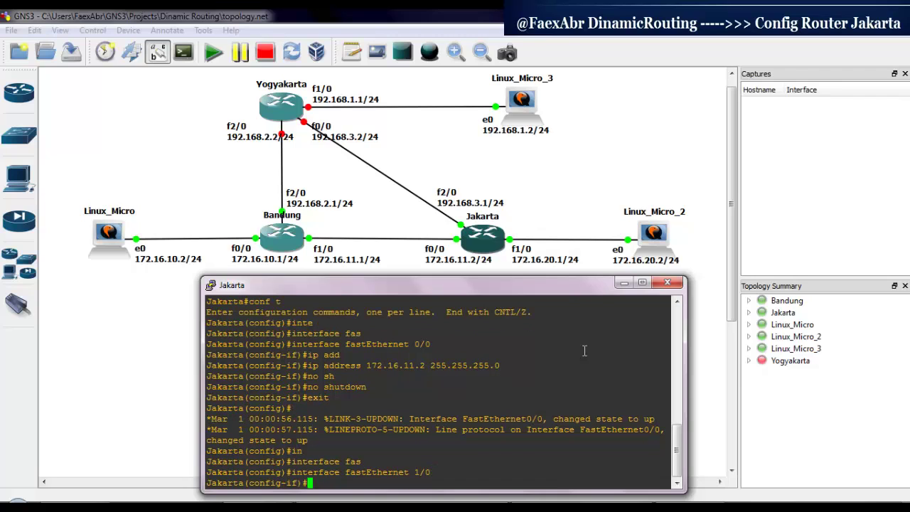
text(ip add)
key(Tab)
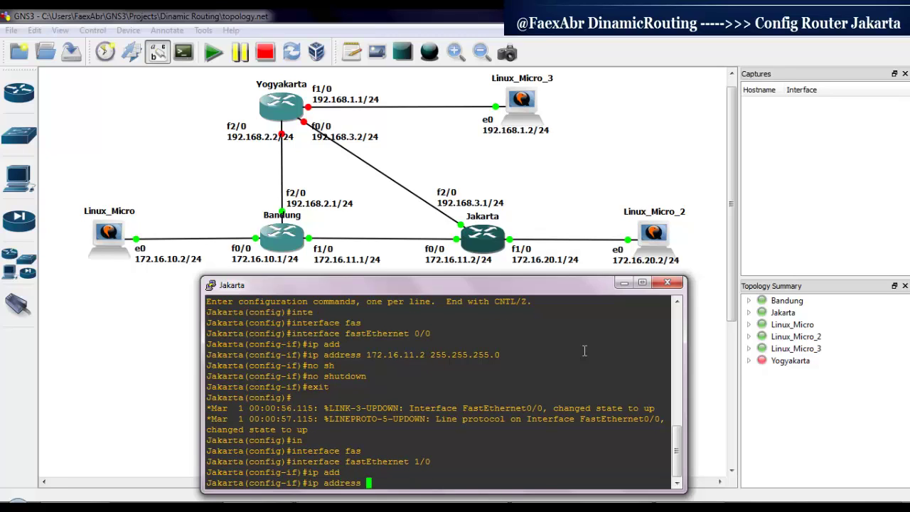
text(172.16.20.1 255.255.255)
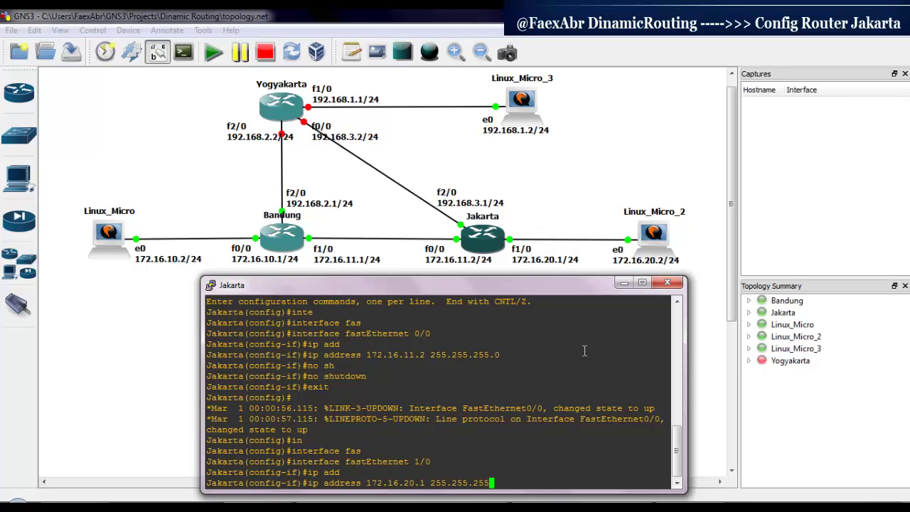
text(.0)
key(Return)
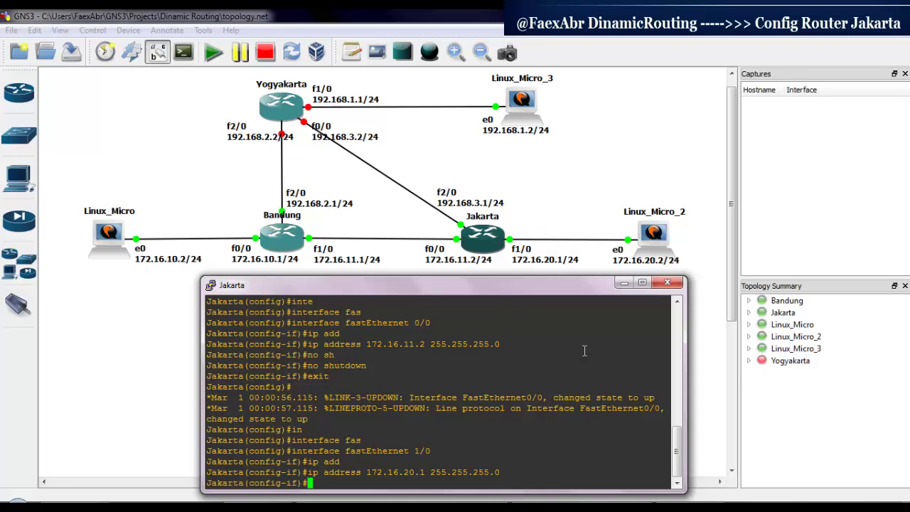
Enable Jakarta's FastEthernet 1/0 with no shutdown and return to global configuration mode.
text(no sh)
key(Tab)
key(Return)
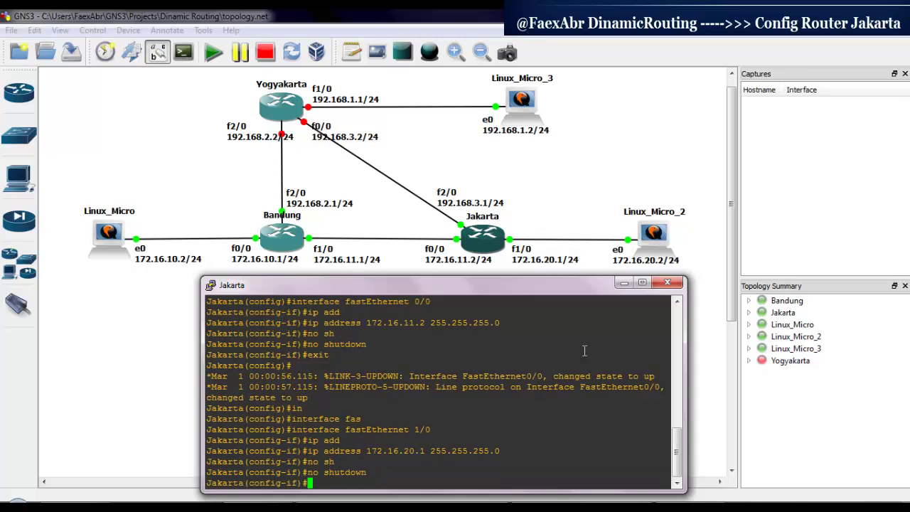
text(exit)
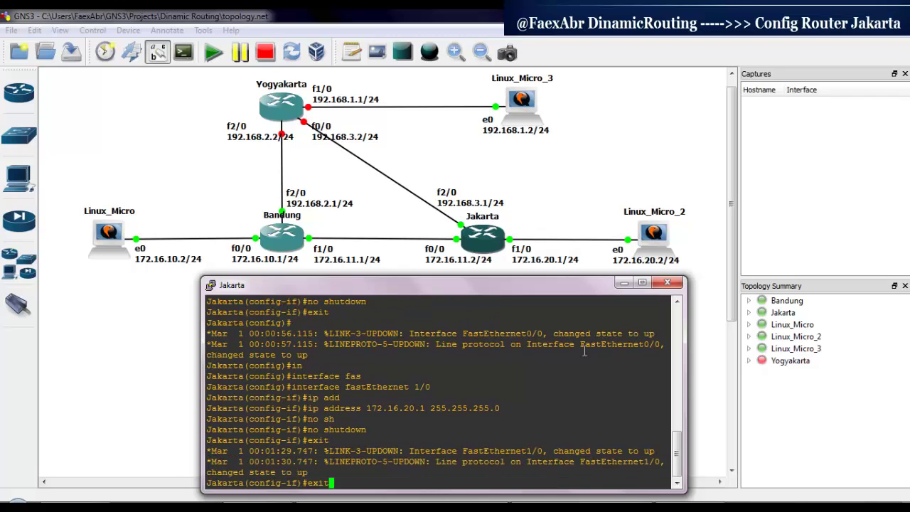
key(Return)
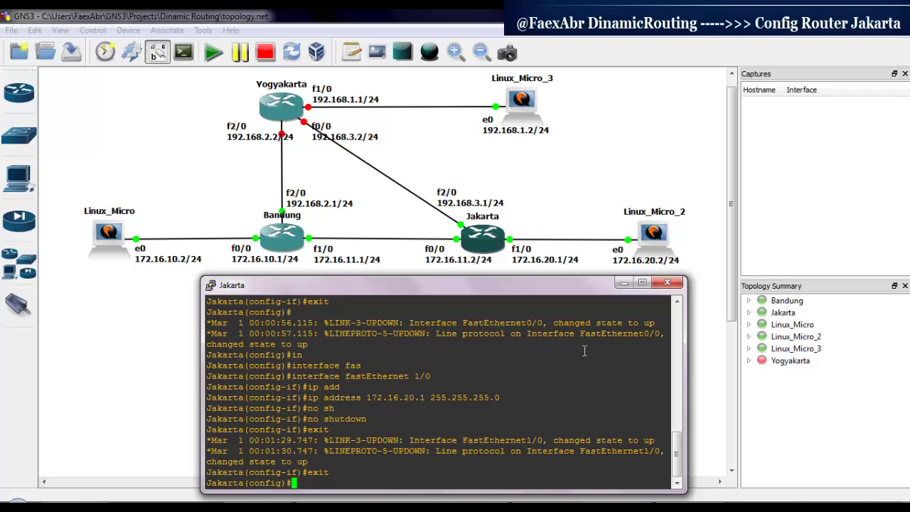
Assign IP address 192.168.3.1 with mask 255.255.255.0 to Jakarta's FastEthernet 2/0 interface.
text(in)
key(Tab)
text(fas)
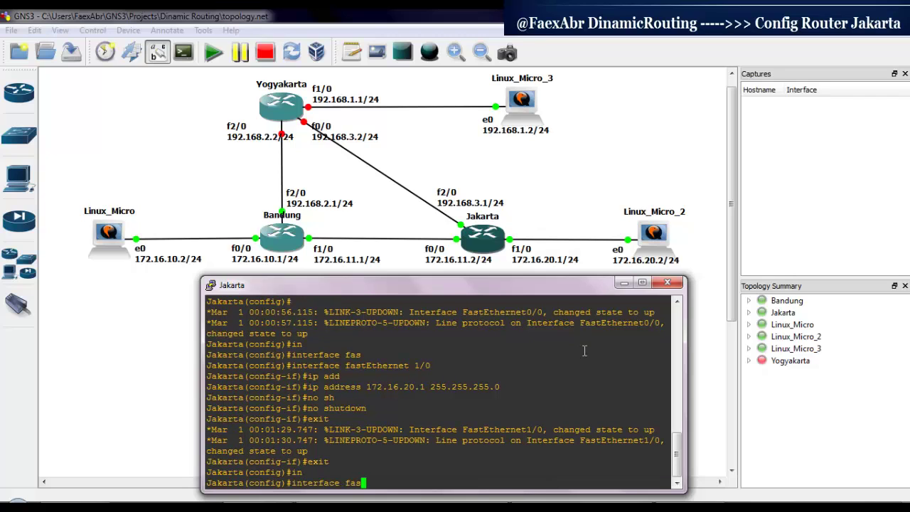
key(Tab)
text(2/0)
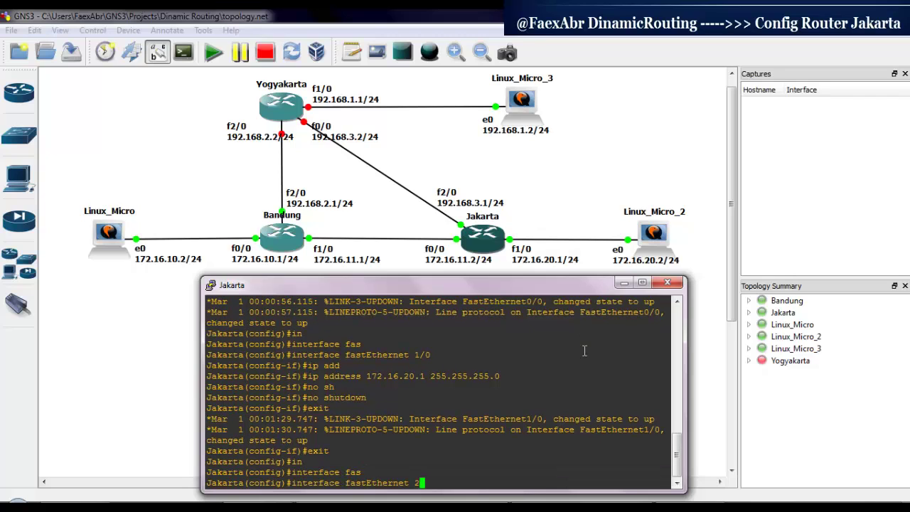
key(Return)
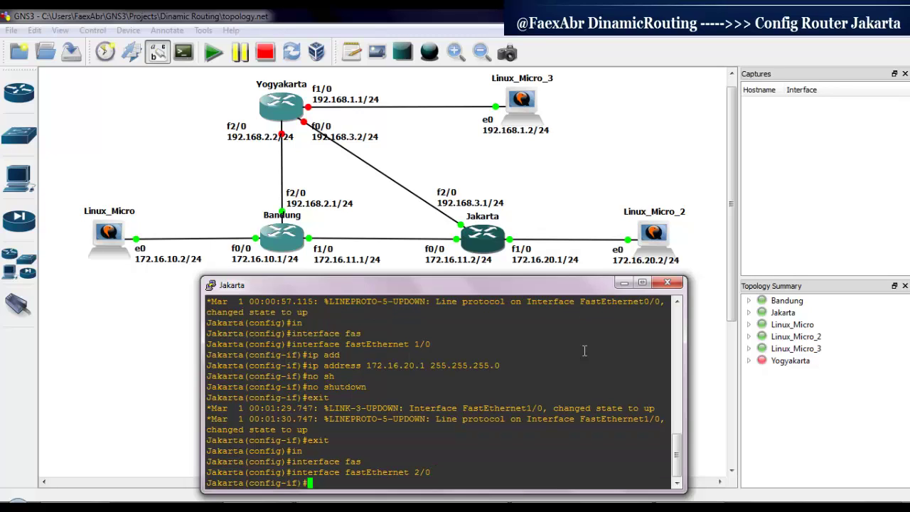
text(ip add)
key(Tab)
text(1)
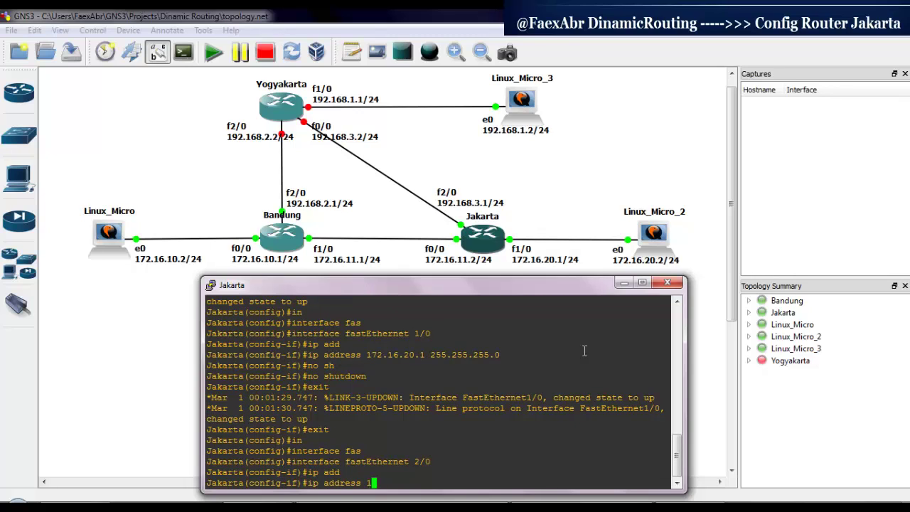
text(92.168.3.1 255.255.255)
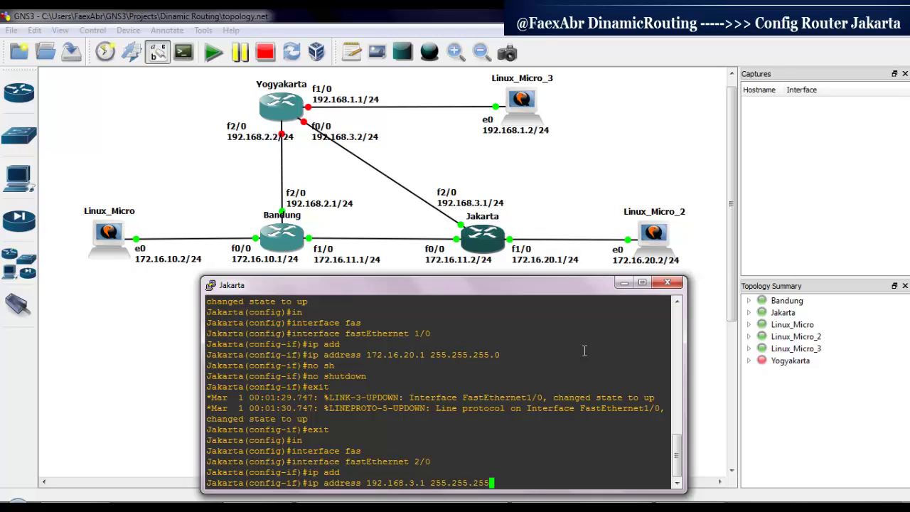
text(.0)
key(Return)
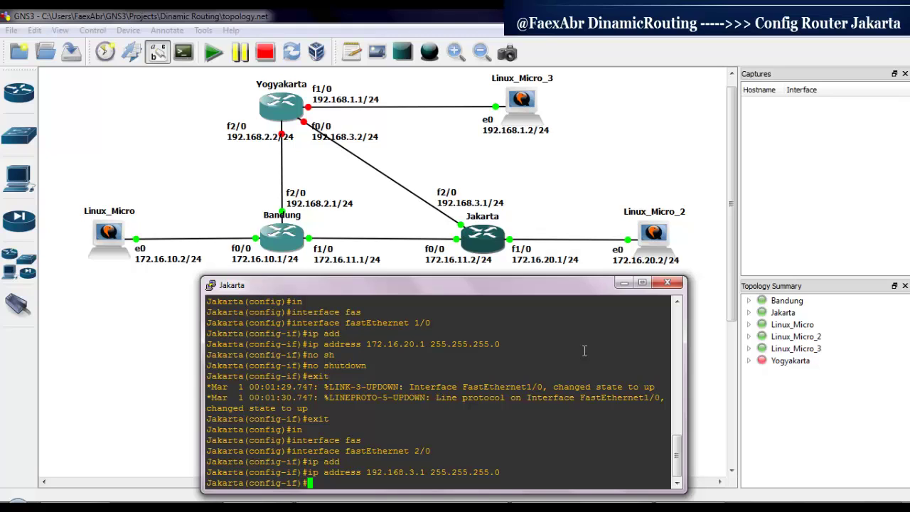
Enable Jakarta's FastEthernet 2/0 with no shutdown and return to global configuration mode.
text(no shut)
key(Tab)
key(Return)
text(exit)
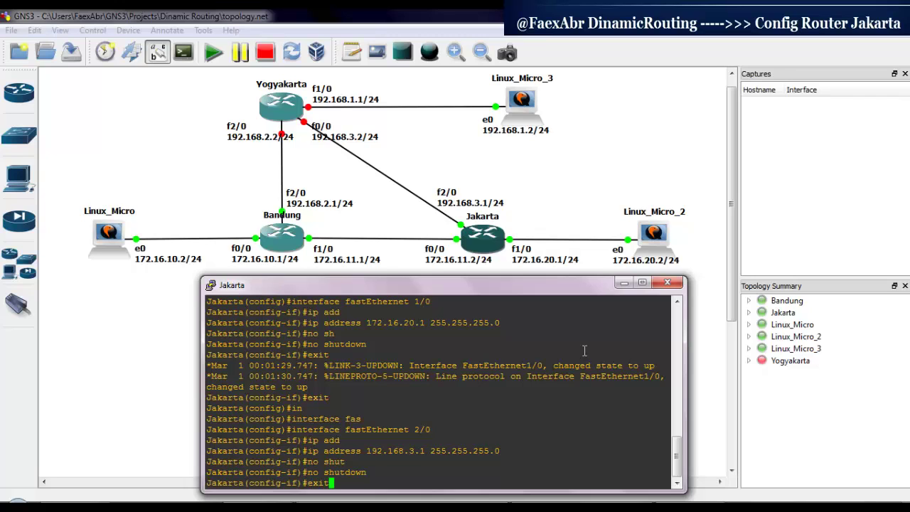
key(Return)
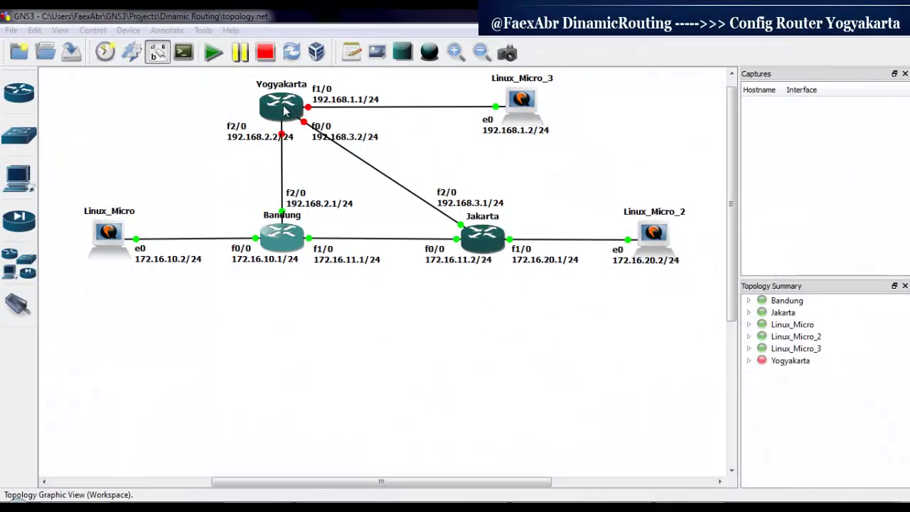
Start the Yogyakarta router and open its console, moving and shrinking the console window to keep the topology visible.
right_click(284, 109)
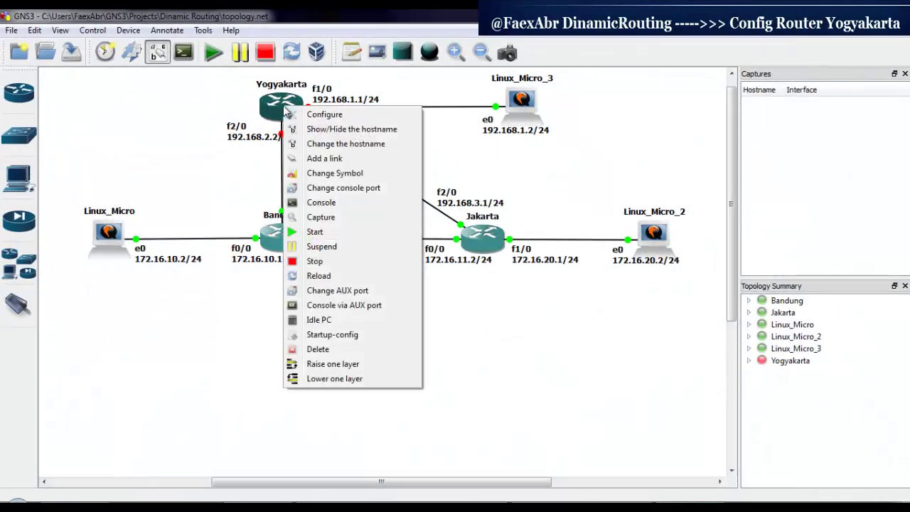
click(315, 235)
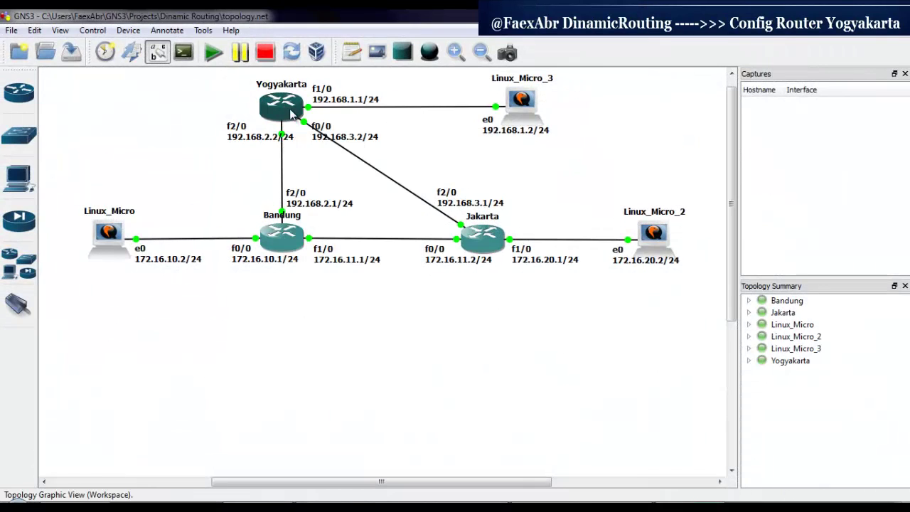
right_click(288, 104)
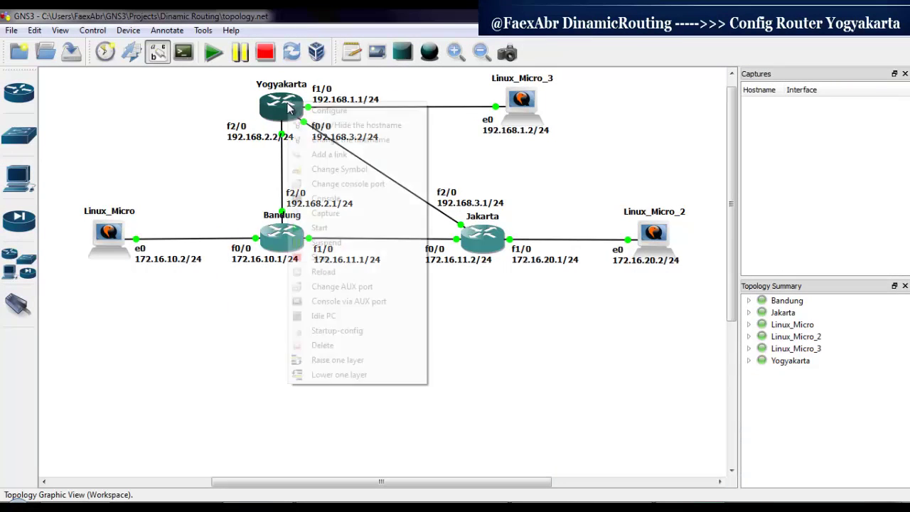
click(317, 200)
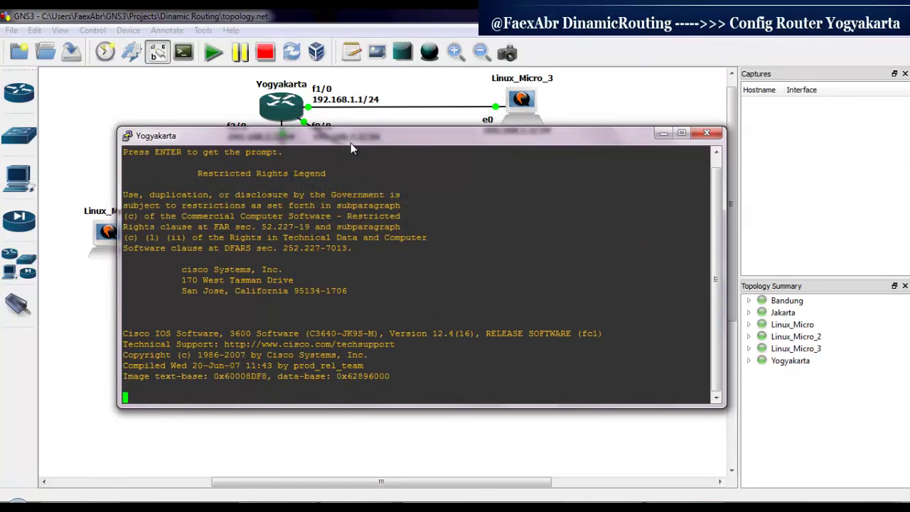
drag(351, 143, 443, 232)
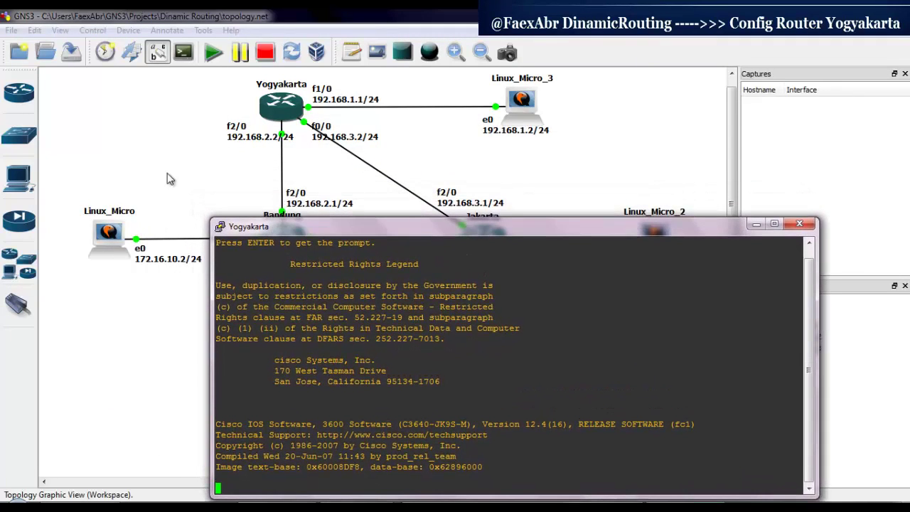
drag(208, 215, 349, 272)
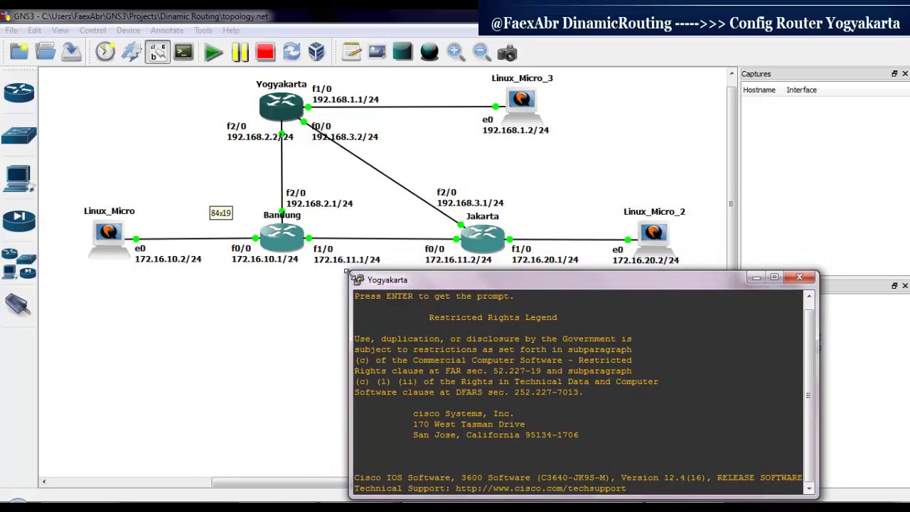
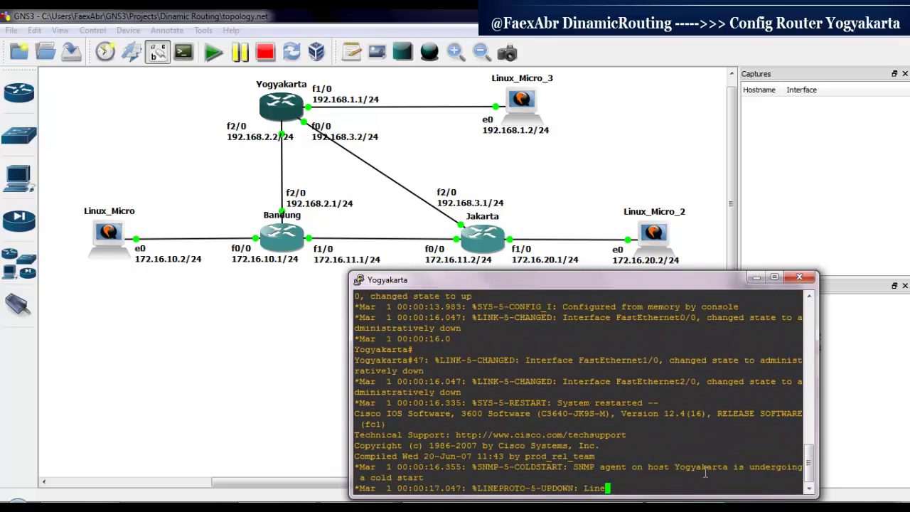
Bring up Yogyakarta's console prompt and enter global configuration mode with conf t.
key(Return)
key(Return)
key(Return)
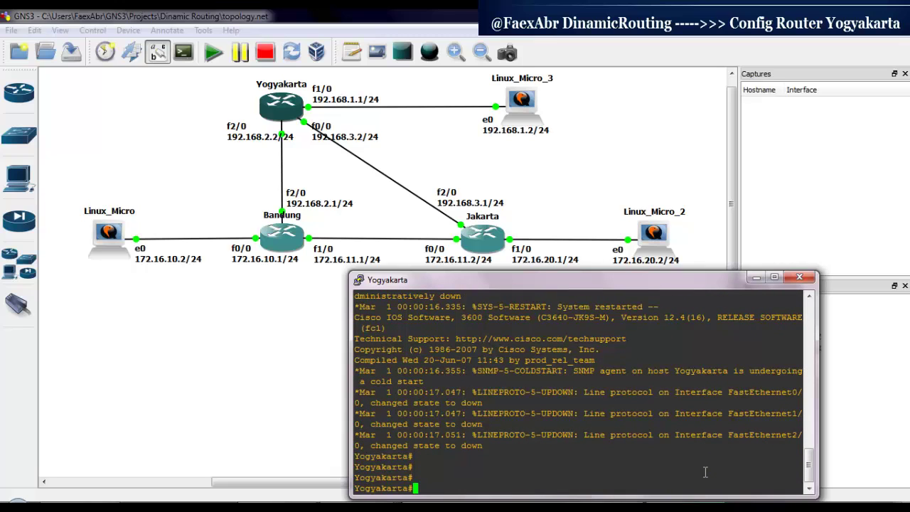
text(conf t)
key(Return)
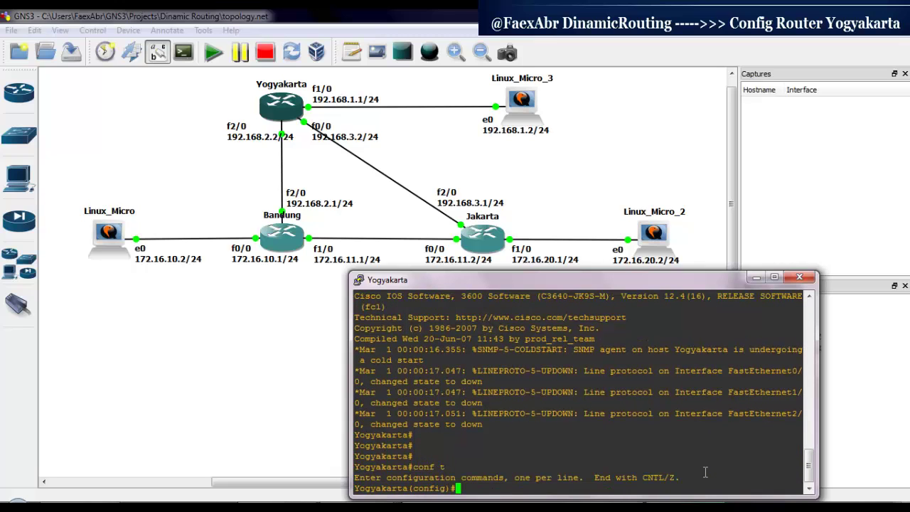
Assign IP address 192.168.3.2 with mask 255.255.255.0 to Yogyakarta's FastEthernet 0/0 interface.
text(int)
key(Tab)
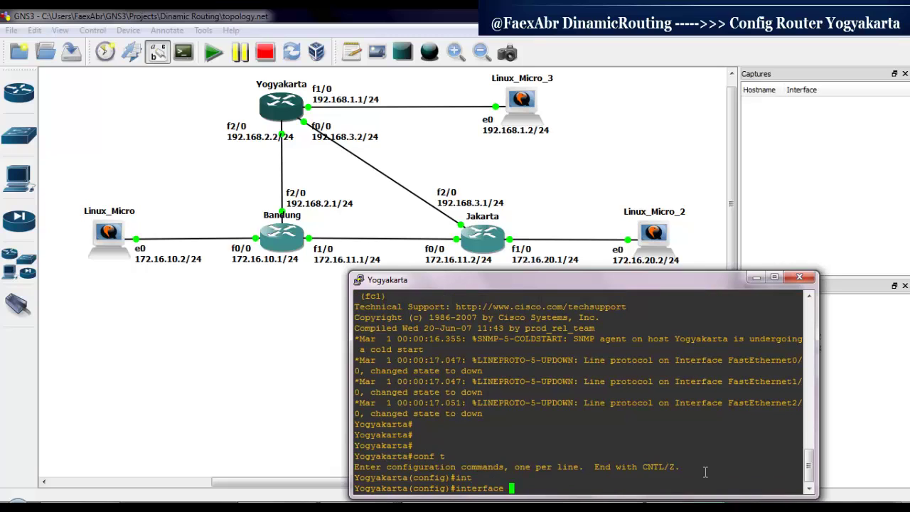
text(fas)
key(Tab)
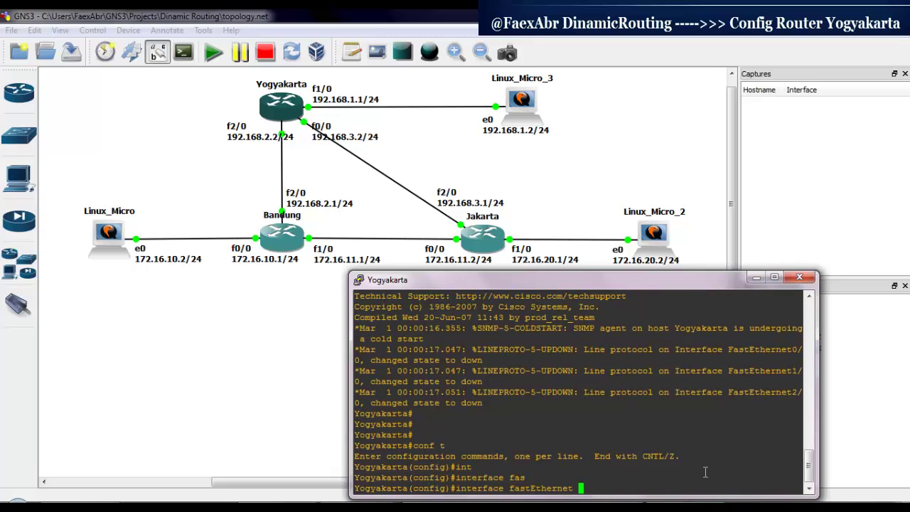
text(0/0)
key(Return)
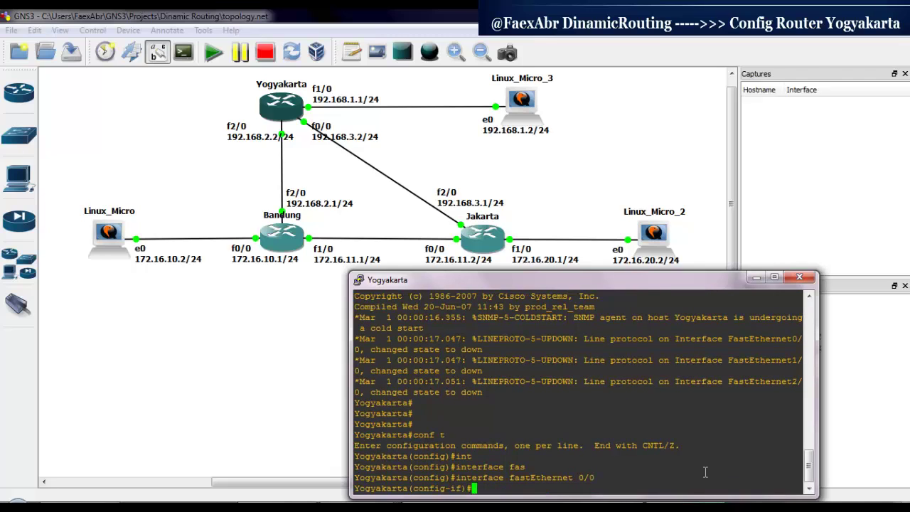
text(ip add)
key(Tab)
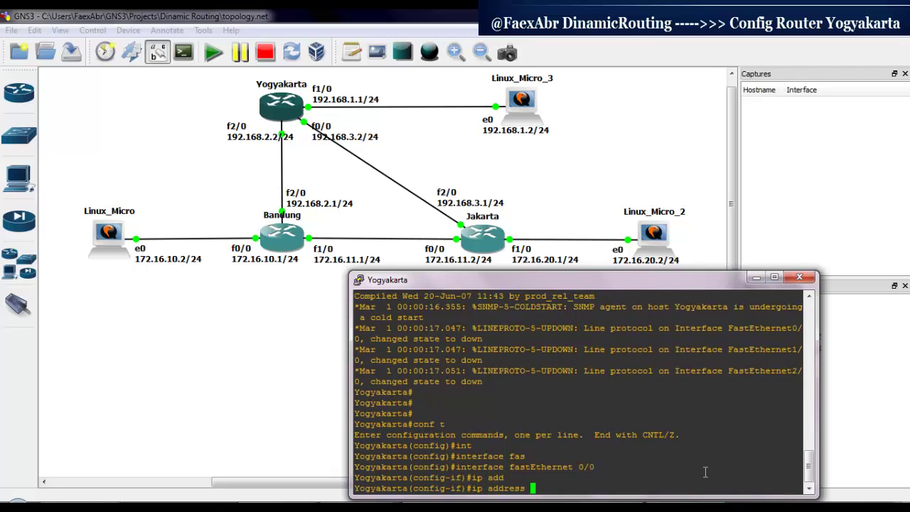
text(192.168.3.2 255.255.)
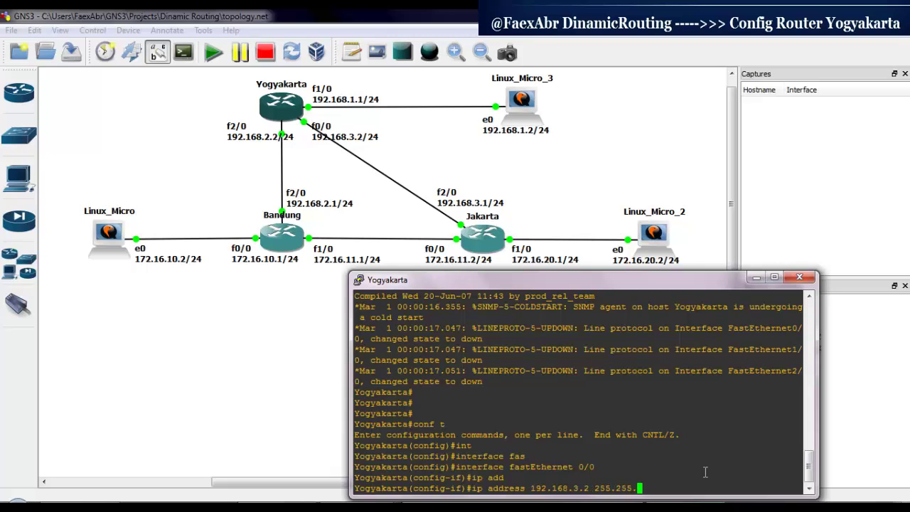
text(255.0)
key(Return)
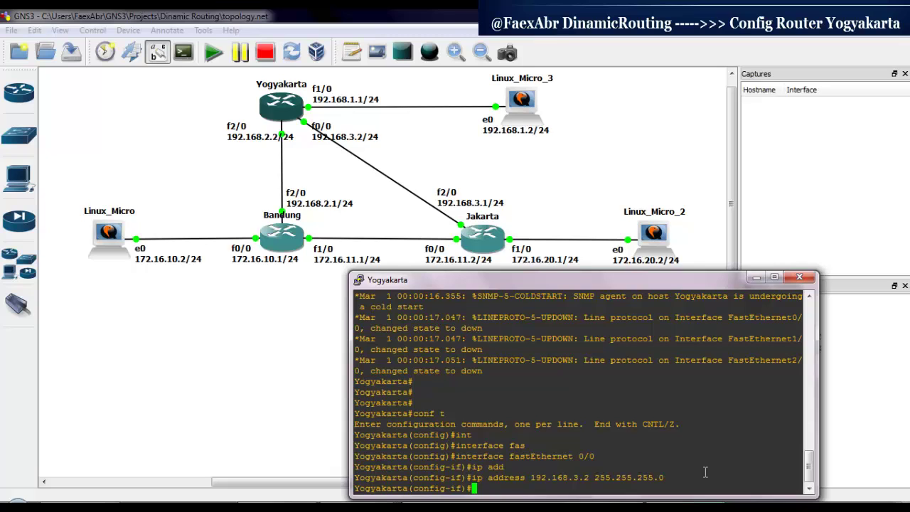
Enable Yogyakarta's FastEthernet 0/0 with no shutdown and return to global configuration mode.
text(no sh)
key(Tab)
key(Return)
text(exit)
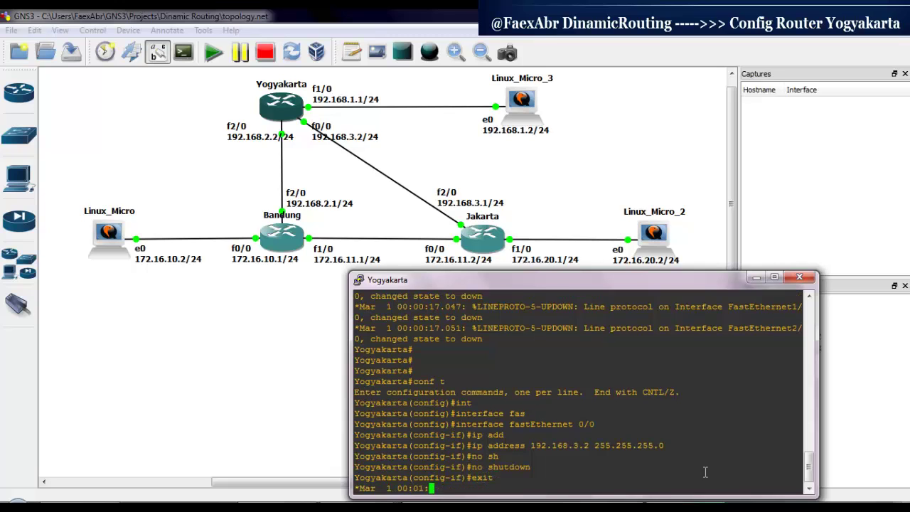
key(Return)
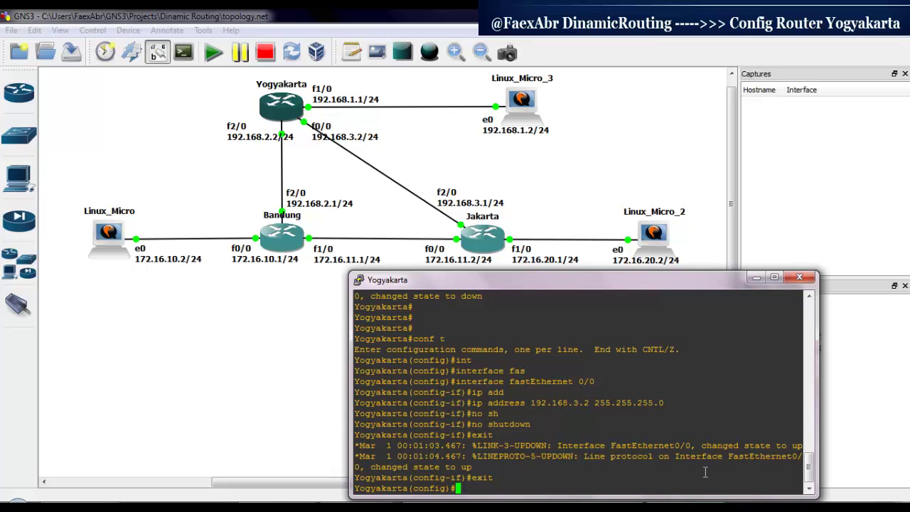
Assign IP address 192.168.1.1 with mask 255.255.255.0 to Yogyakarta's FastEthernet 1/0 interface.
text(int)
key(Tab)
text(fas)
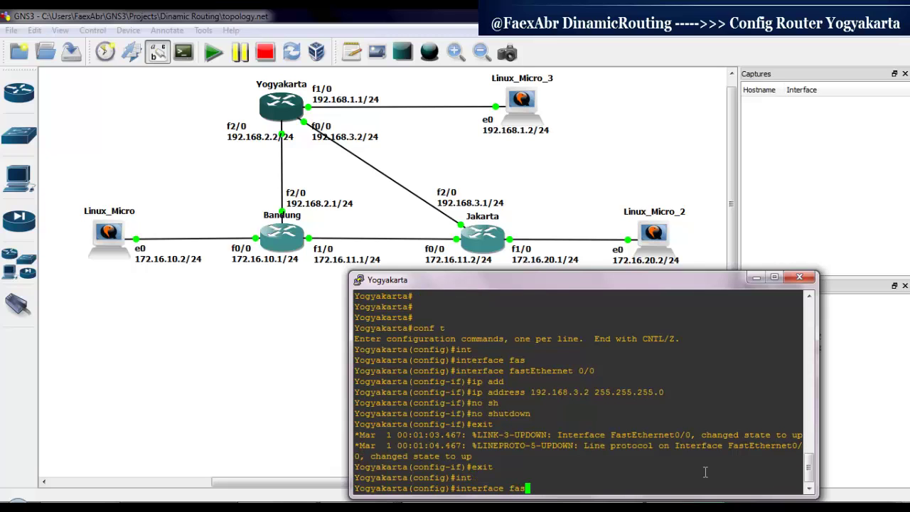
key(Tab)
text(1)
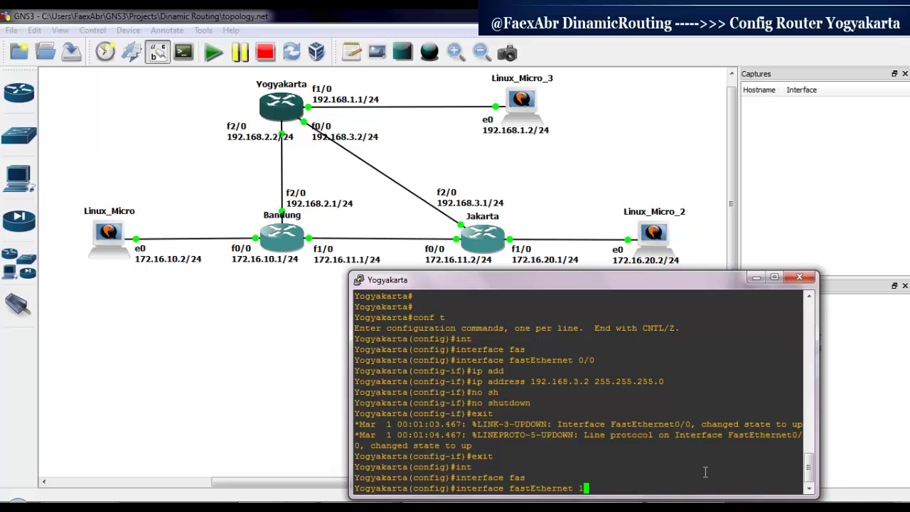
text(/0)
key(Return)
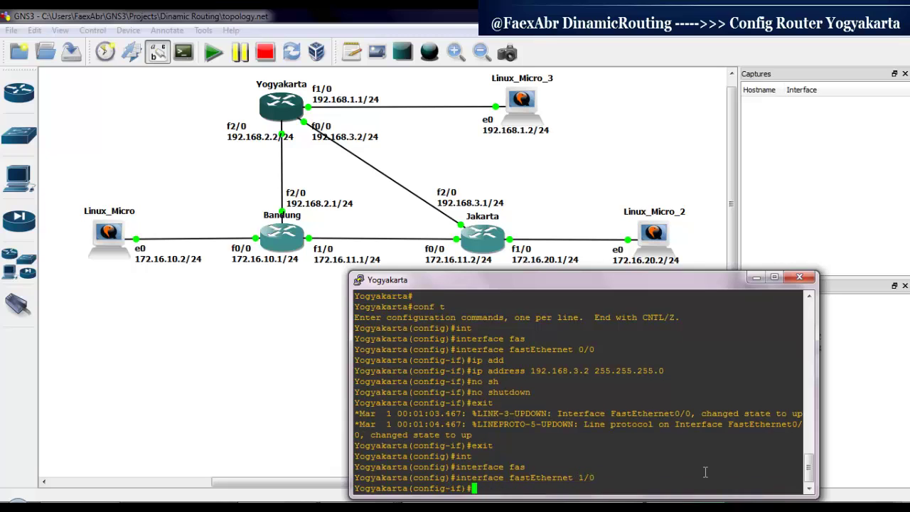
text(ip add)
key(Tab)
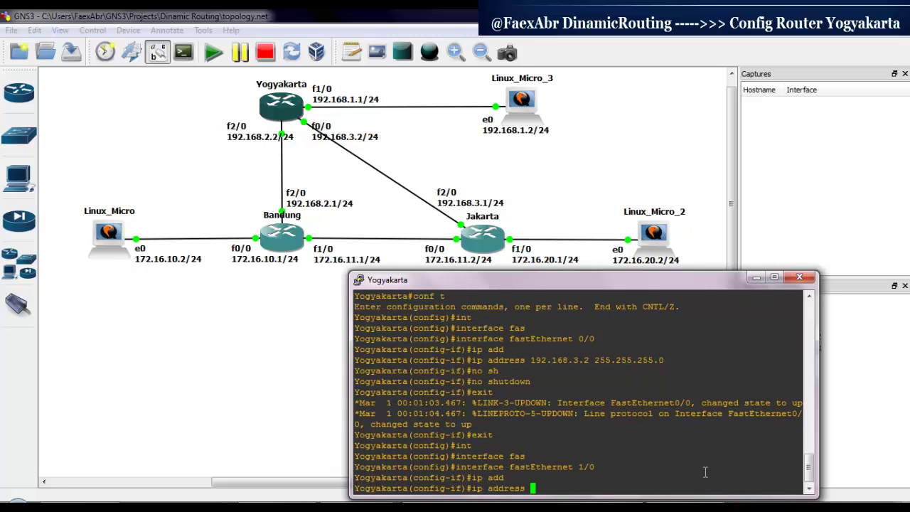
text(192.168.1.1 255.255.255)
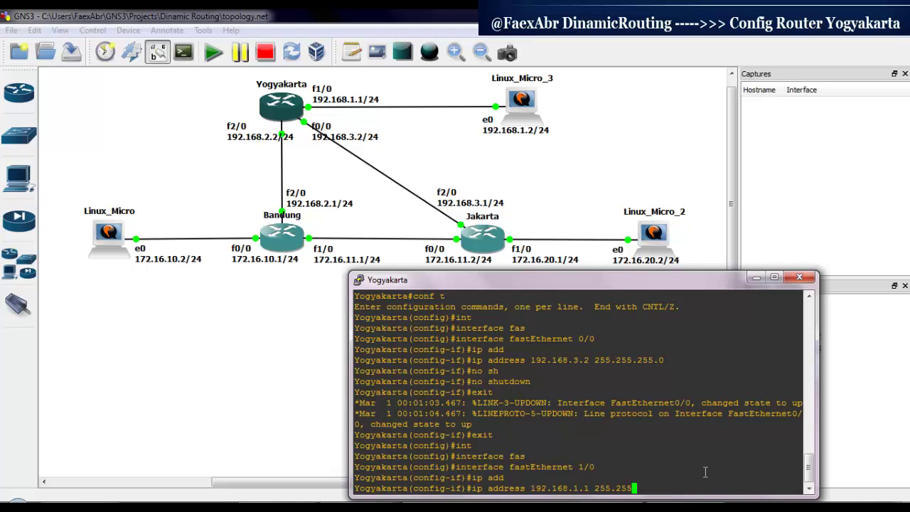
text(.0)
key(Return)
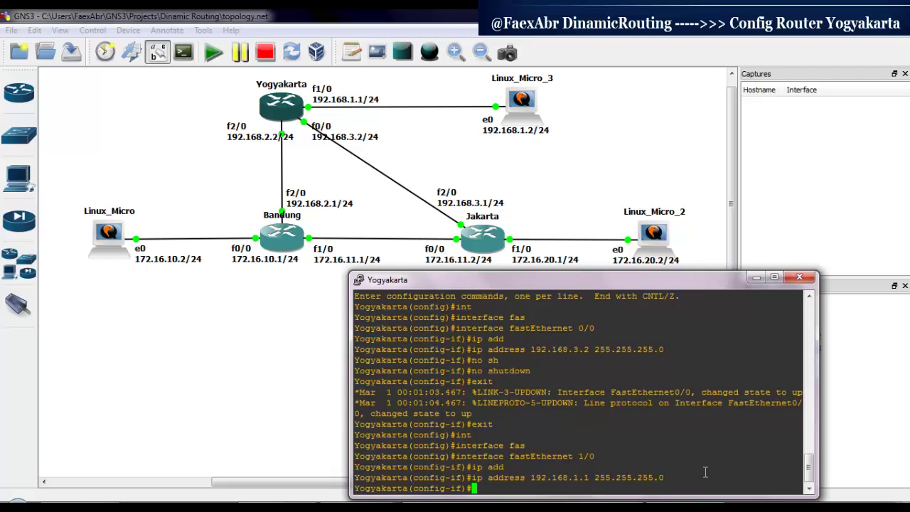
Enable Yogyakarta's FastEthernet 1/0 with no shutdown and return to global configuration mode.
text(no sh)
key(Tab)
key(Return)
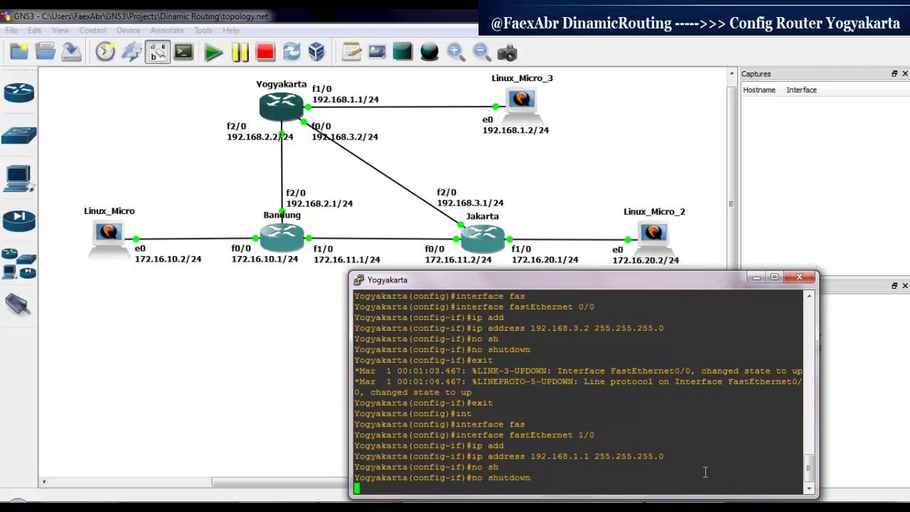
text(e)
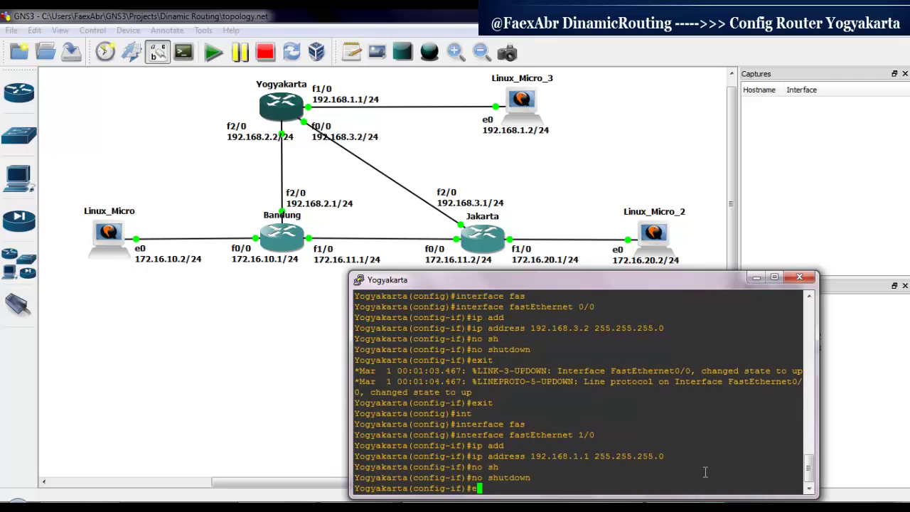
text(xit)
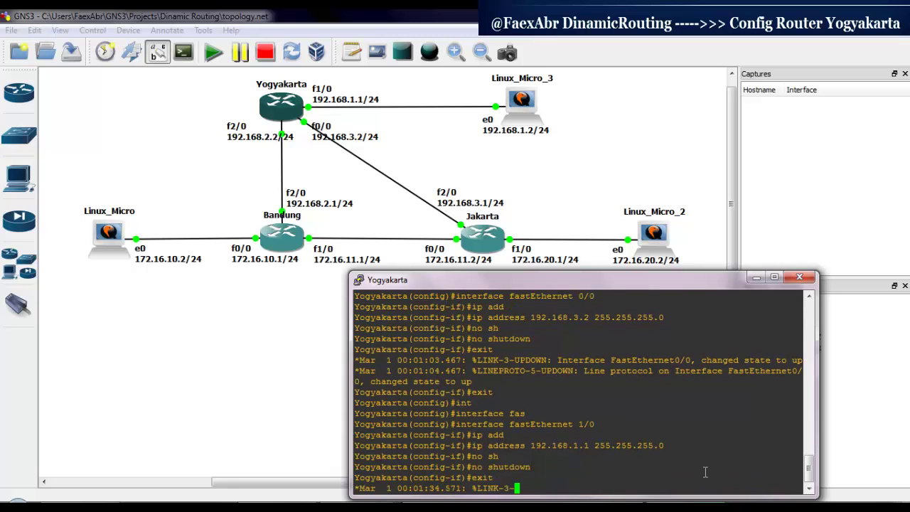
key(Return)
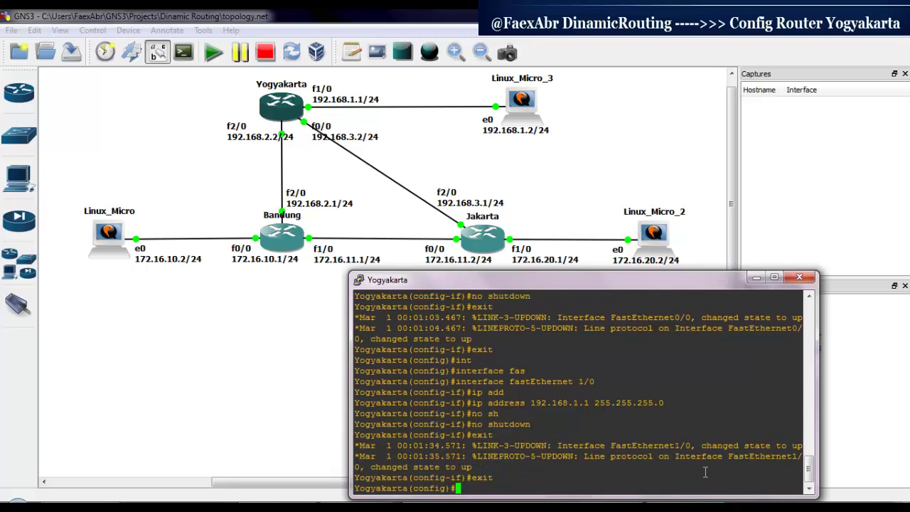
Assign IP address 192.168.2.2 with mask 255.255.255.0 to Yogyakarta's FastEthernet 2/0 interface.
text(inter)
key(Tab)
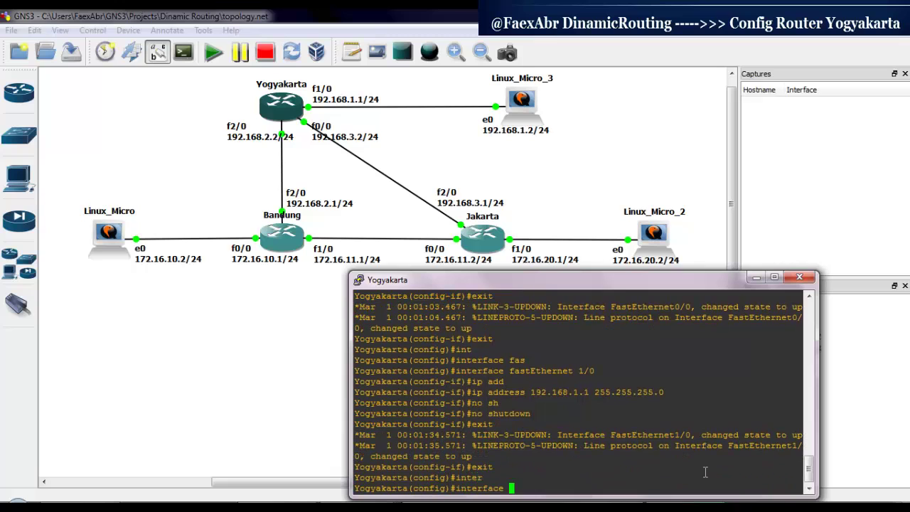
text(fas)
key(Tab)
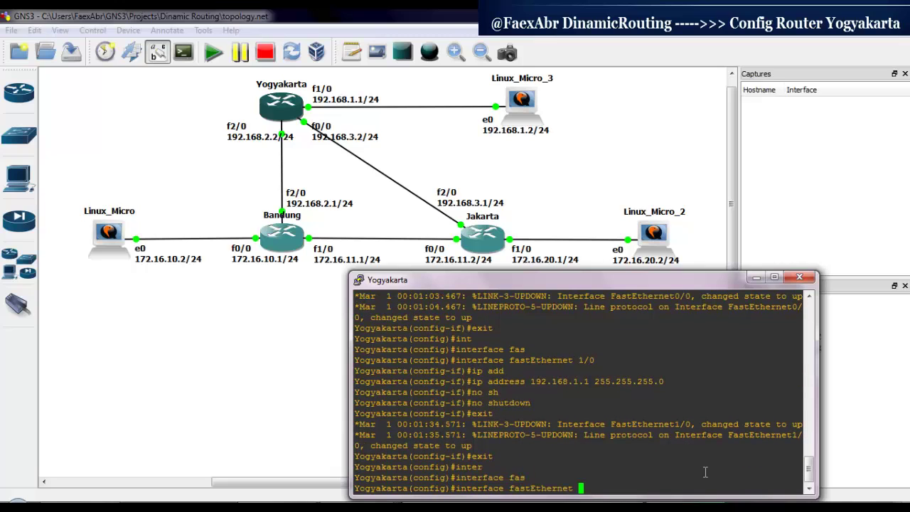
text(2/0)
key(Return)
text(ip)
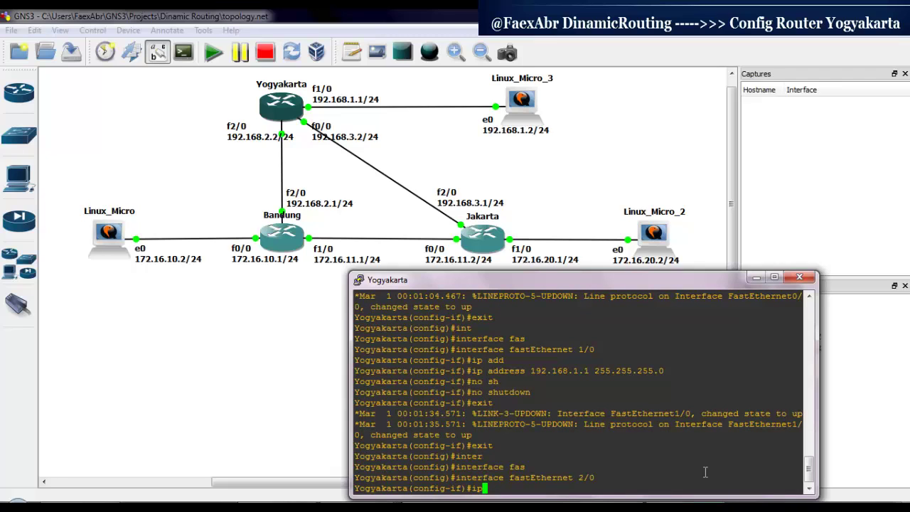
text( ad)
key(Tab)
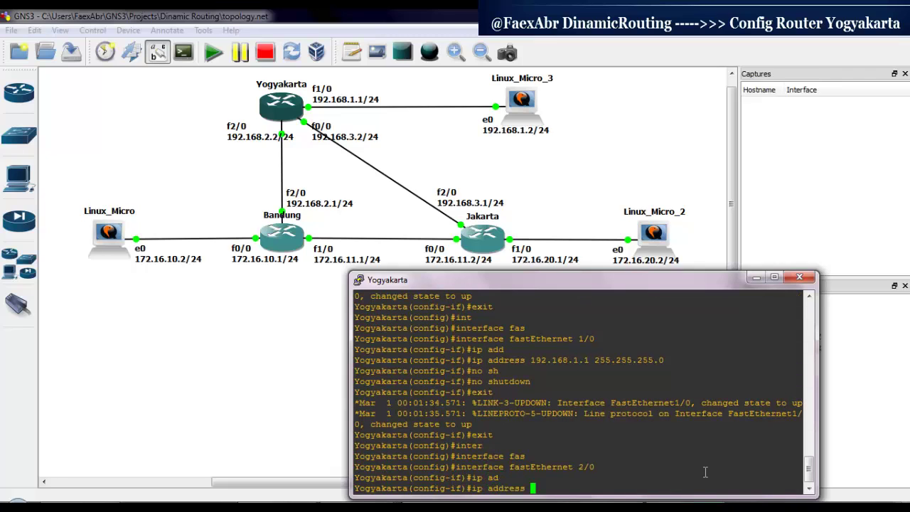
text(192.168.2.2 255.255.255.)
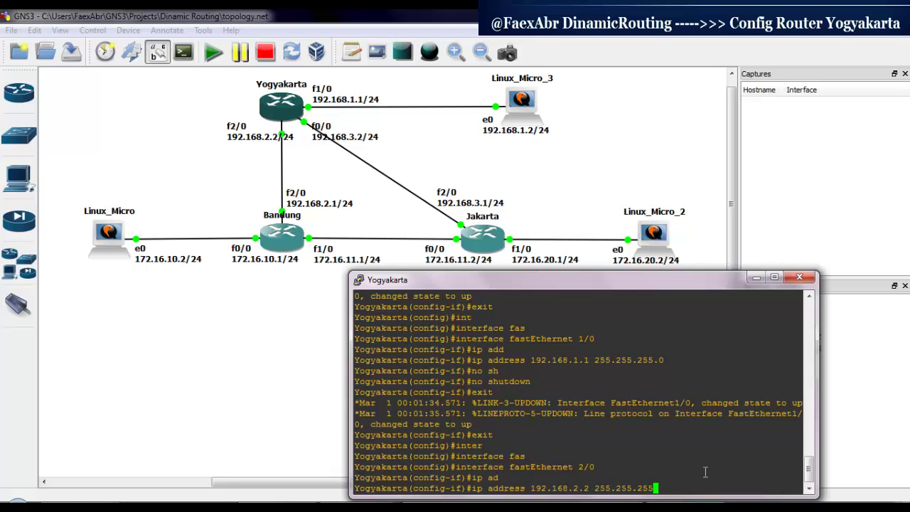
text(0)
key(Return)
Enable Yogyakarta's FastEthernet 2/0 with no shutdown and return to global configuration mode.
text(n)
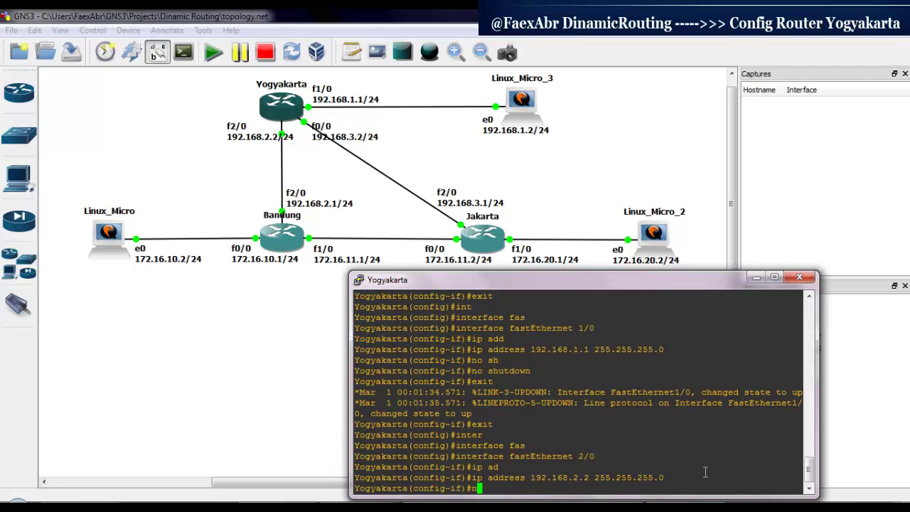
text(o sh)
key(Tab)
key(Return)
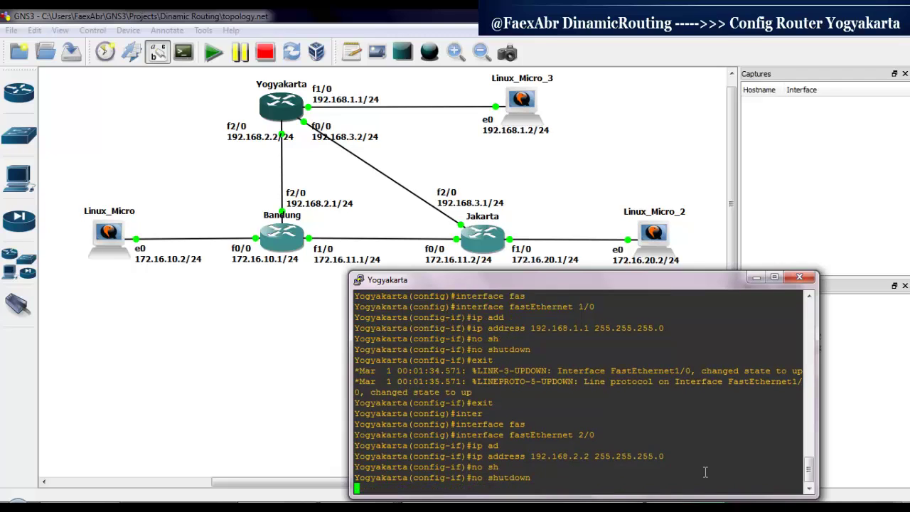
text(exit)
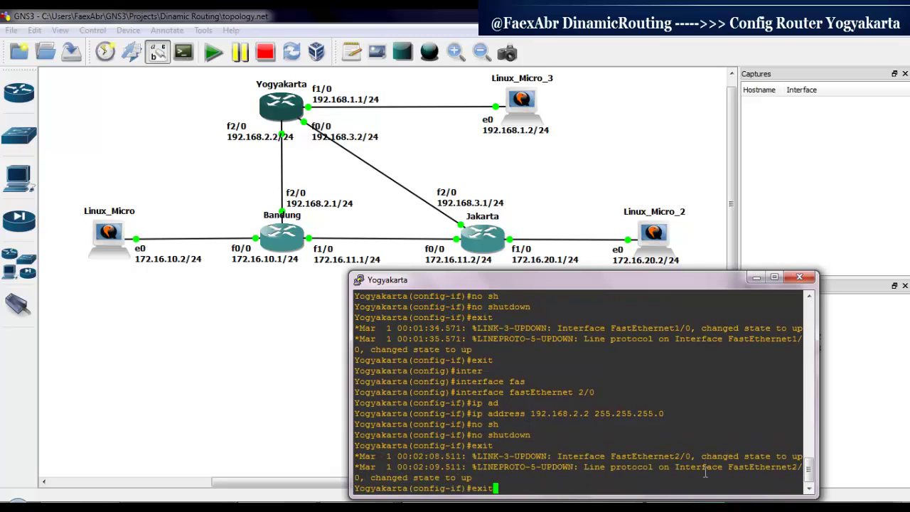
key(Return)
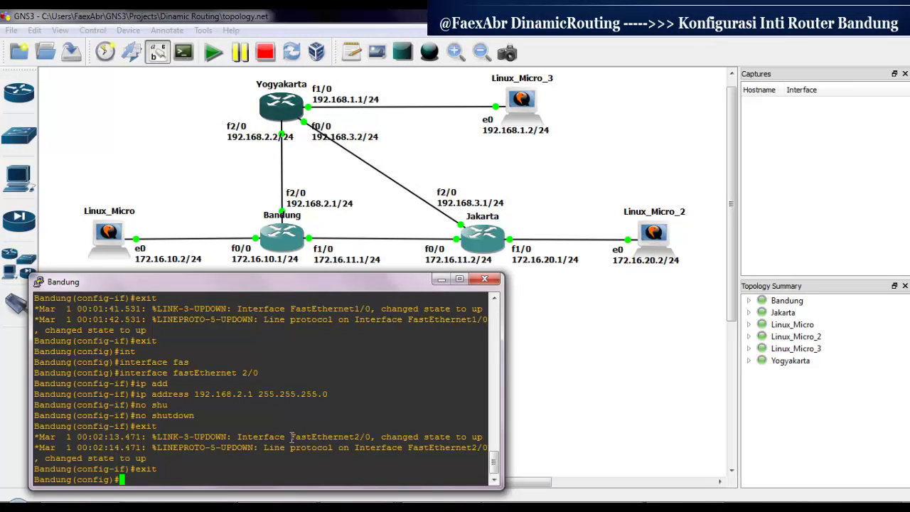
Start OSPF routing process 100 on the Bandung router.
key(Return)
key(Return)
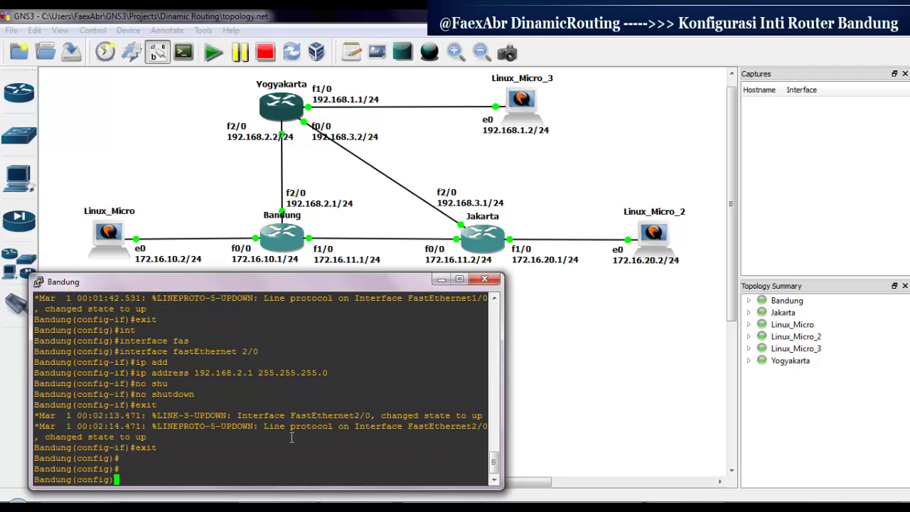
text(router ospf 100)
key(Return)
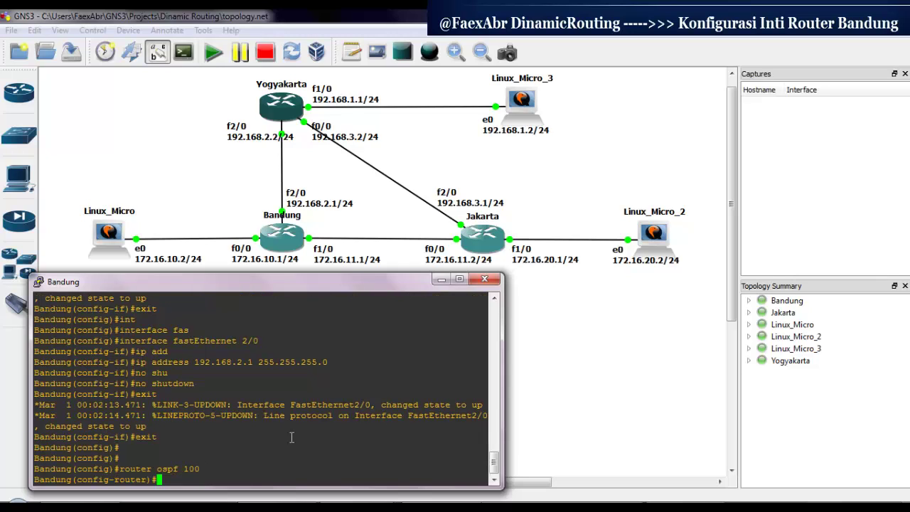
Add network 172.16.10.1 with wildcard mask 0.0.0.0 to area 0 in Bandung's OSPF process.
text(net)
key(Tab)
text(17)
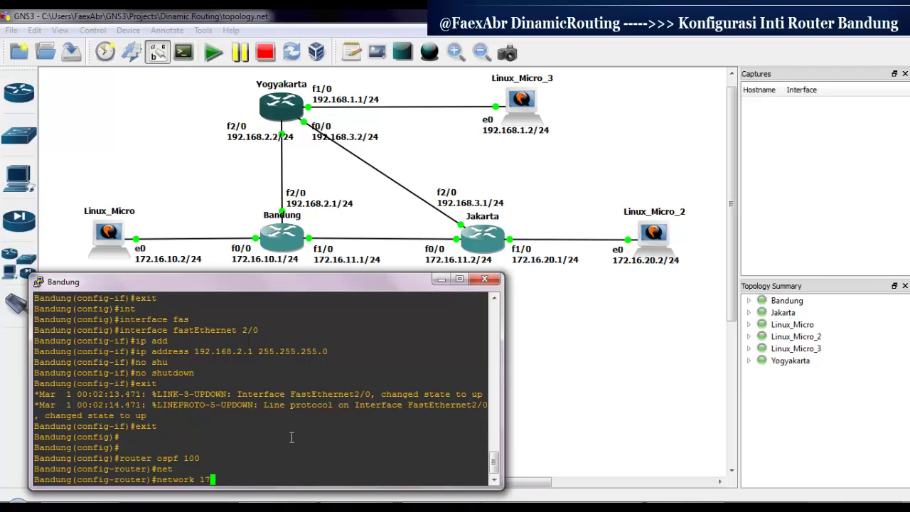
text(2.16.10.1 0.0.0.0 area 0)
key(Return)
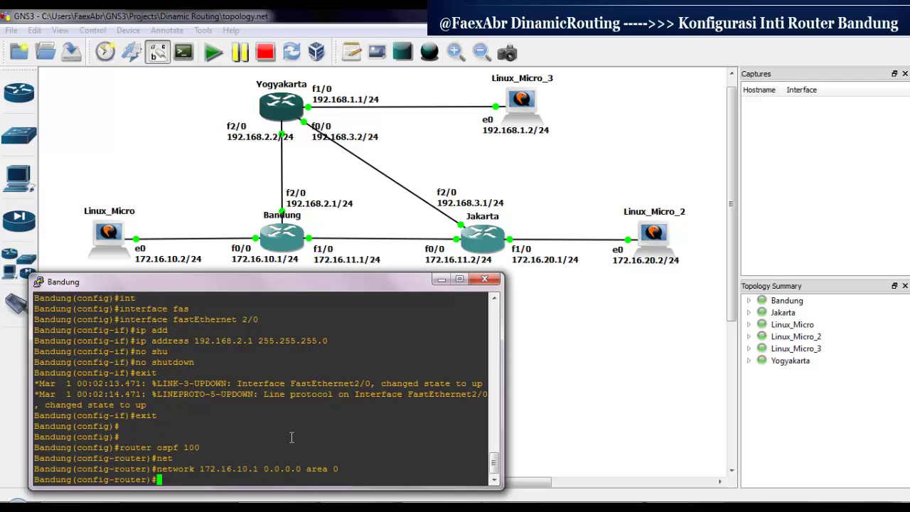
Add network 172.16.11.1 with wildcard mask 0.0.0.0 to area 0 in Bandung's OSPF process.
text(net)
key(Tab)
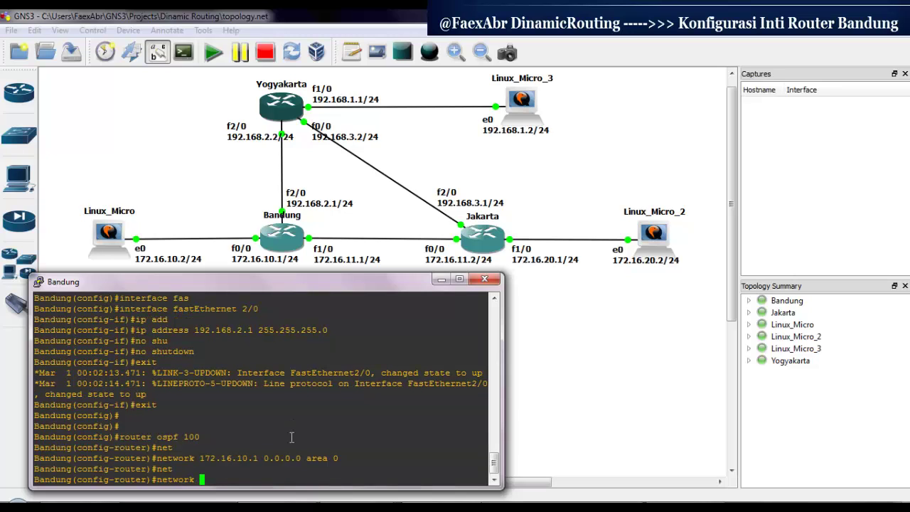
text(172.16.11.1 0.0.0.0.)
key(BackSpace)
text(area 0)
key(Return)
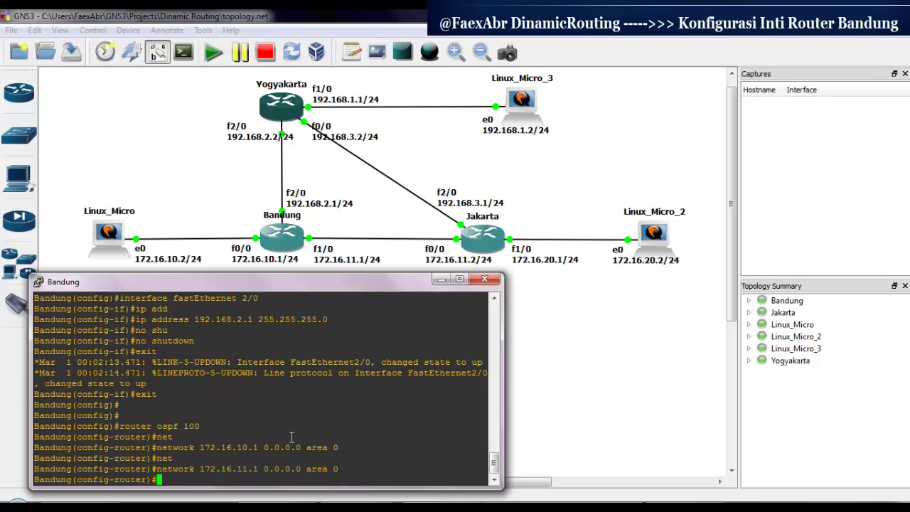
Add network 192.168.2.1 with wildcard mask 0.0.0.0 to area 1 in Bandung's OSPF process.
text(net)
key(Tab)
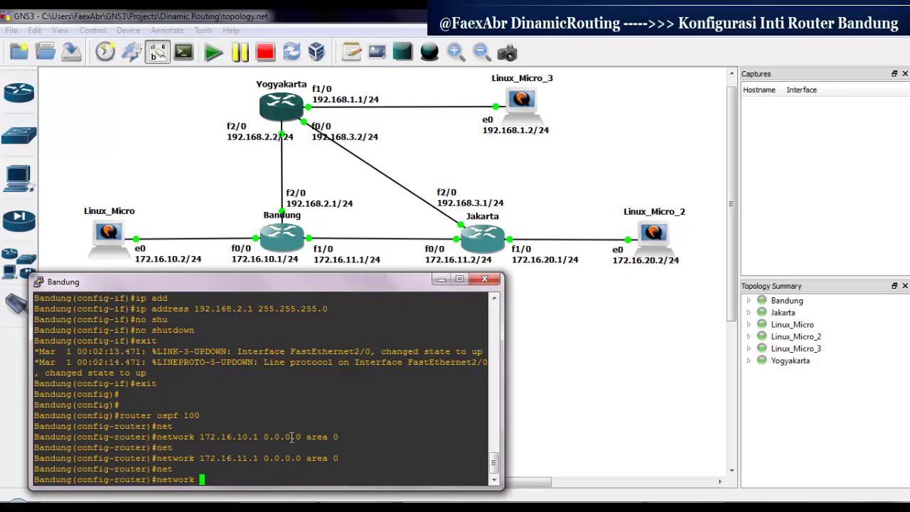
text(192.168.2.1 0.0.0.0 area 1)
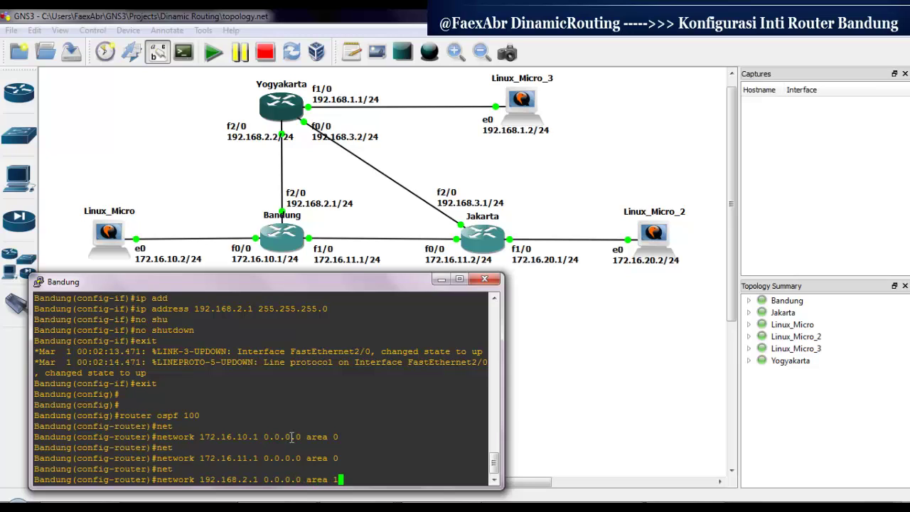
key(Return)
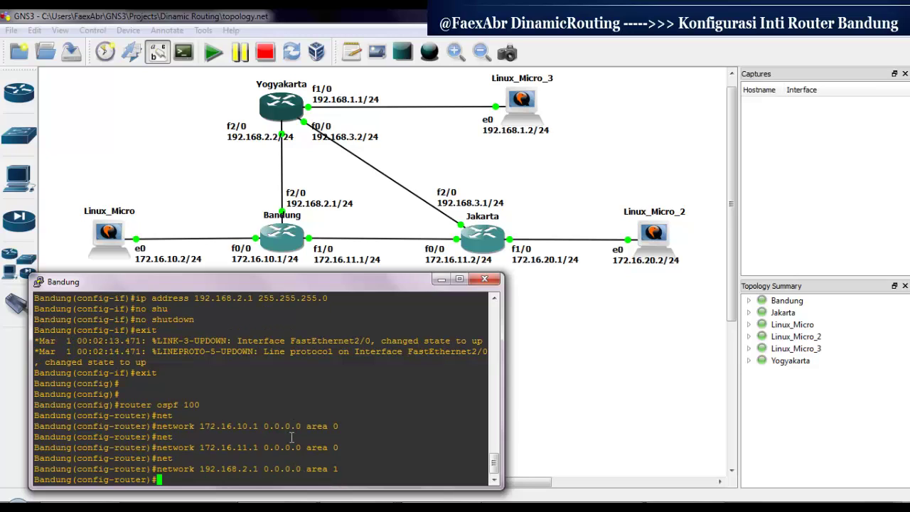
Try to declare a stub area in Bandung's OSPF process with the command area stub, without an area number.
text(area st)
key(Tab)
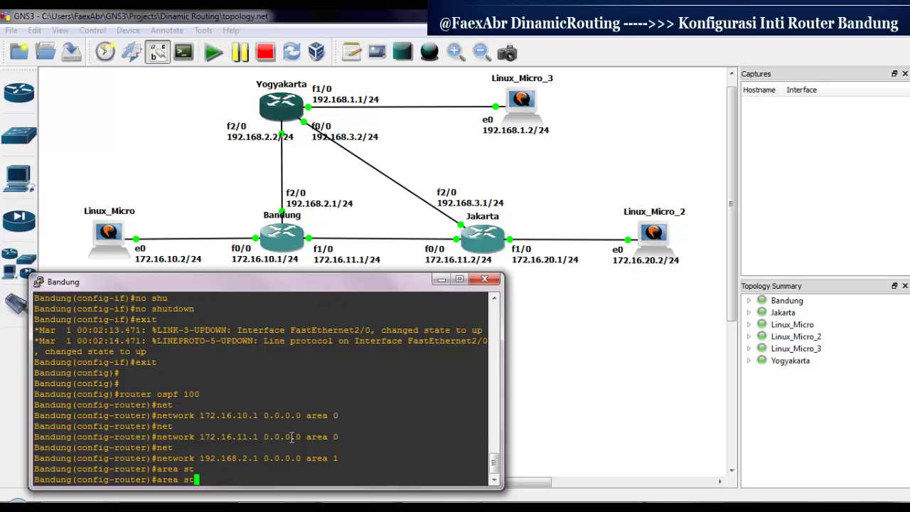
text(u)
key(Tab)
text(b)
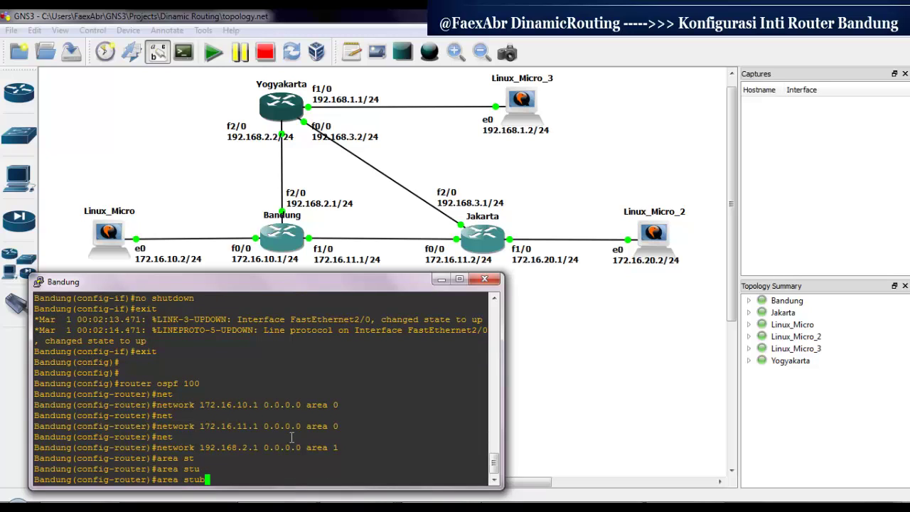
key(Return)
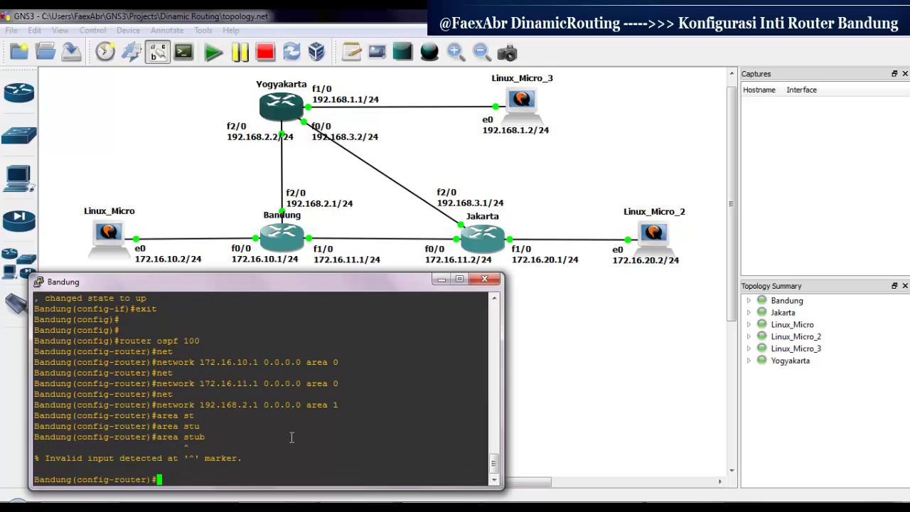
Correct the previous command to area 1 stub, making area 1 a stub area on Bandung.
key(Up)
key(Left)
key(Left)
key(Left)
key(Left)
key(Left)
text(1)
key(Left)
key(Return)
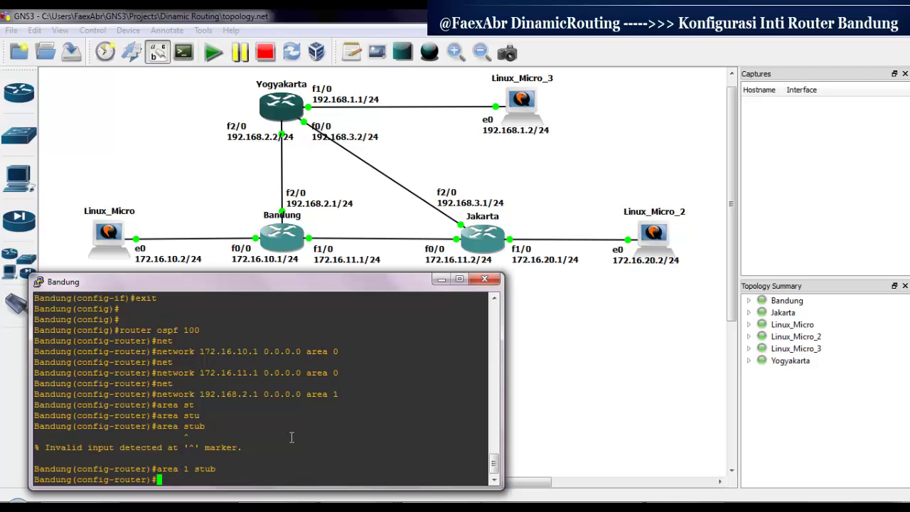
Extend Bandung's stub setting to area 1 stub no-summary.
key(Up)
text(no)
key(Return)
key(Up)
key(Tab)
key(Return)
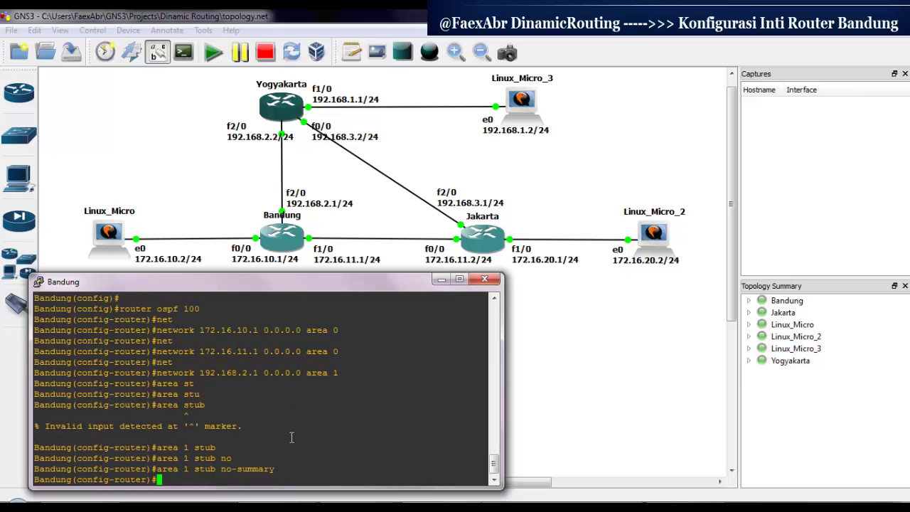
key(Return)
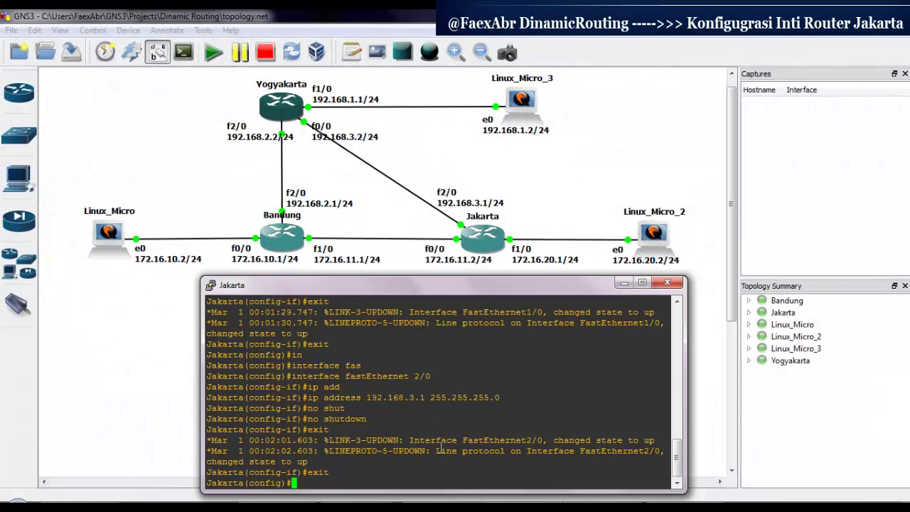
Try to start routing process 200 on the Jakarta router with the command router aspf 200.
key(Return)
key(Return)
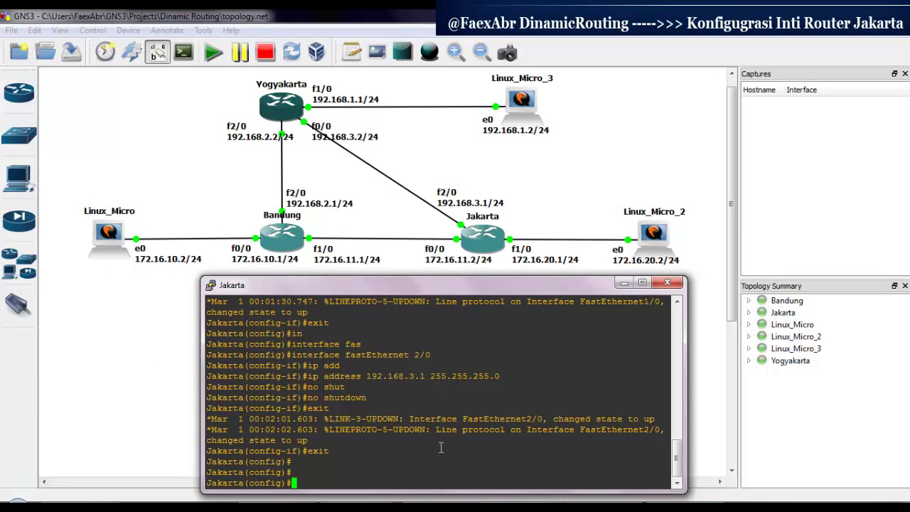
text(router aspf 200)
key(Return)
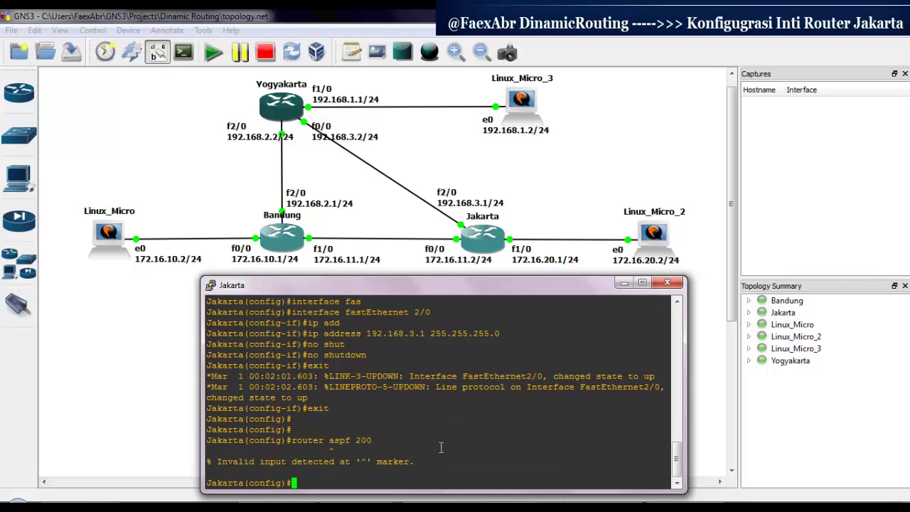
Correct the previous command to router ospf 200, starting OSPF process 200 on Jakarta.
key(Up)
key(Left)
key(Left)
key(Left)
key(Left)
key(Left)
key(Left)
key(Left)
key(Left)
key(Delete)
text(o)
key(Return)
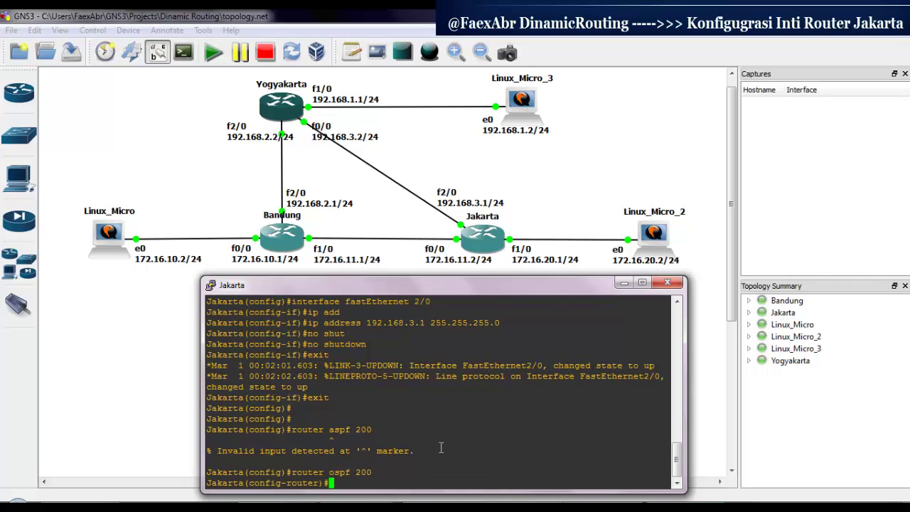
Add network 172.16.0.0 with wildcard mask 0.0.255.255 to area 0 in Jakarta's OSPF process.
text(net)
key(Tab)
text(1)
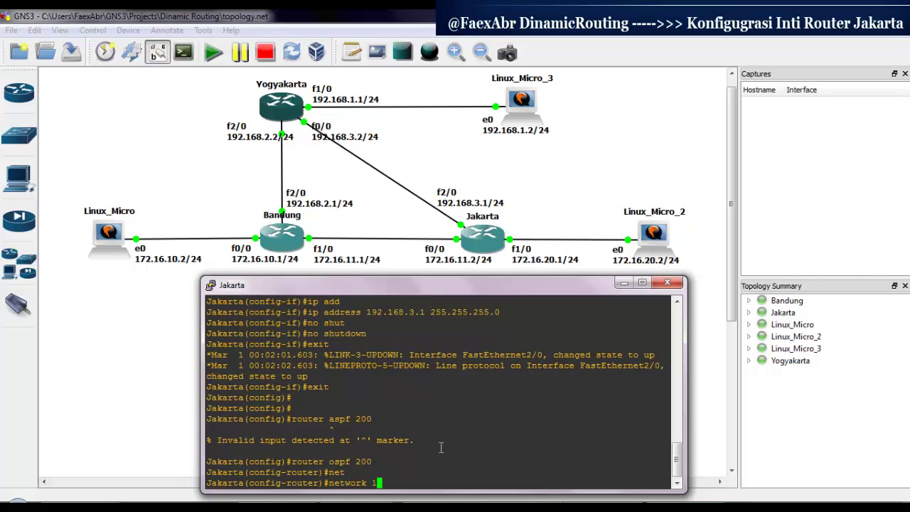
text(72.16.0.0 0.0.255.255 area )
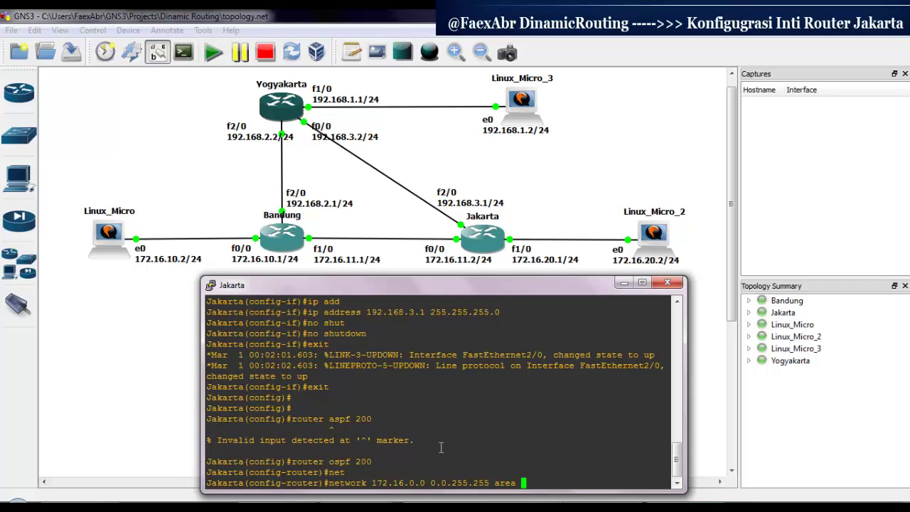
text(0)
key(Return)
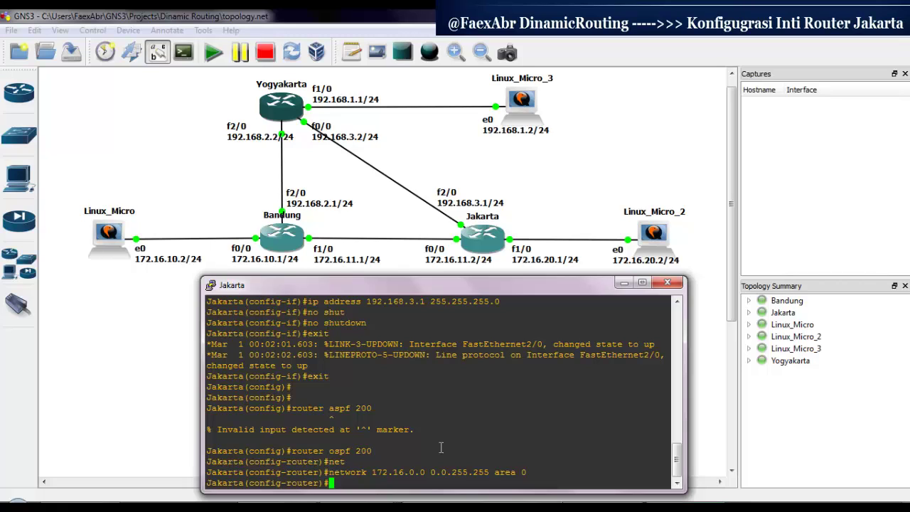
Add network 192.168.3.0 with wildcard mask 0.0.0.0 to area 1 in Jakarta's OSPF process.
text(net)
key(Tab)
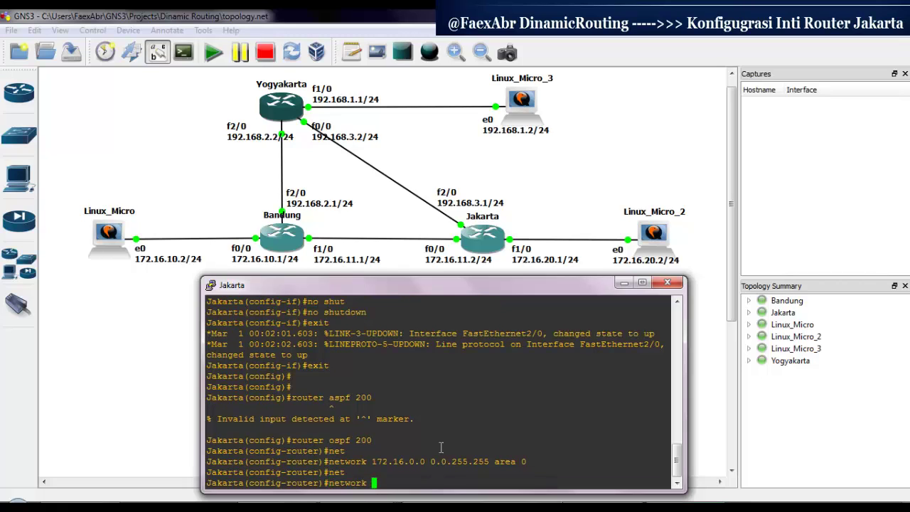
text(192.16)
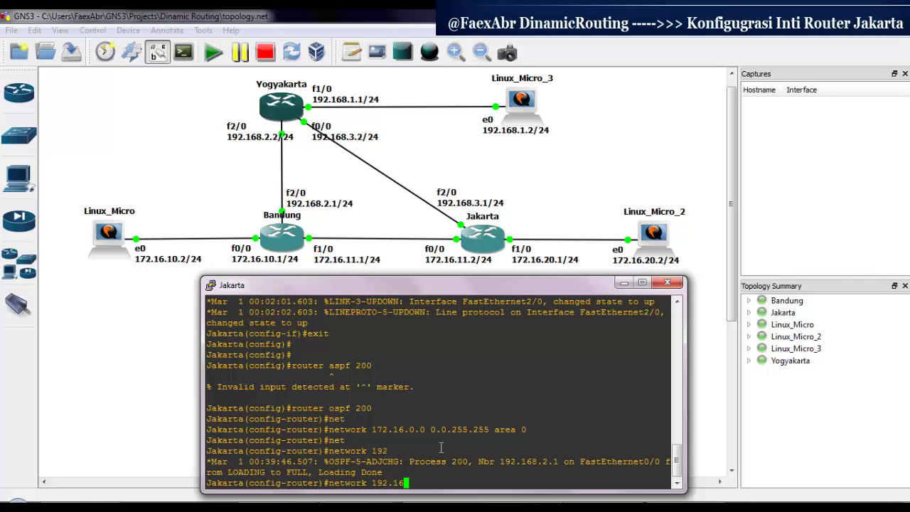
text(8.3.0 0.0.0.0 area 1)
key(Return)
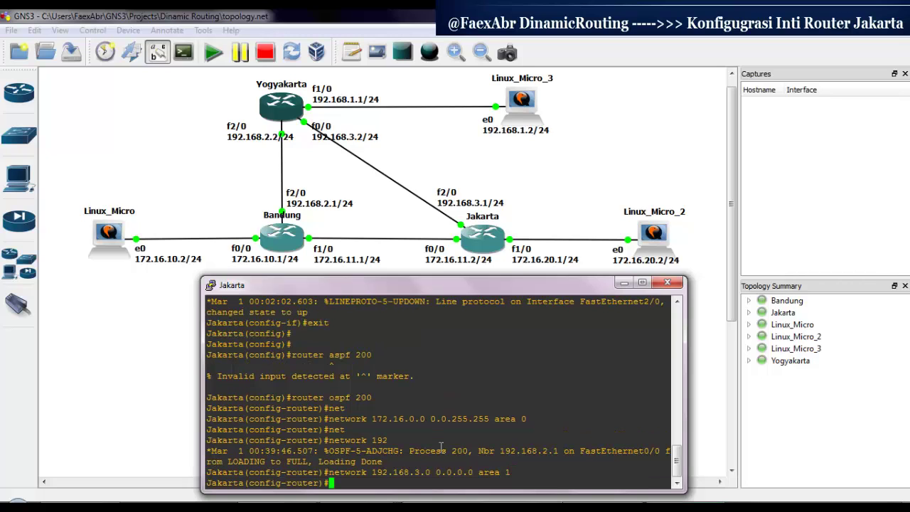
Set area 1 as stub no-summary in Jakarta's OSPF process and exit router configuration mode.
text(area 1 st)
key(Tab)
text(no)
key(Tab)
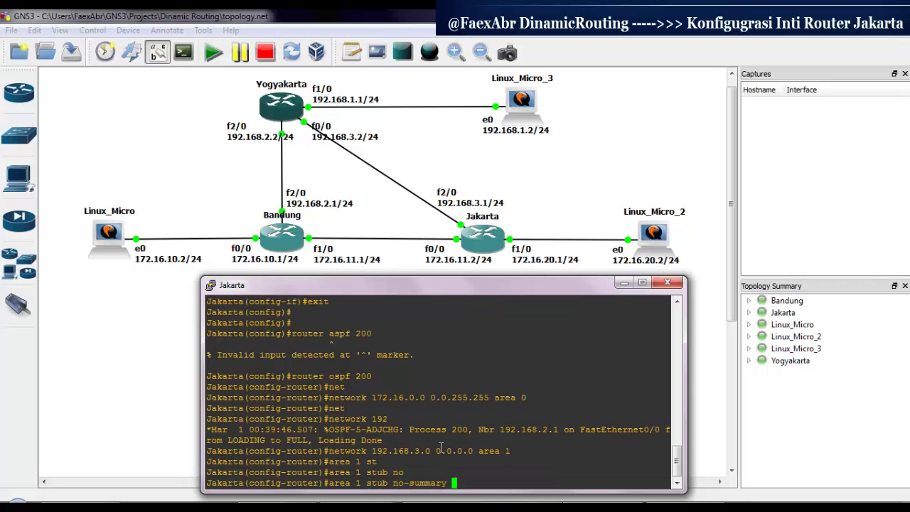
key(Return)
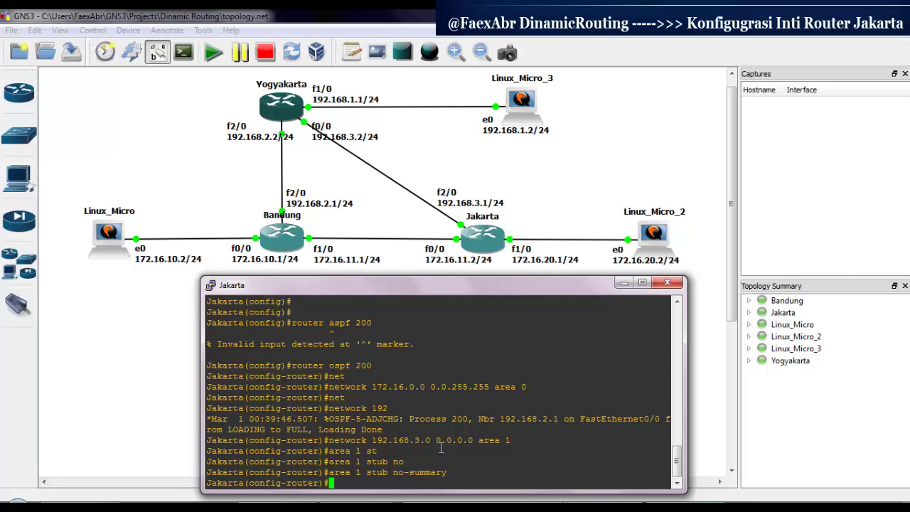
text(exit)
key(Return)
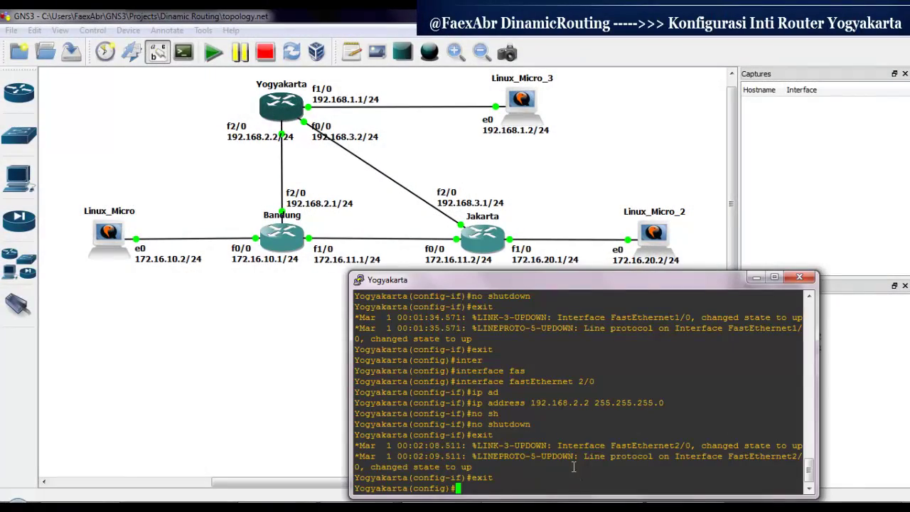
Start OSPF routing process 300 on the Yogyakarta router.
key(Return)
key(Return)
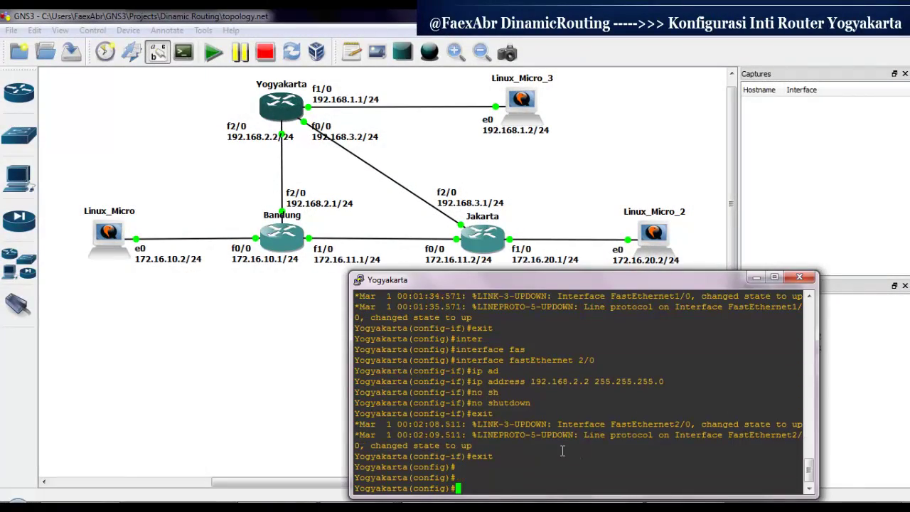
text(router ospf)
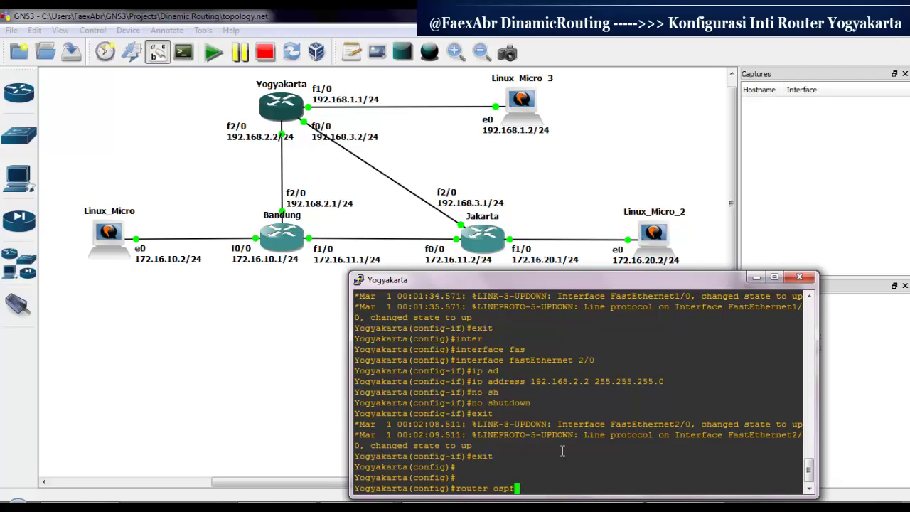
text( 300)
key(Return)
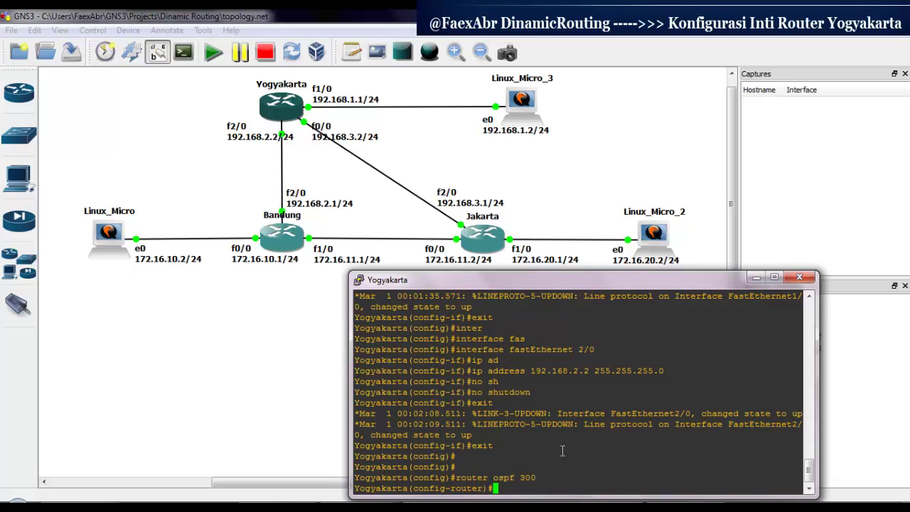
Add network 192.0.0.0 with wildcard mask 0.255.255.255 to area 1 in Yogyakarta's OSPF process.
text(net)
key(Tab)
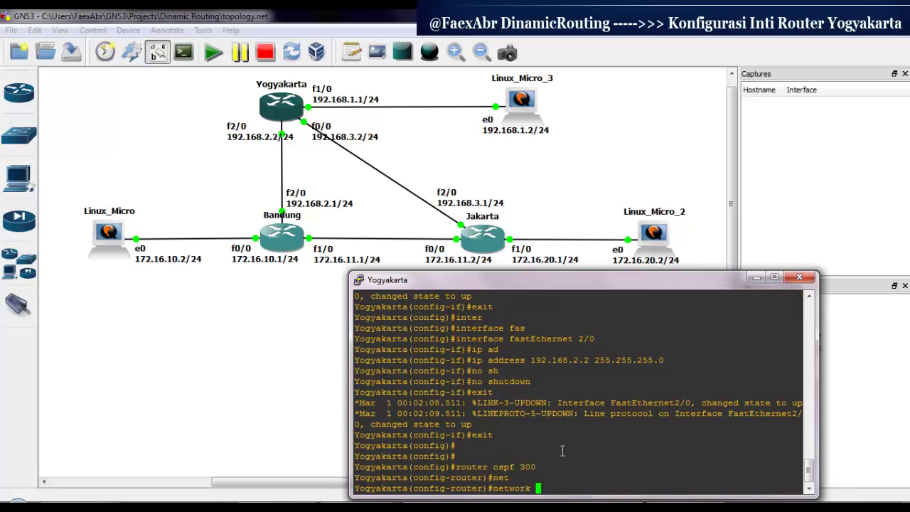
text(192.0.0.0 0.255.255.255)
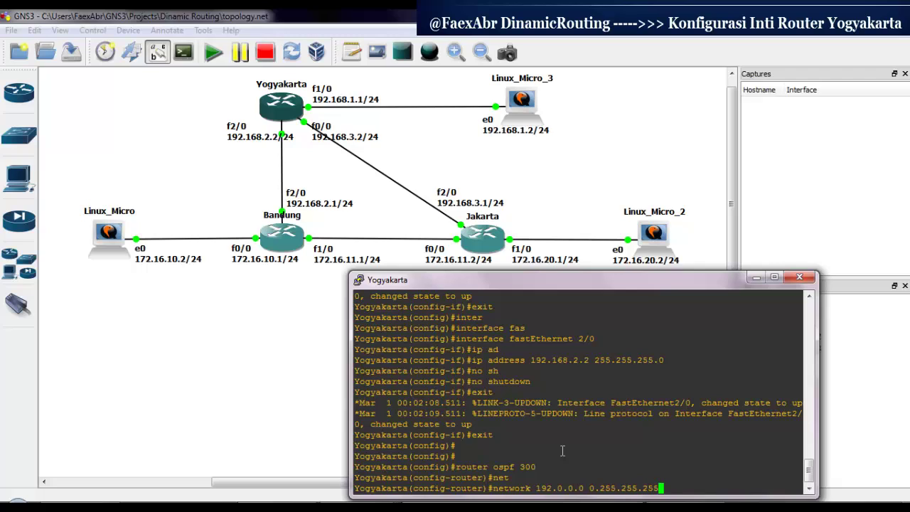
text(area 1)
key(Return)
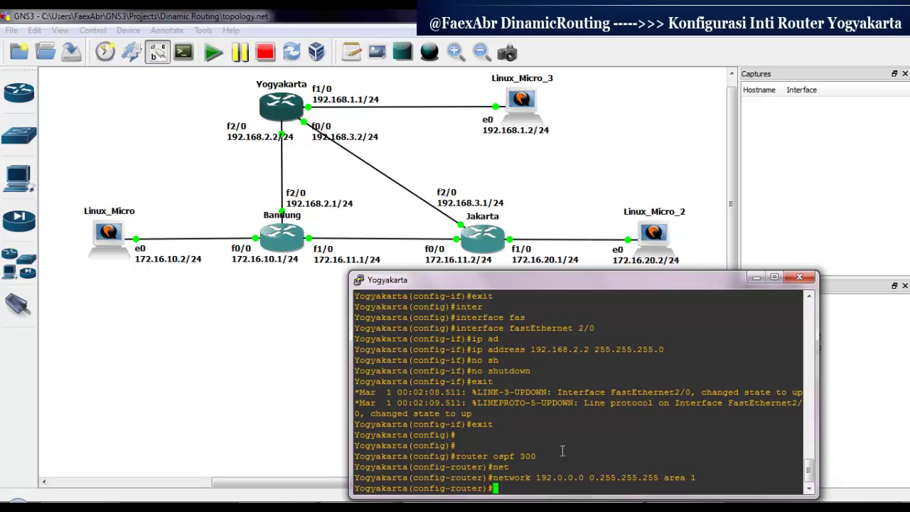
Set area 1 as stub no-summary in Yogyakarta's OSPF process and exit router configuration mode.
text(area 1 st)
key(Tab)
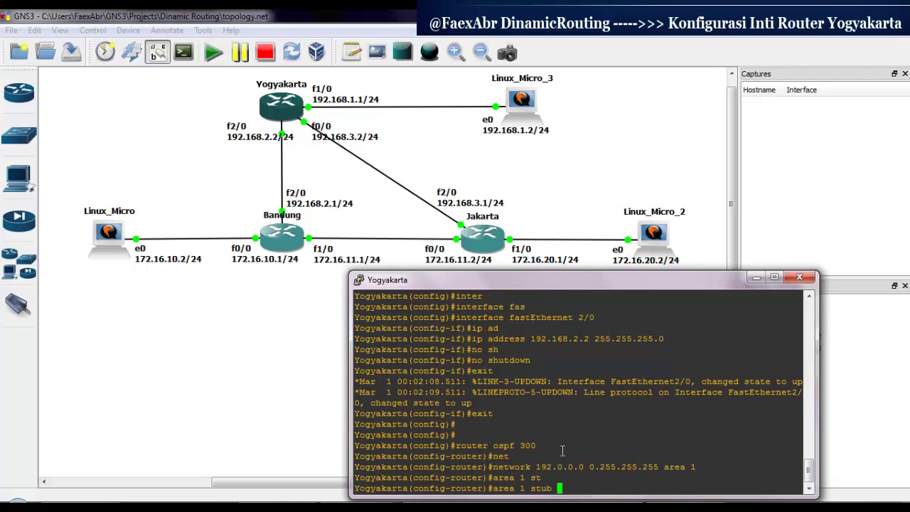
text(no)
key(Tab)
key(Return)
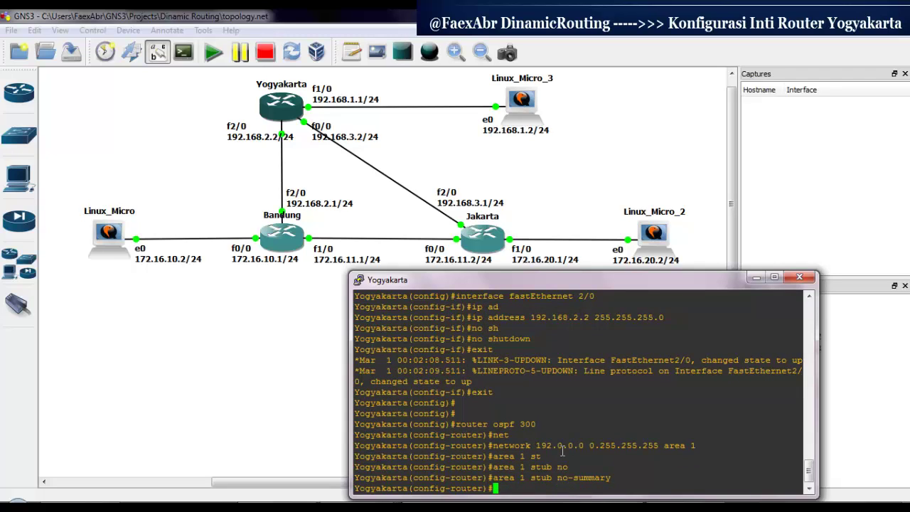
text(eit)
key(Return)
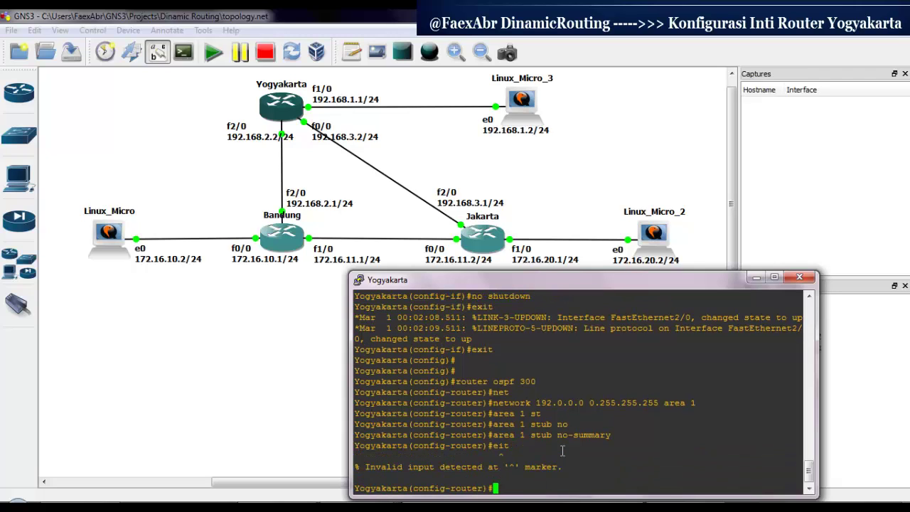
text(exit)
key(Return)
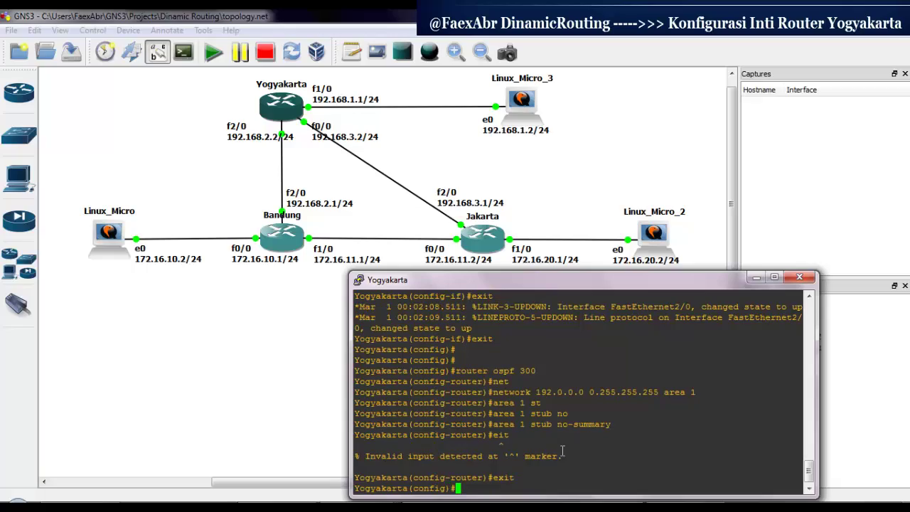
key(Return)
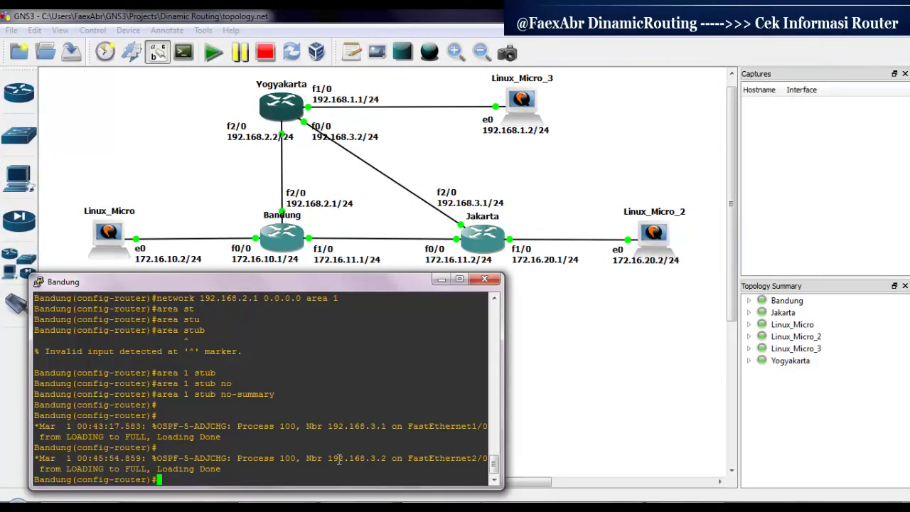
Exit router configuration mode on Bandung and try to show the IP routes from global configuration mode.
text(exit)
key(Return)
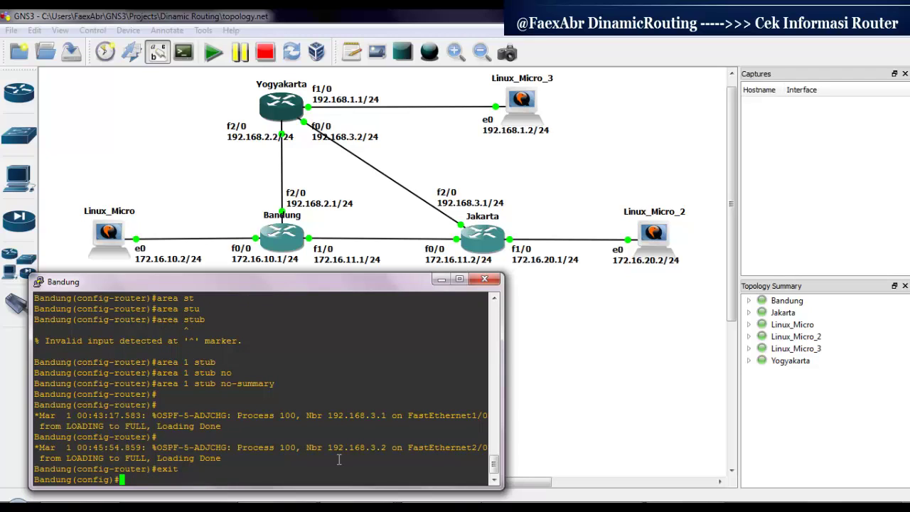
key(Return)
key(Return)
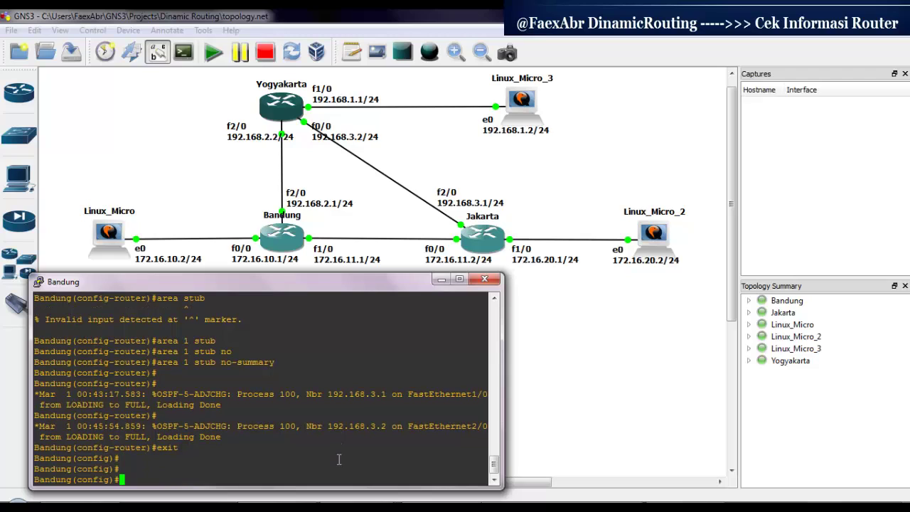
text(show ip route)
key(Return)
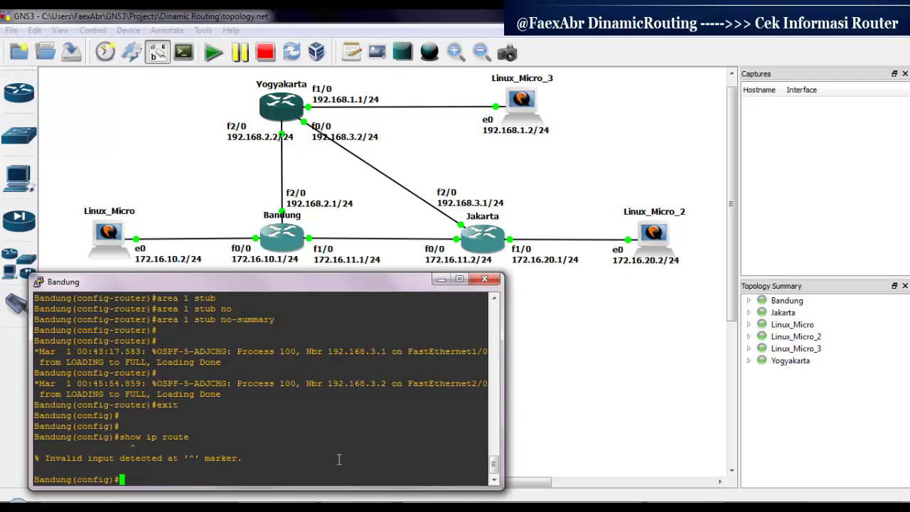
Leave global configuration mode on Bandung and display its IP routing table.
text(exit)
key(Return)
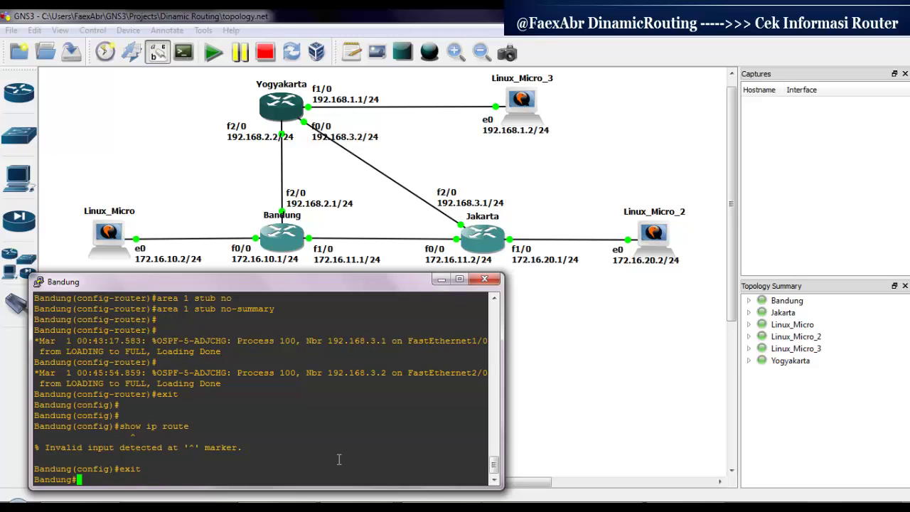
text(show)
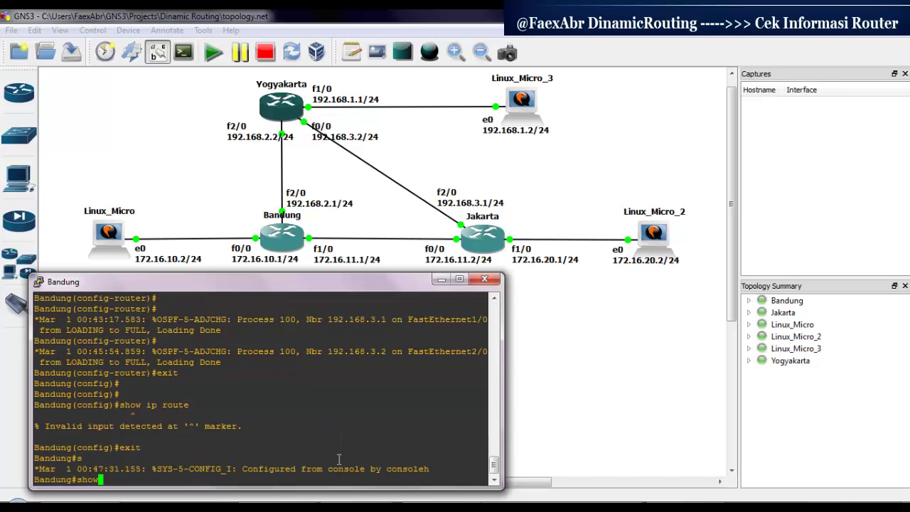
text( ip route)
key(Return)
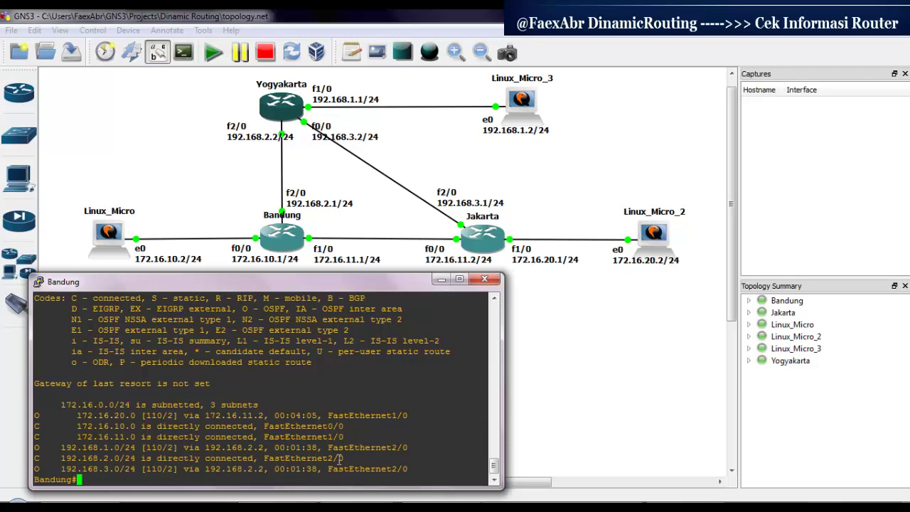
key(Return)
key(Return)
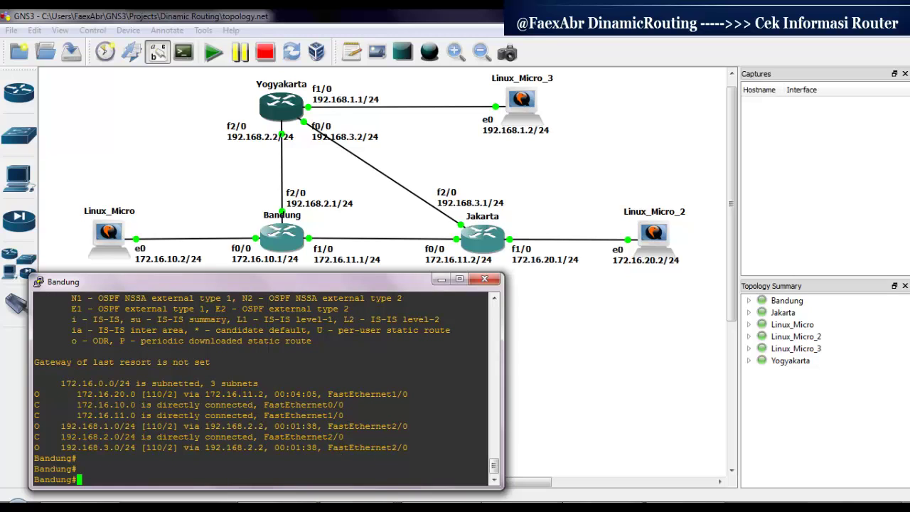
Switch to the Jakarta console, leave global configuration mode and display the router's IP routing table.
key(alt+Tab)
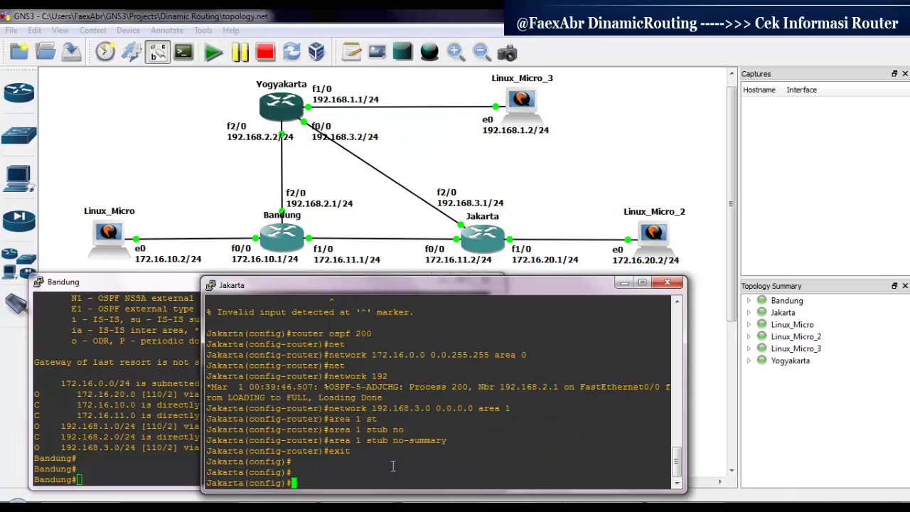
text(exit)
key(Return)
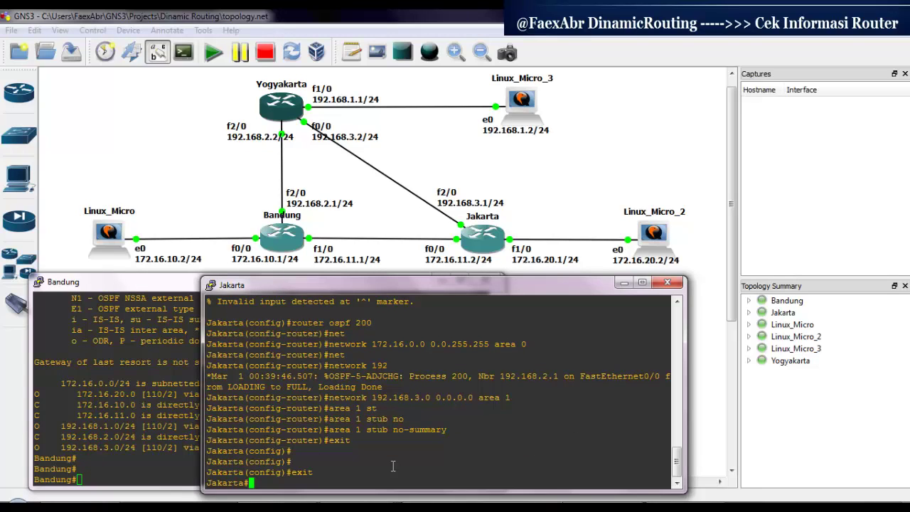
key(Return)
key(Return)
text(sh)
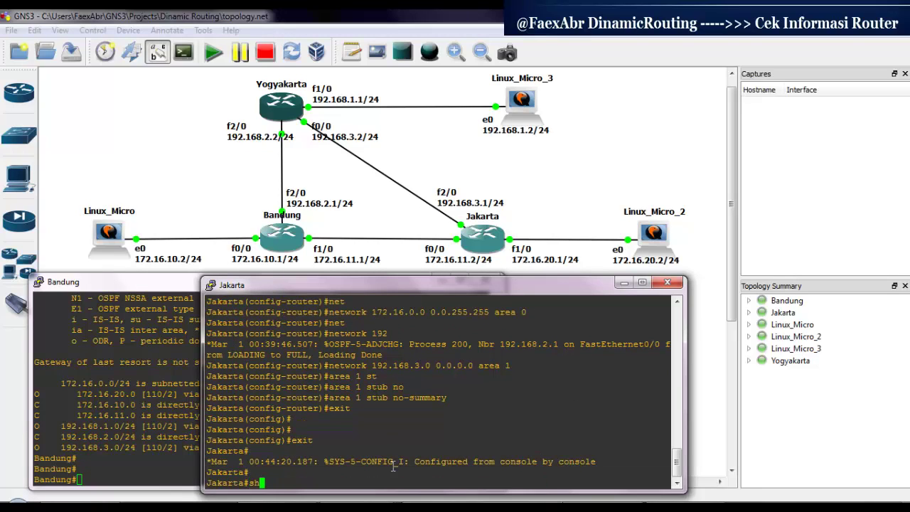
text(ow ip route)
key(Return)
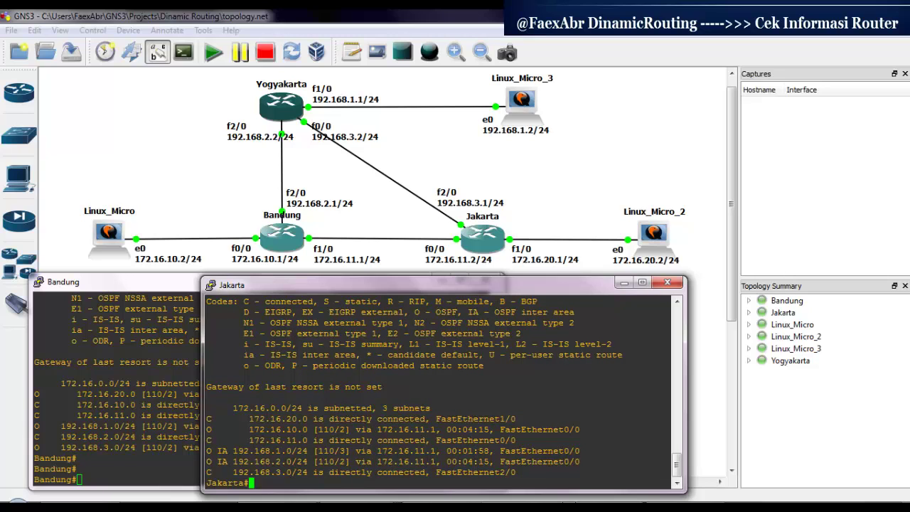
Switch to the Yogyakarta console, leave global configuration mode and display the router's IP routing table.
click(626, 434)
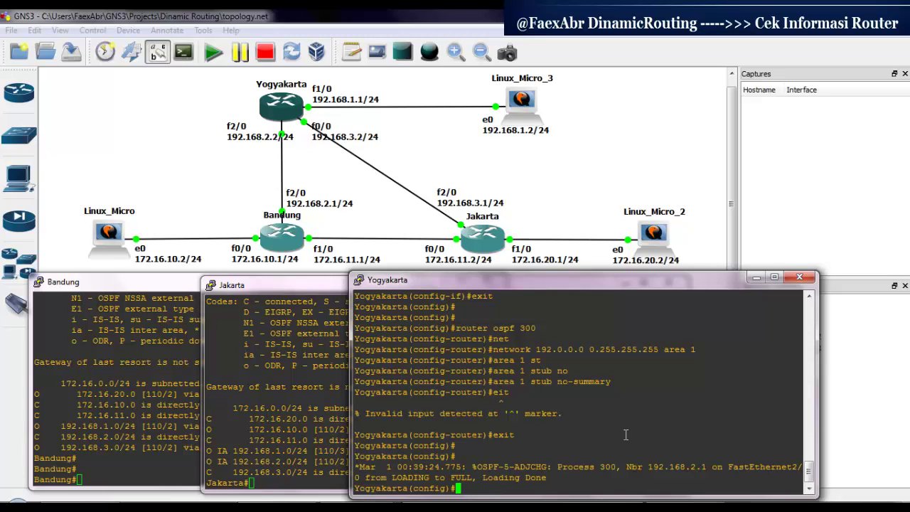
text(exit)
key(Return)
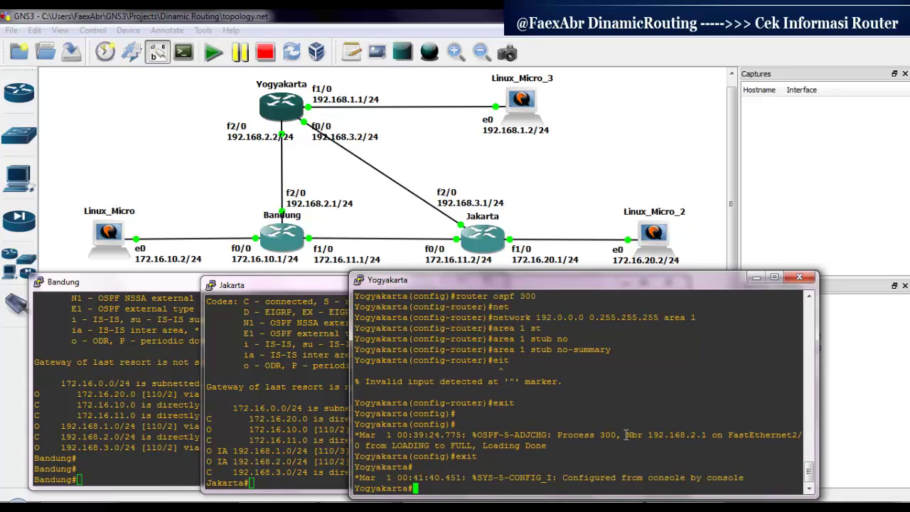
text(show ip route)
key(Return)
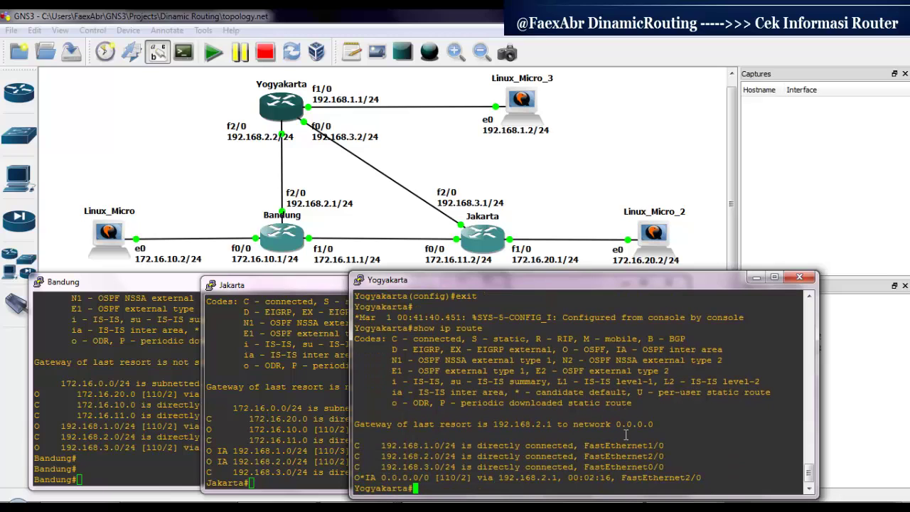
key(Return)
key(Return)
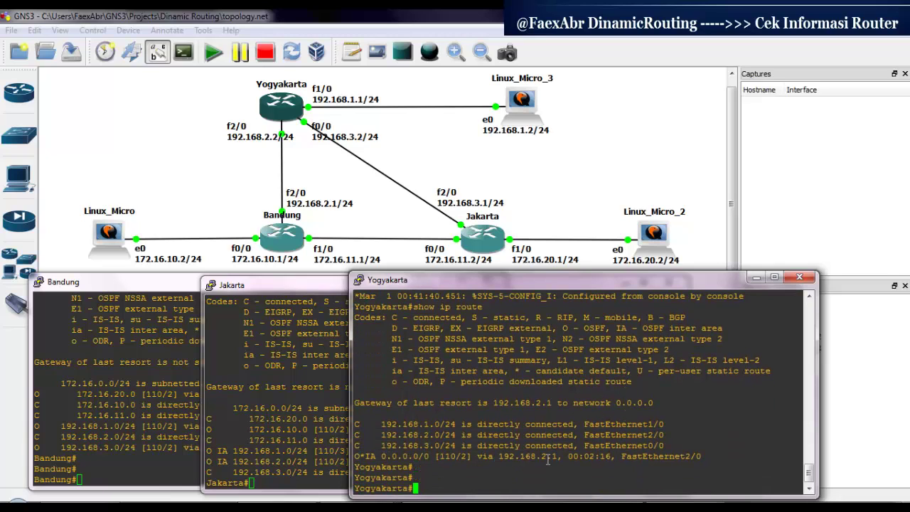
Review the routing tables again in the Jakarta and Bandung consoles.
click(254, 402)
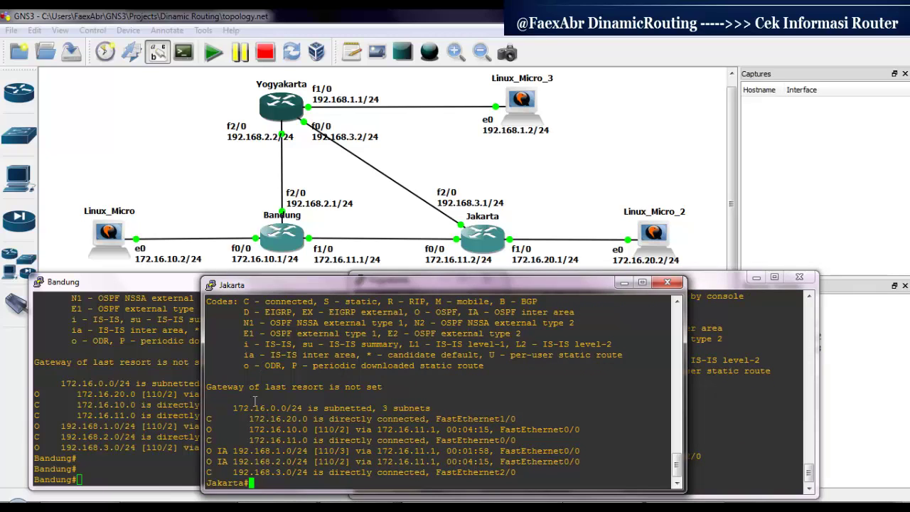
key(Return)
key(Return)
click(115, 440)
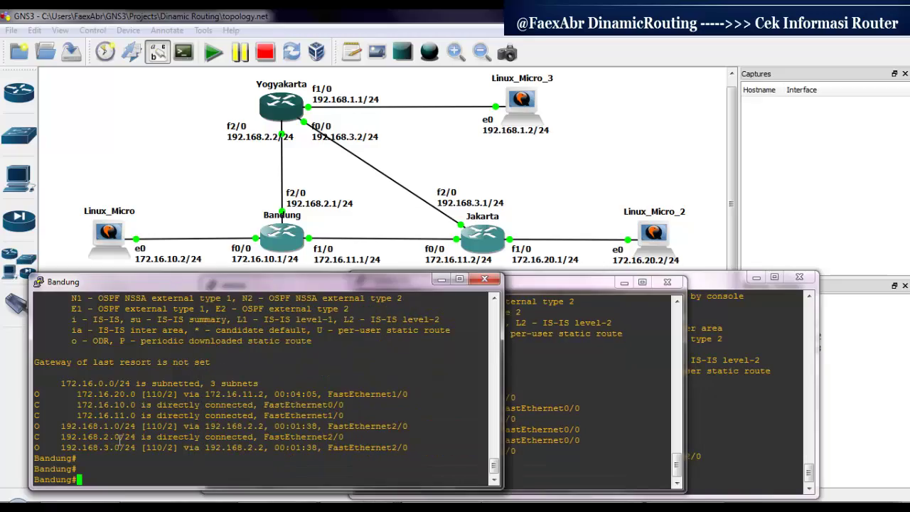
click(550, 418)
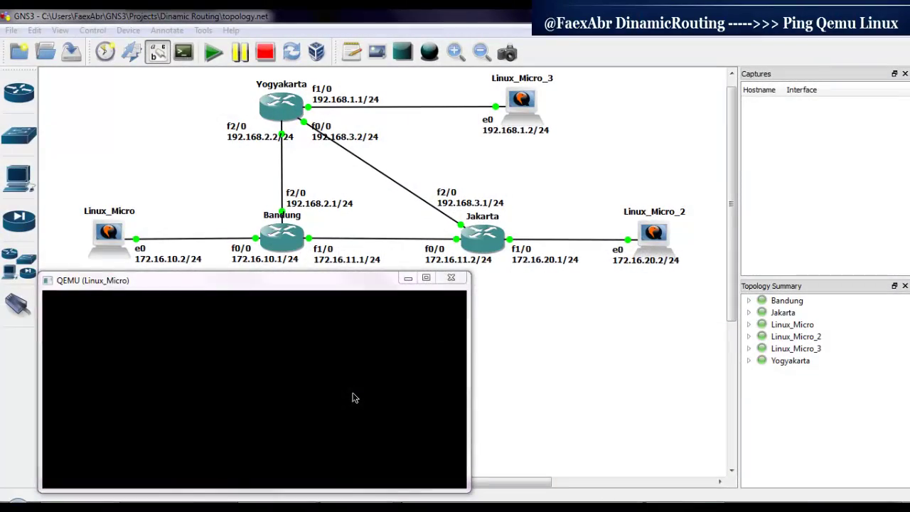
Show the eth0 interface configuration on the Linux_Micro host.
key(ctrl+alt)
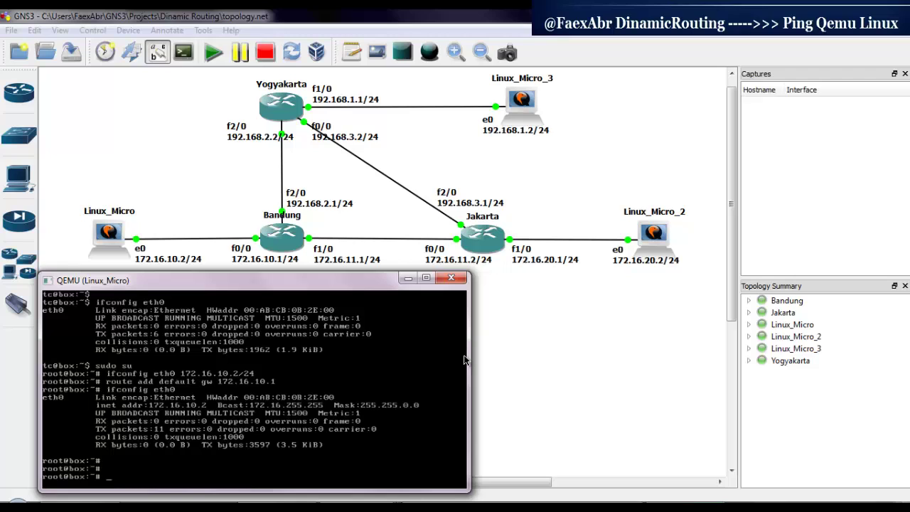
text(ifconfig eth0)
key(Return)
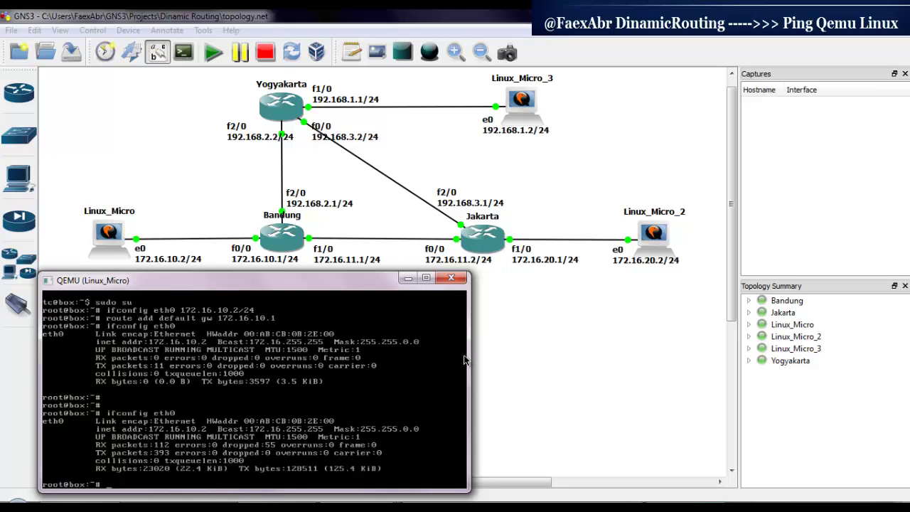
Ping Linux_Micro_2 at 172.16.20.2 from the Linux_Micro host, stopping after several replies.
text(ping 172.16.20.2)
key(Return)
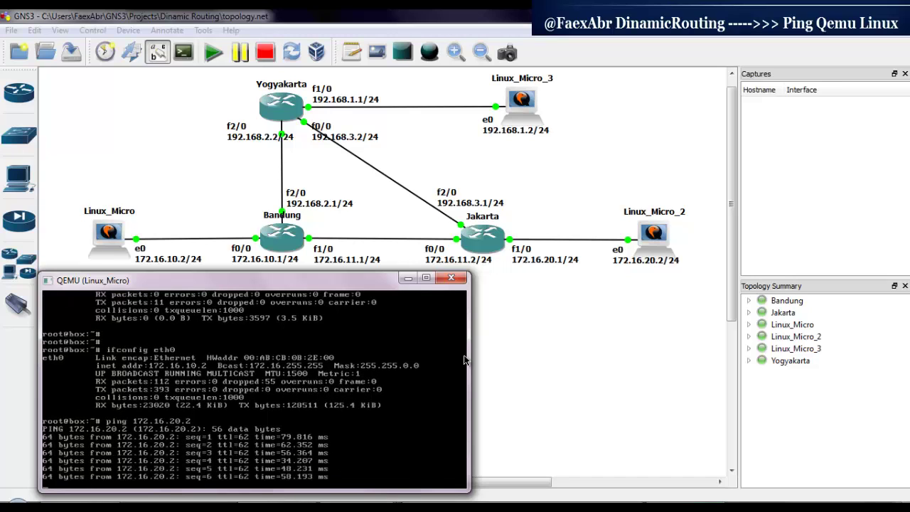
key(ctrl+c)
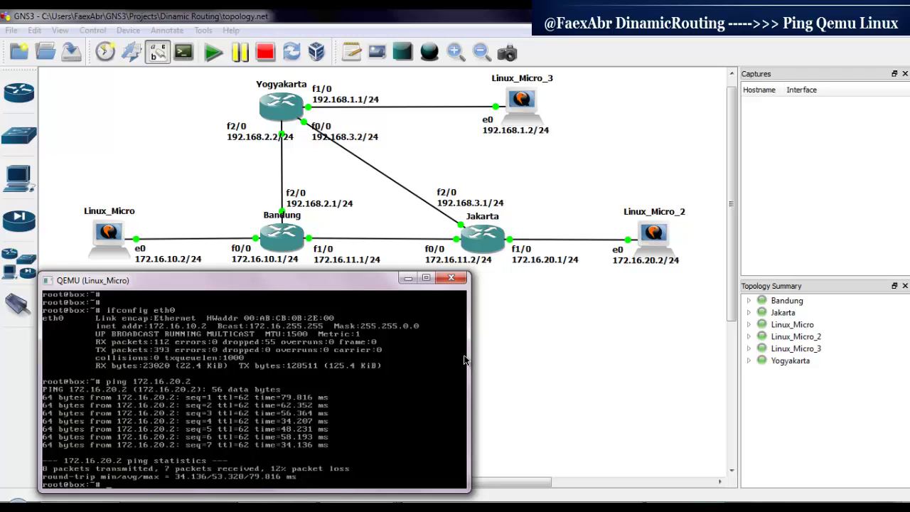
Trace the route from Linux_Micro to 172.16.20.2.
text(traceroute 172.16.20)
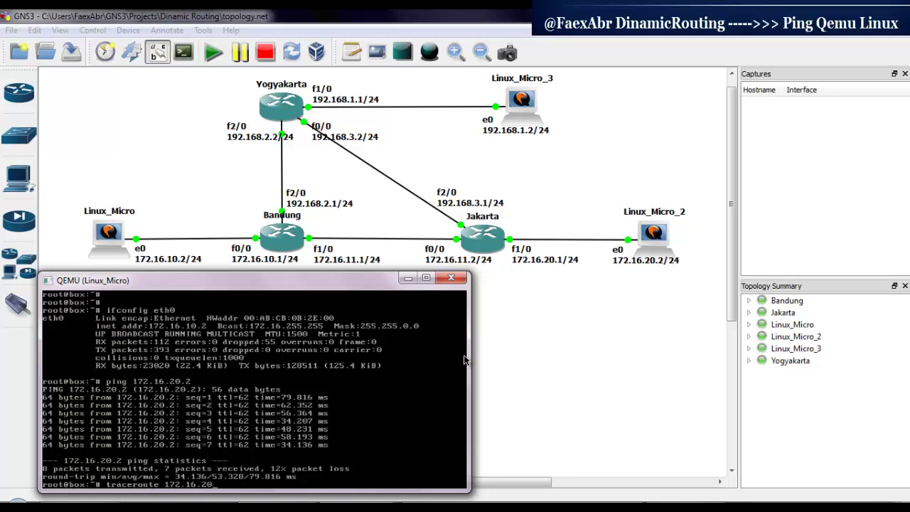
text(.2)
key(Return)
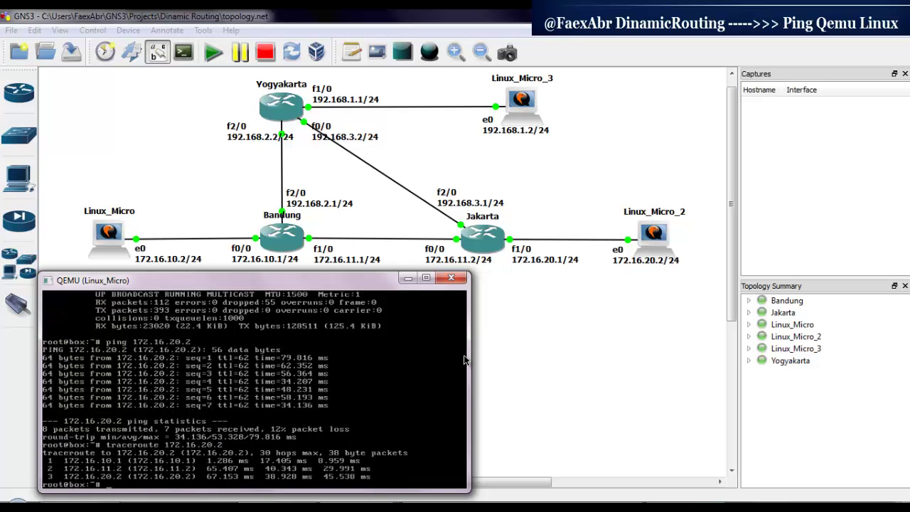
key(Return)
key(Return)
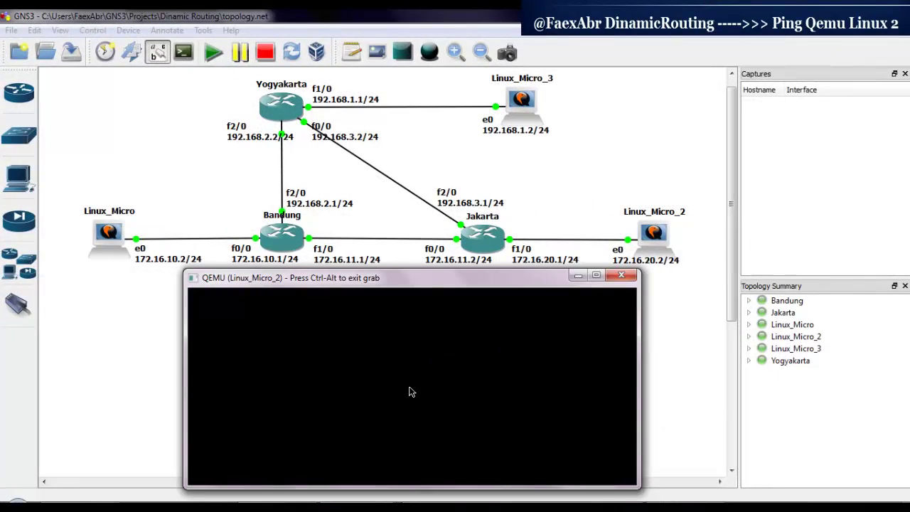
Show the eth0 interface configuration on the Linux_Micro_2 host.
key(ctrl+alt)
key(Return)
key(Return)
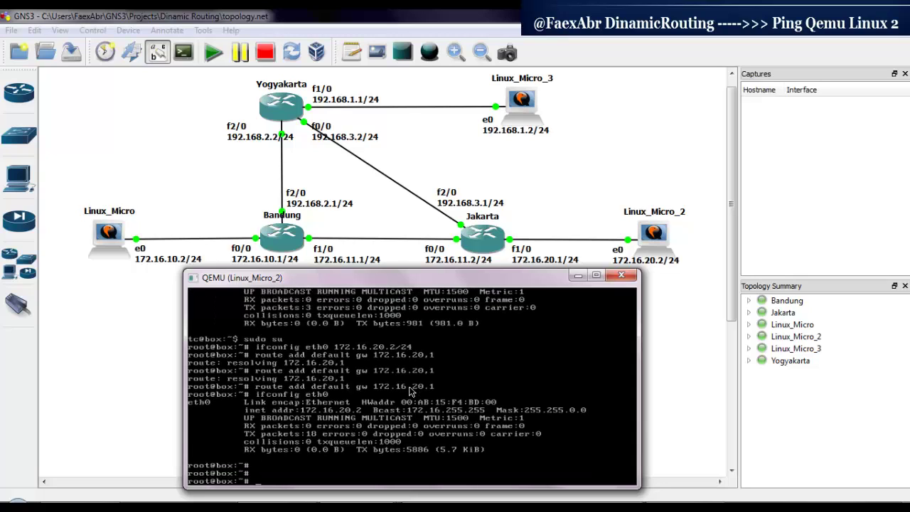
text(ifconfig eth0)
key(Return)
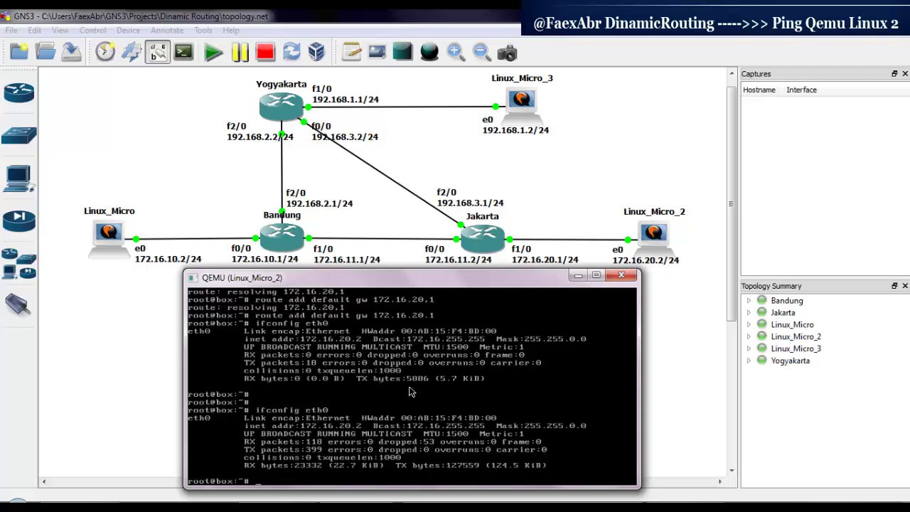
Ping Linux_Micro at 172.16.10.2 from the Linux_Micro_2 host, stopping after several replies.
text(ping 172.16.10.2)
key(Return)
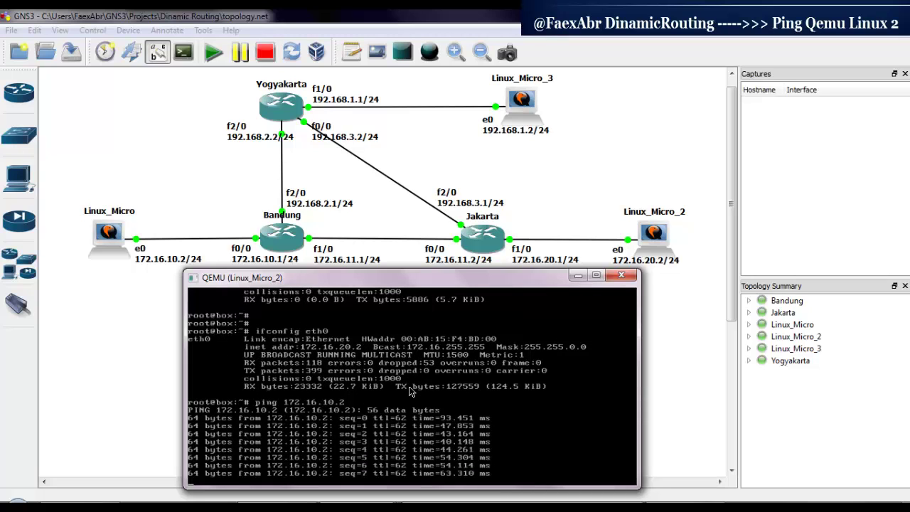
key(ctrl+c)
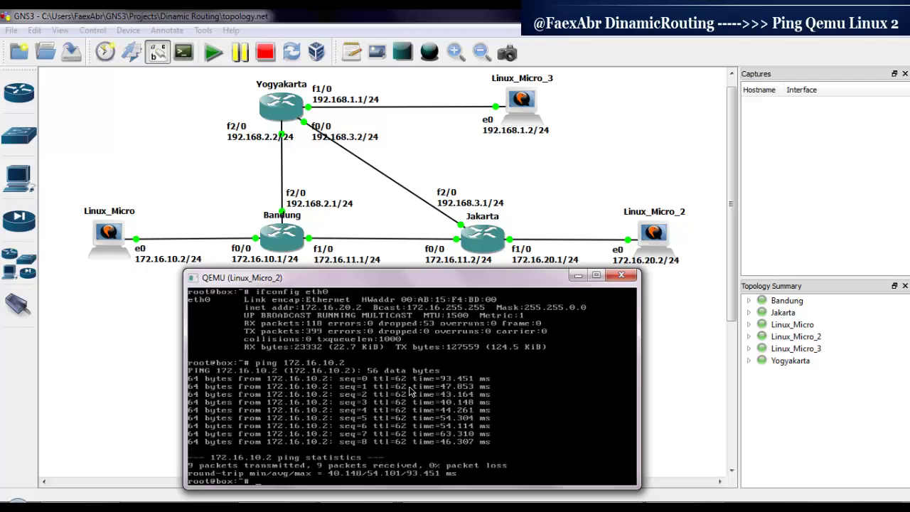
Trace the route from Linux_Micro_2 to 172.16.10.2.
text(traceroute 172.16.10.2)
key(Return)
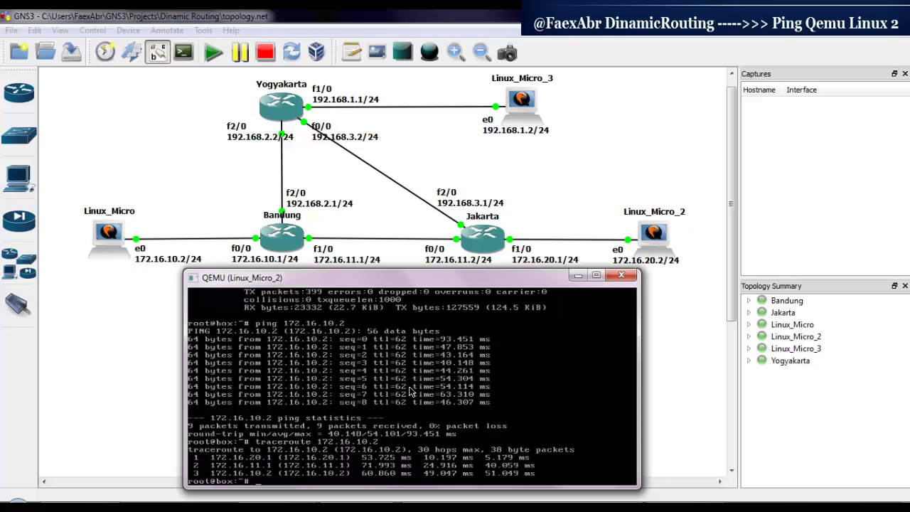
key(Return)
key(Return)
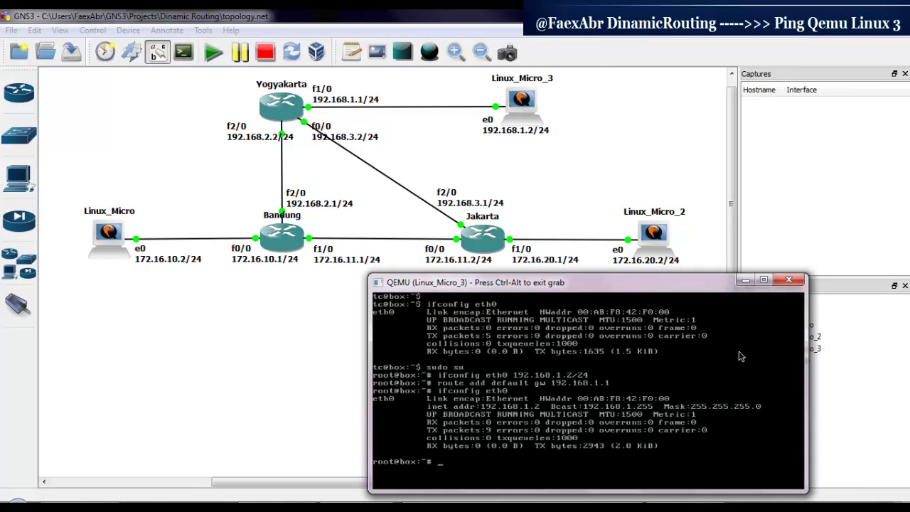
Show the eth0 interface configuration on the Linux_Micro_3 host.
key(ctrl+alt)
key(Return)
key(Return)
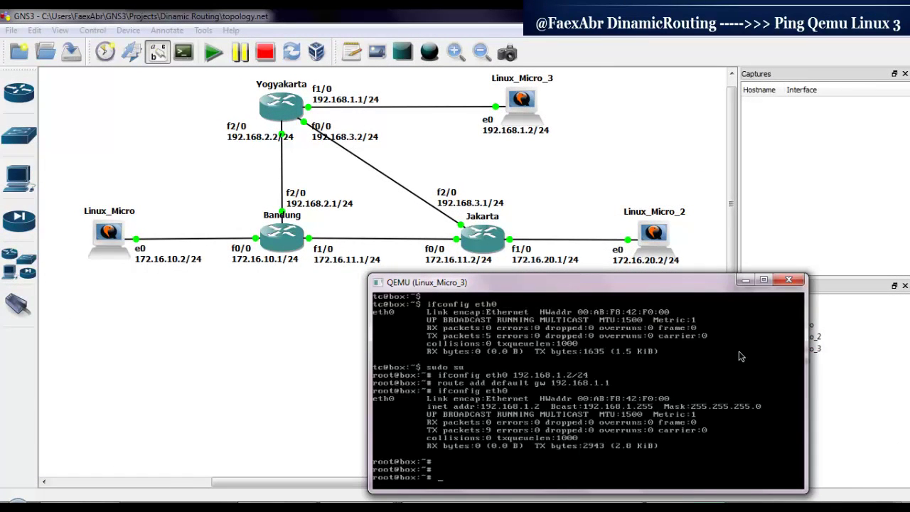
text(ifconfig eth0)
key(Return)
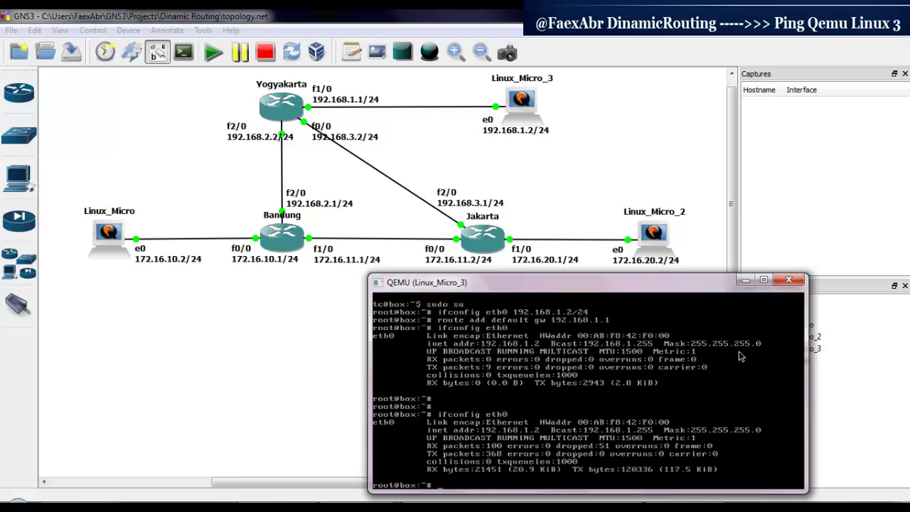
Ping Linux_Micro at 172.16.10.2 from the Linux_Micro_3 host, stopping after several replies.
text(ping 172.16.10.2)
key(Return)
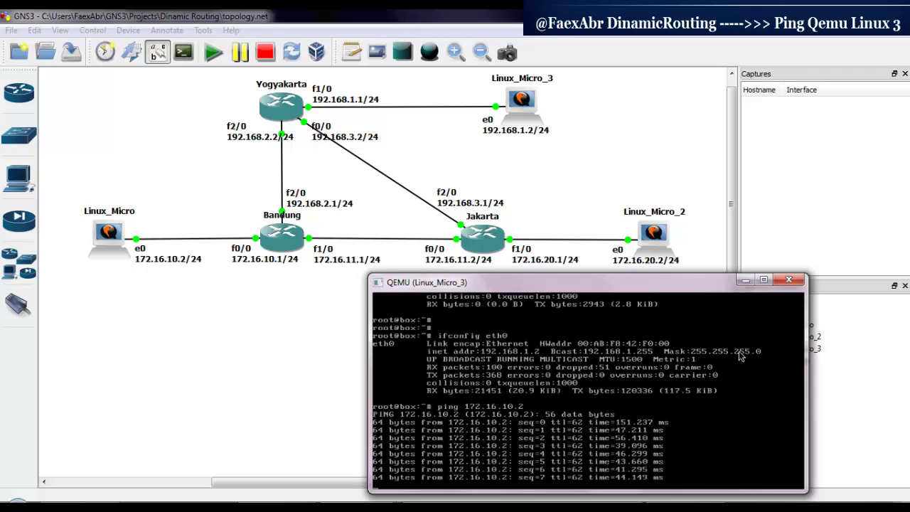
key(ctrl+c)
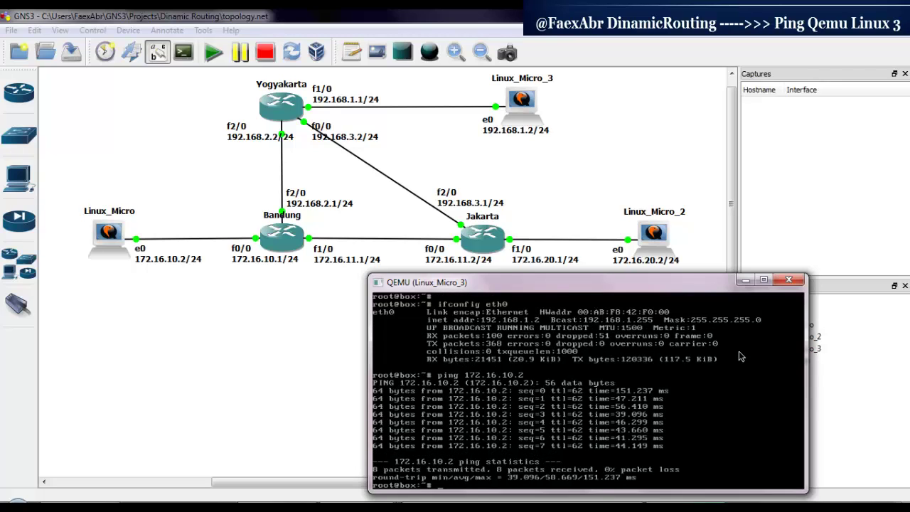
Ping Linux_Micro_2 at 172.16.20.2 from the Linux_Micro_3 host, stopping after several replies.
key(Up)
key(BackSpace)
key(BackSpace)
key(BackSpace)
key(BackSpace)
text(20.2)
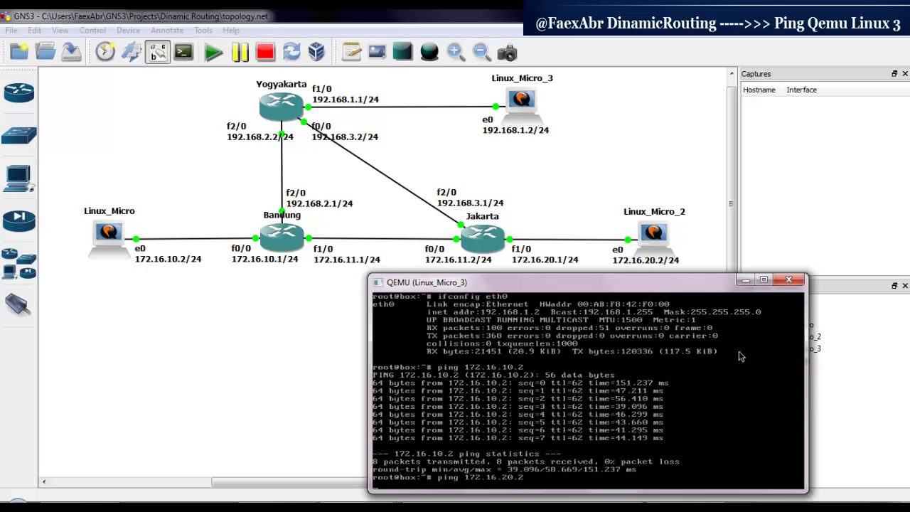
key(Return)
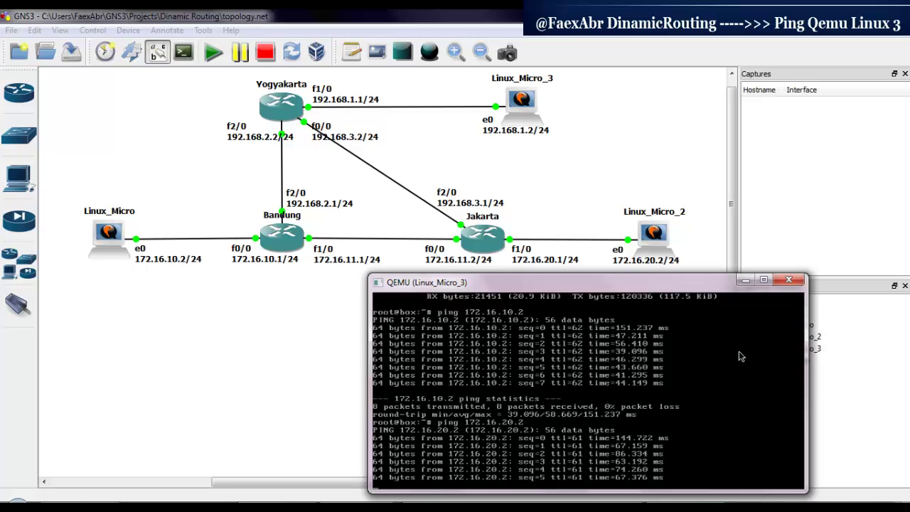
key(ctrl+c)
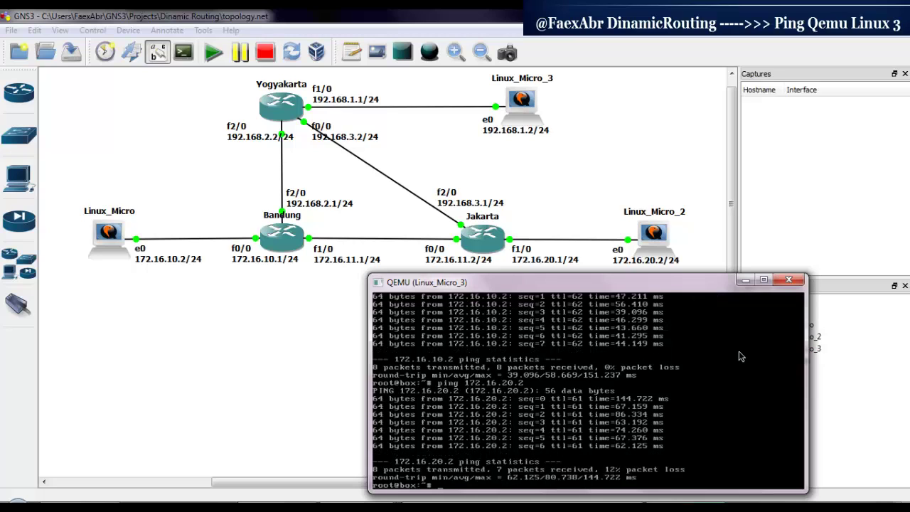
Trace the route from Linux_Micro_3 to Linux_Micro at 172.16.10.2.
text(traceroute 172.16.10.2)
key(Return)
key(Return)
key(Return)
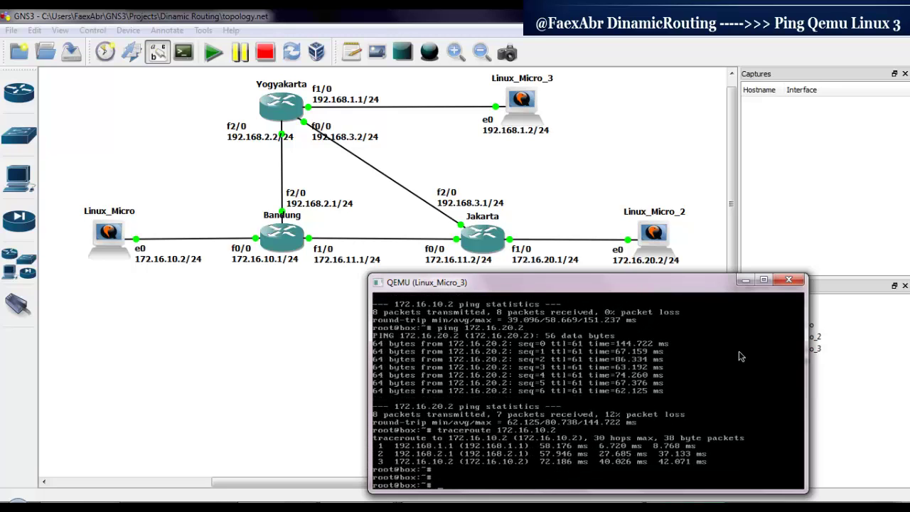
Trace the route from Linux_Micro_3 to Linux_Micro_2 at 172.16.20.2.
key(Up)
key(BackSpace)
key(BackSpace)
key(BackSpace)
key(BackSpace)
text(20.2)
key(Return)
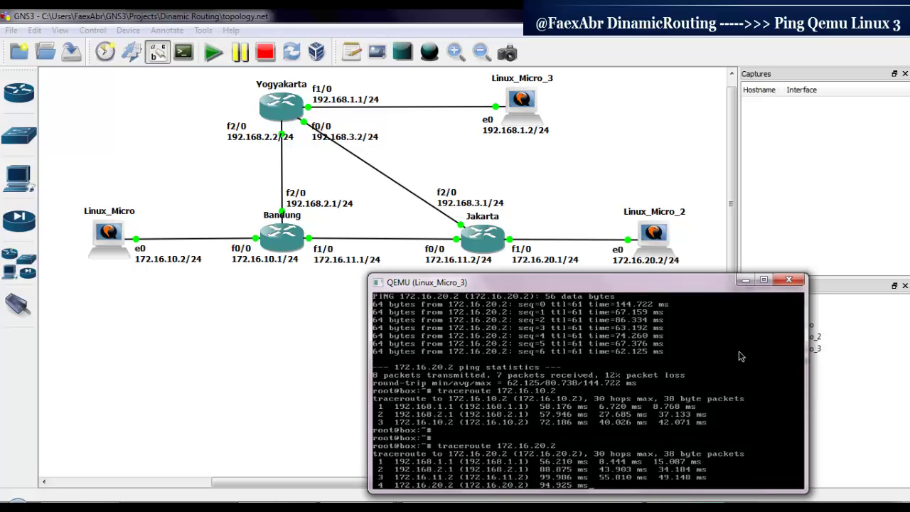